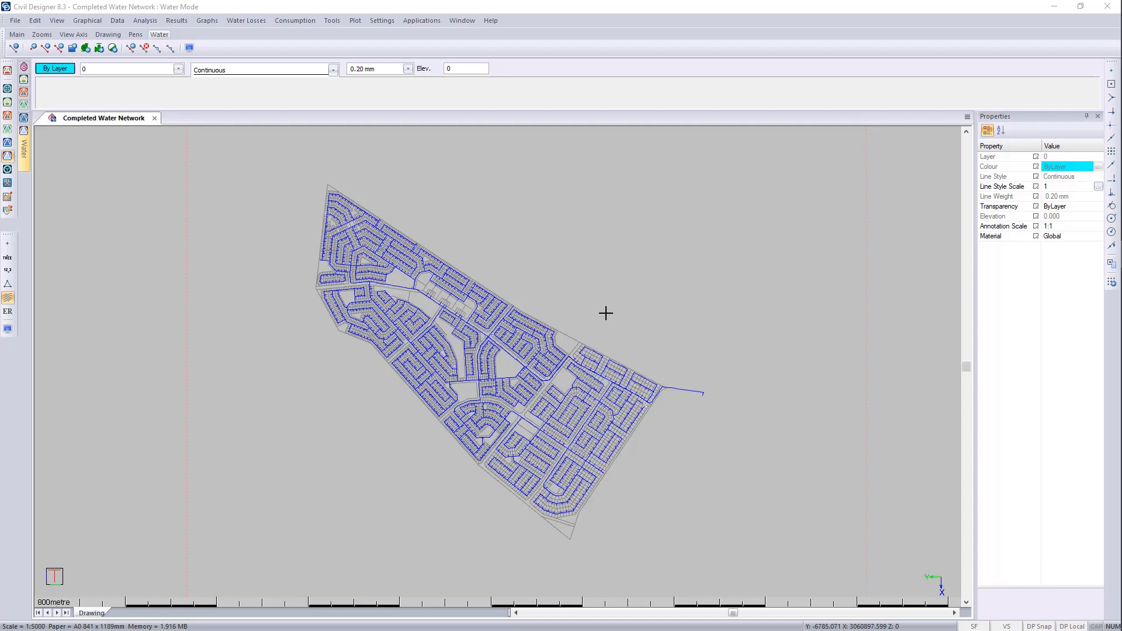
# Review the water user categories with their average demands, demand patterns and peak factors
pyautogui.click(331, 20)
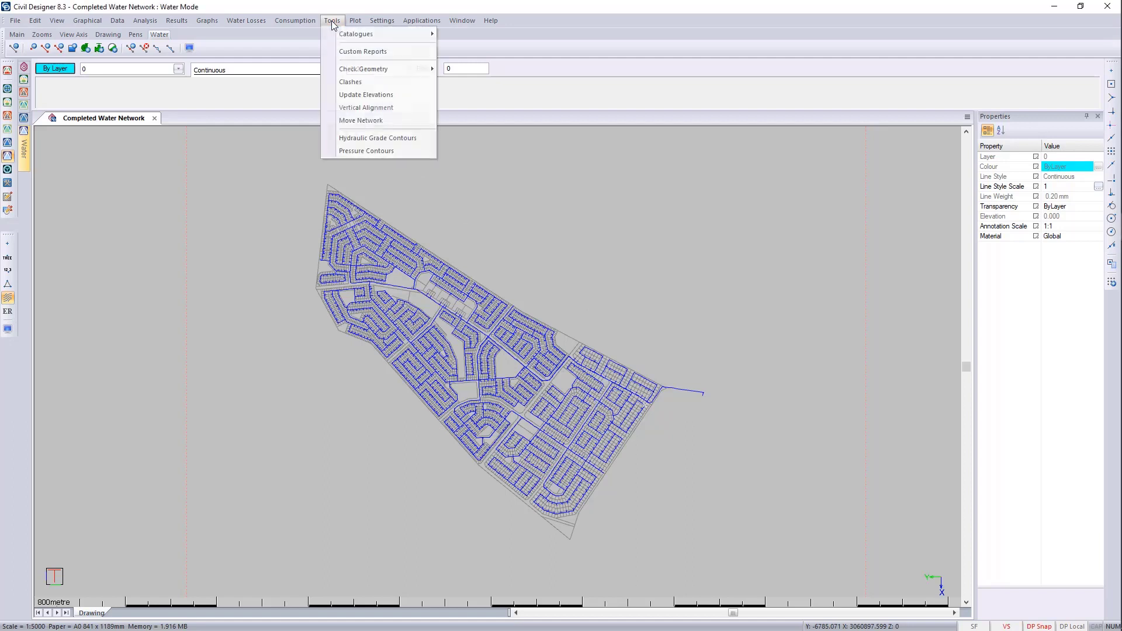
pyautogui.moveTo(348, 36)
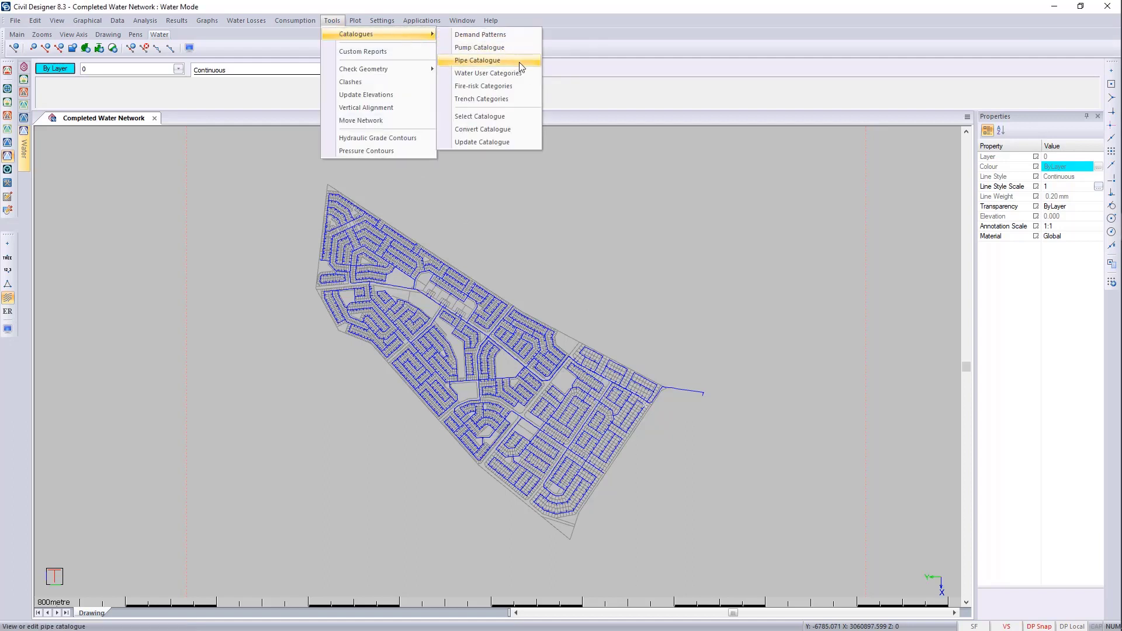
pyautogui.click(530, 78)
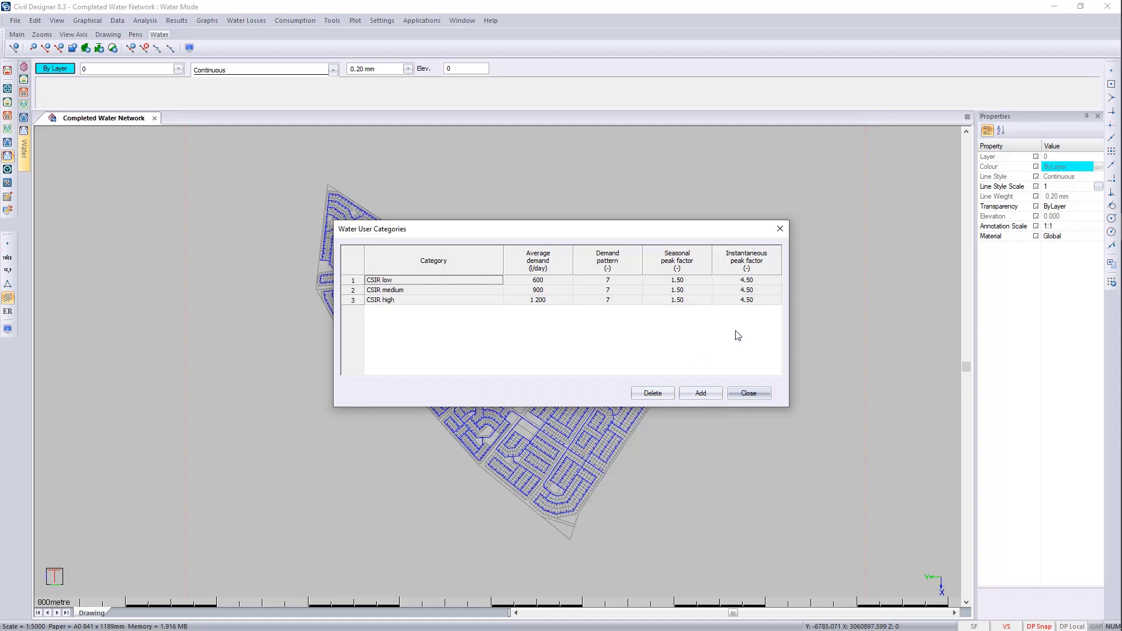
pyautogui.click(759, 394)
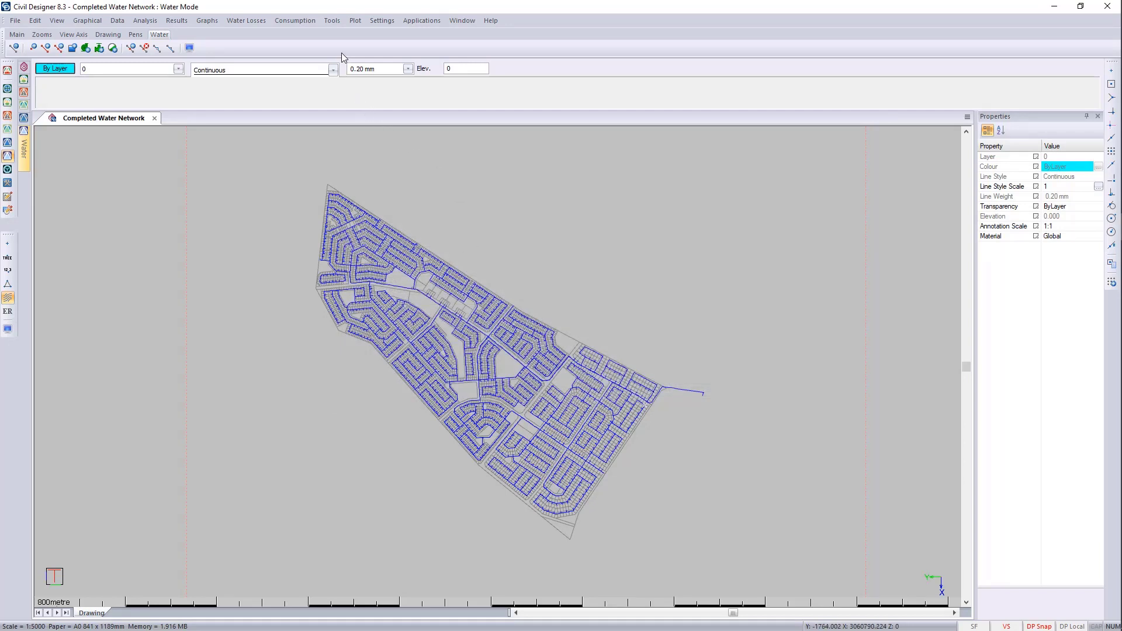
# Configure the connection defaults with user category CSIR medium and 1 unit per terminal point
pyautogui.click(381, 20)
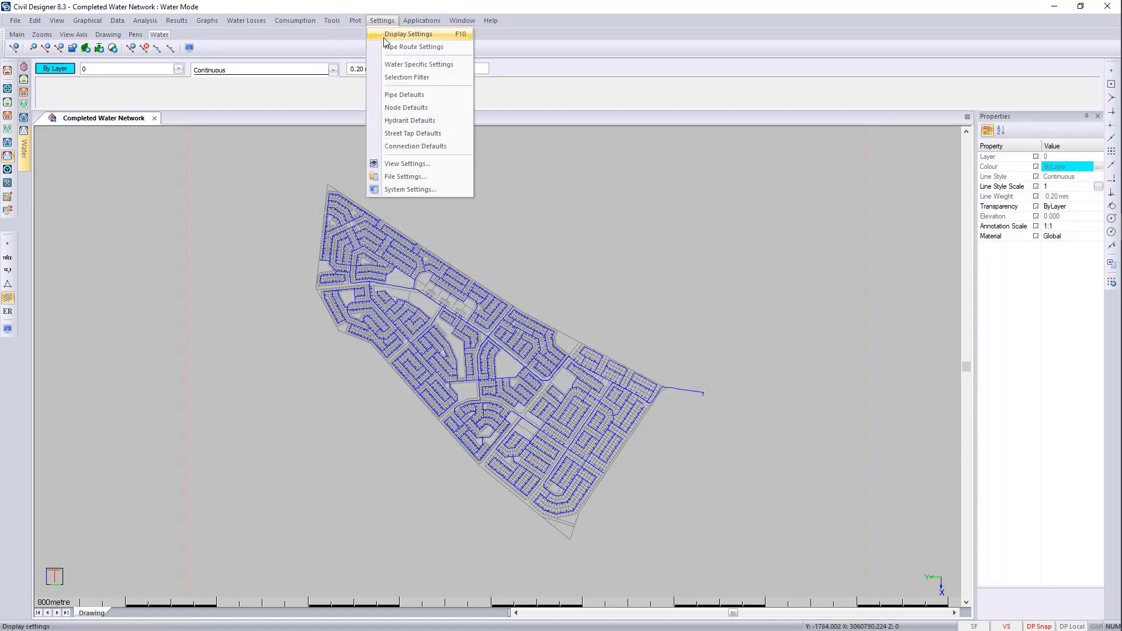
pyautogui.click(451, 147)
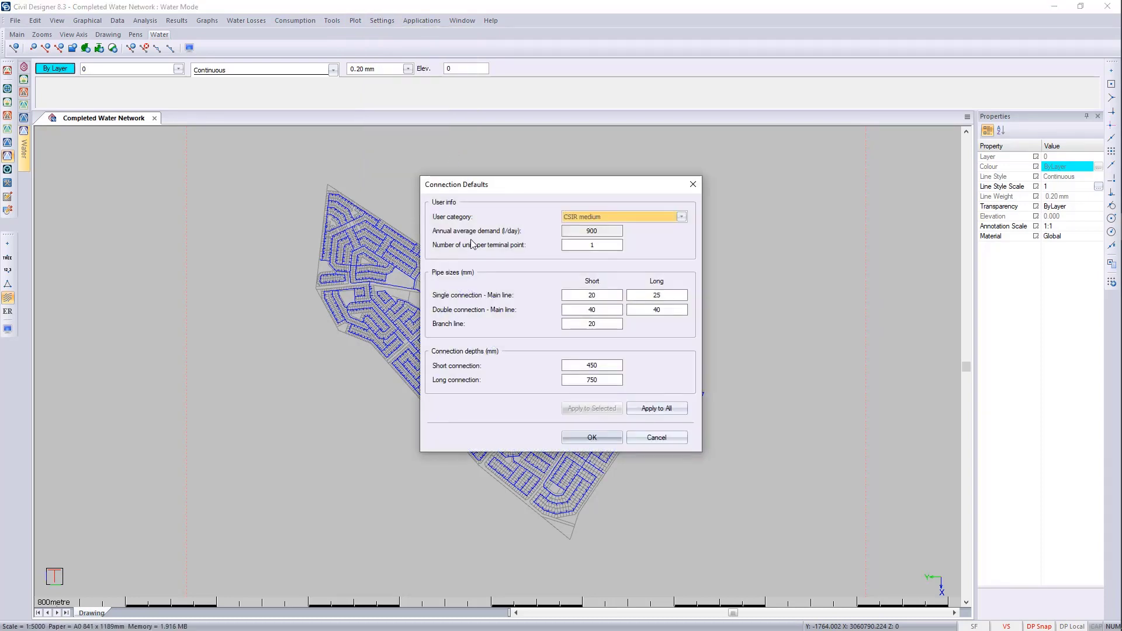
pyautogui.click(682, 216)
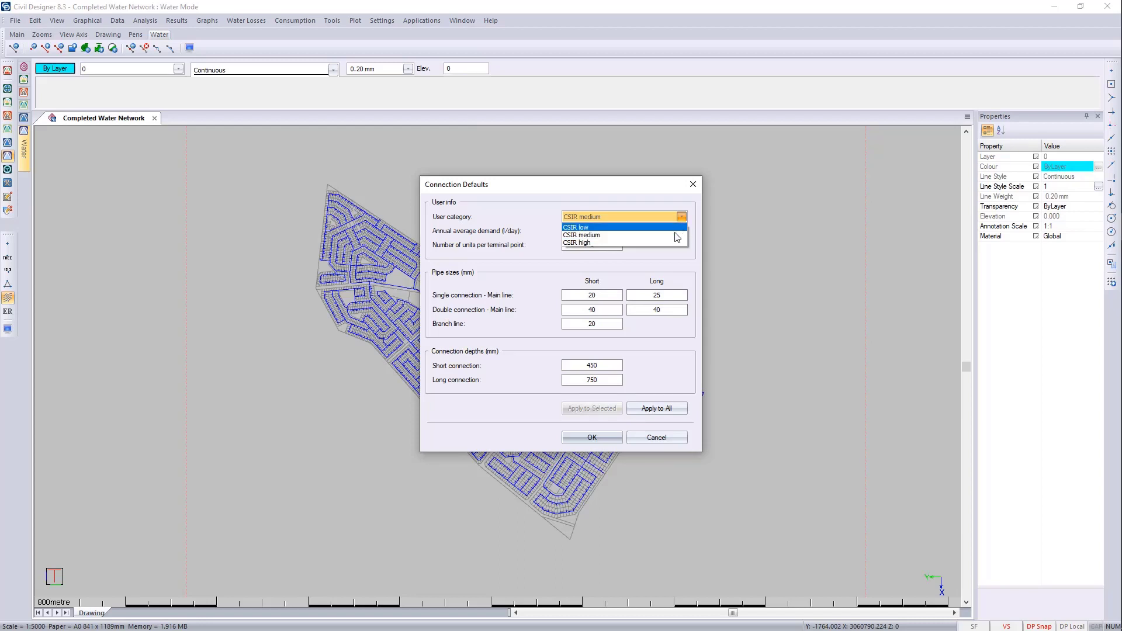
pyautogui.click(674, 235)
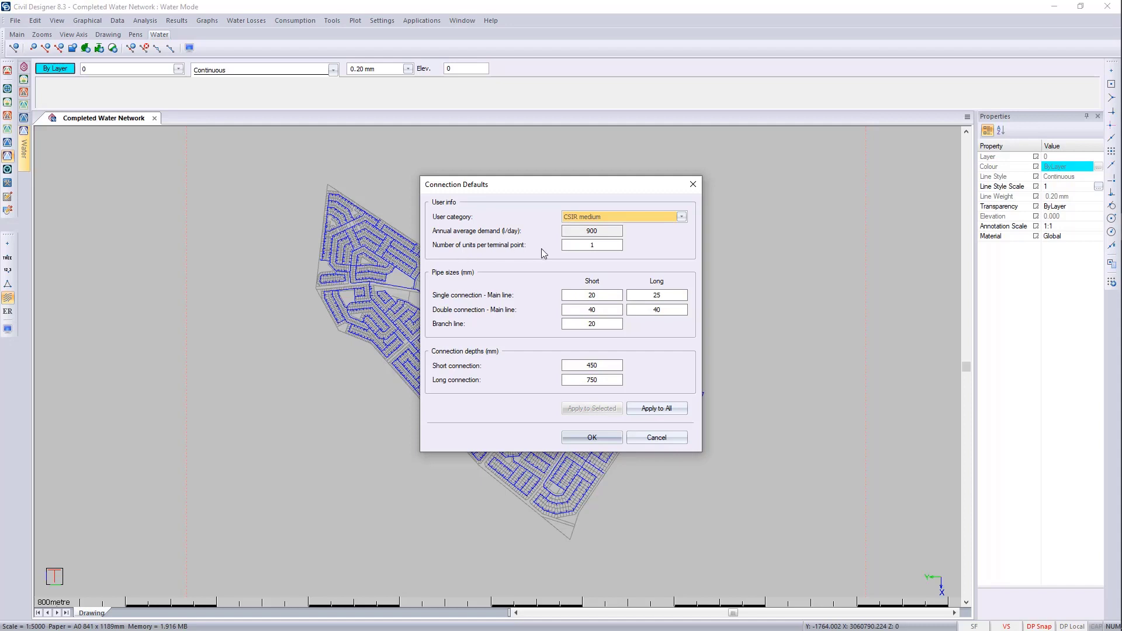
pyautogui.doubleClick(592, 246)
pyautogui.press('BackSpace')
pyautogui.write('1')
pyautogui.click(601, 379)
pyautogui.click(601, 437)
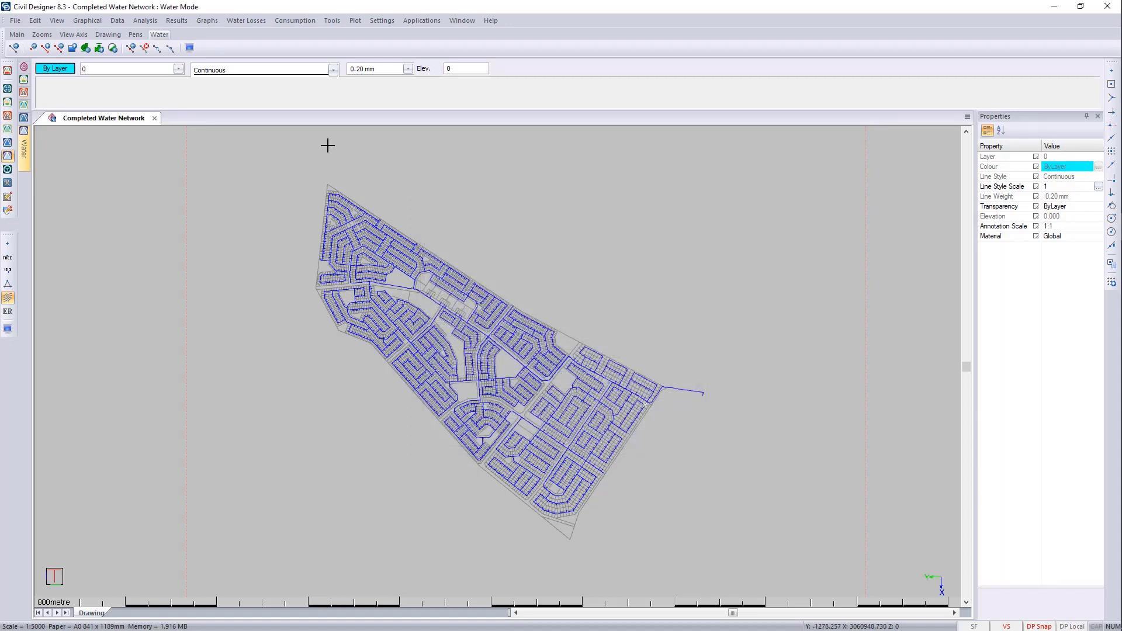
# Draw two double connections using 0.500 front and 0.800 side offsets, at shared stand boundaries on either side of the pipe bend
pyautogui.rightClick(626, 392)
pyautogui.click(631, 395)
pyautogui.click(627, 393)
pyautogui.click(679, 425)
pyautogui.scroll(2, 321, 291)
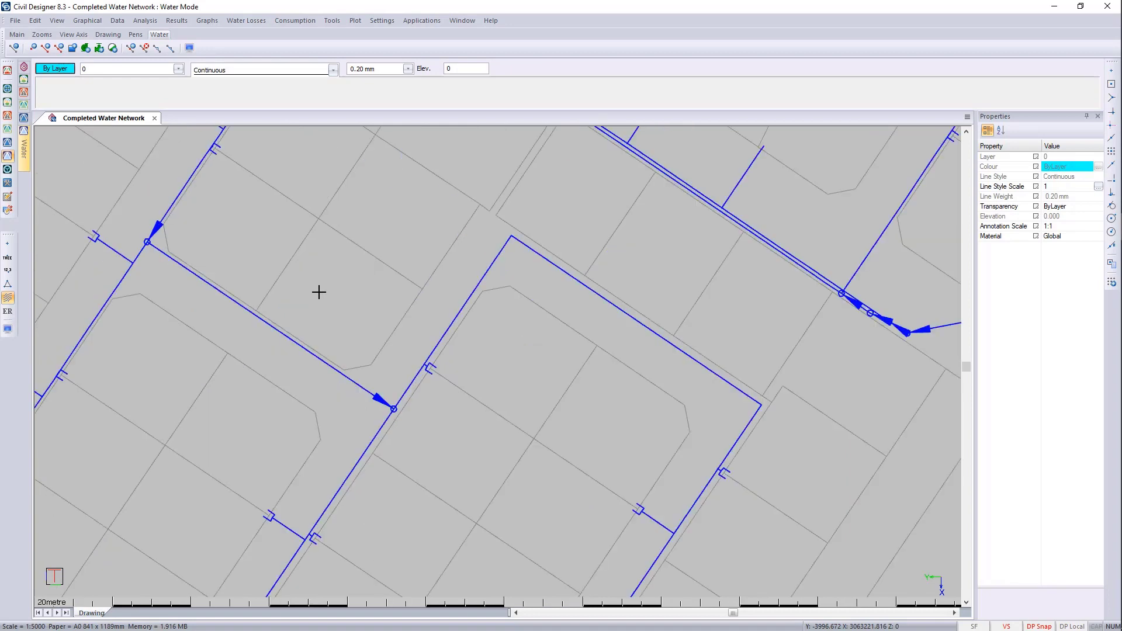
pyautogui.moveTo(528, 369); pyautogui.dragTo(513, 436, button='middle')
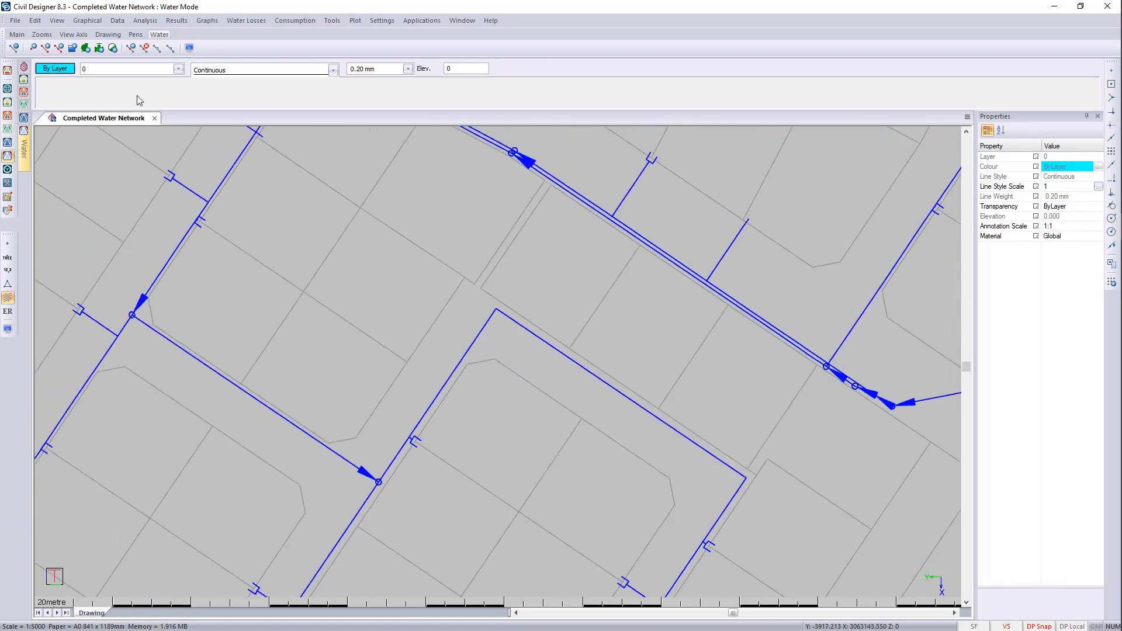
pyautogui.click(87, 20)
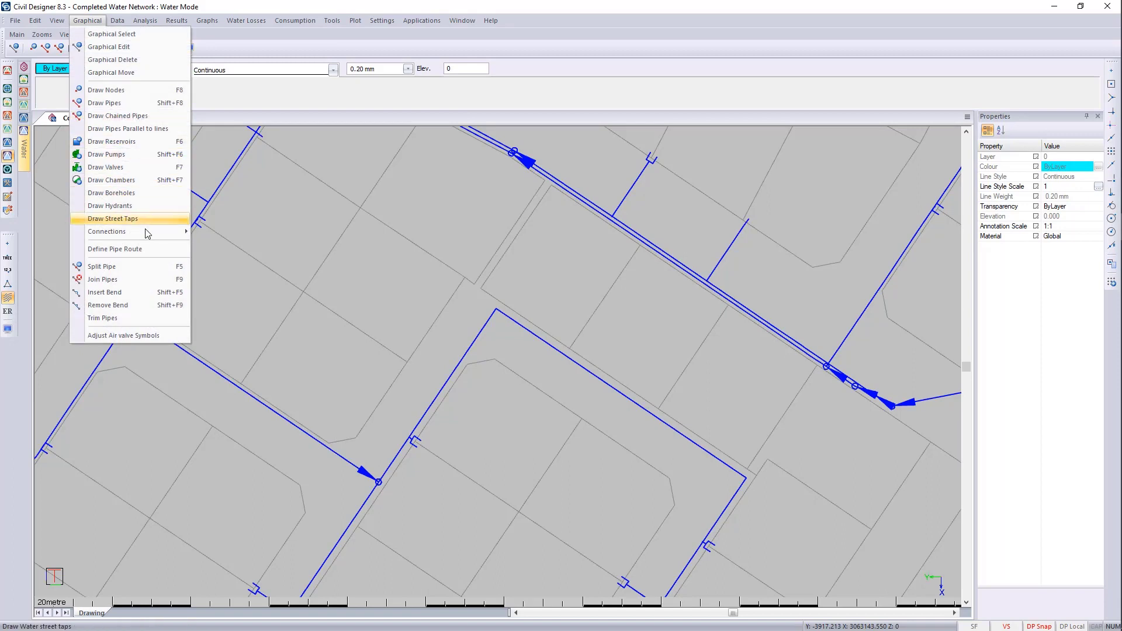
pyautogui.moveTo(156, 231)
pyautogui.click(243, 232)
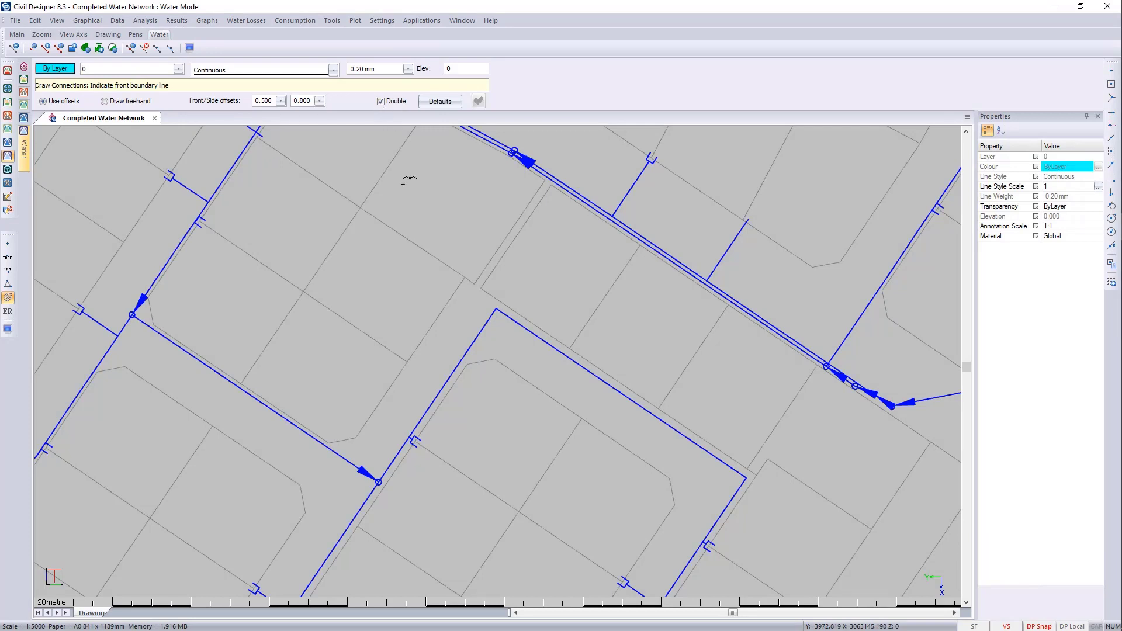
pyautogui.click(397, 374)
pyautogui.click(394, 352)
pyautogui.click(559, 339)
pyautogui.click(583, 327)
# Turn off double connections and draw a single offset connection to the stand beside the end corner of the pipe
pyautogui.click(390, 104)
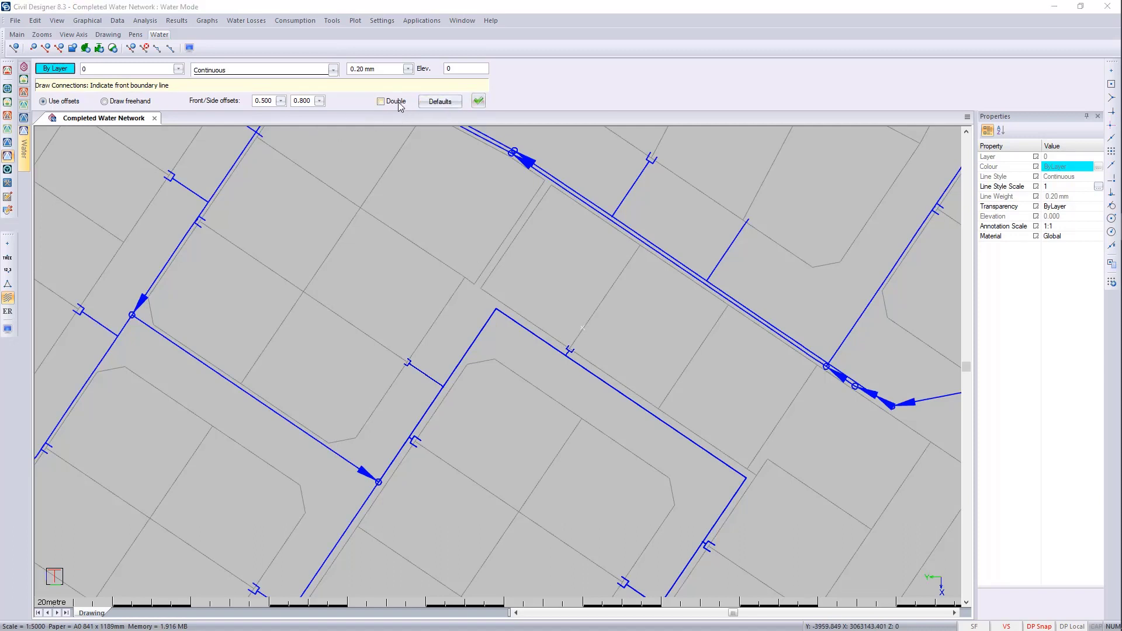
pyautogui.click(477, 104)
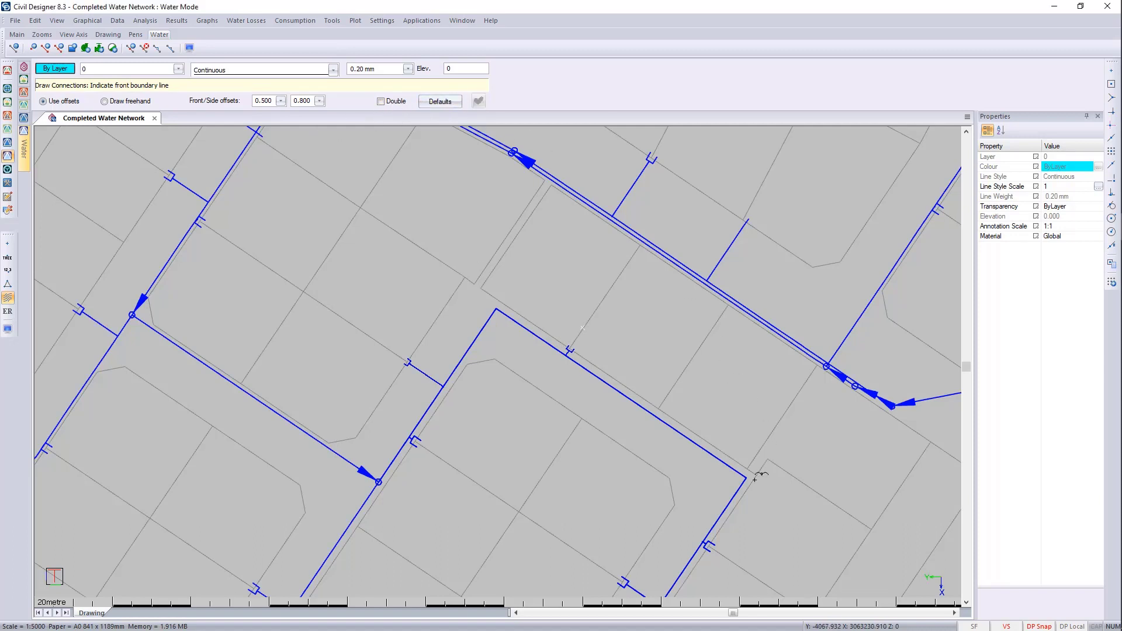
pyautogui.scroll(2, 750, 467)
pyautogui.click(496, 361)
pyautogui.click(495, 344)
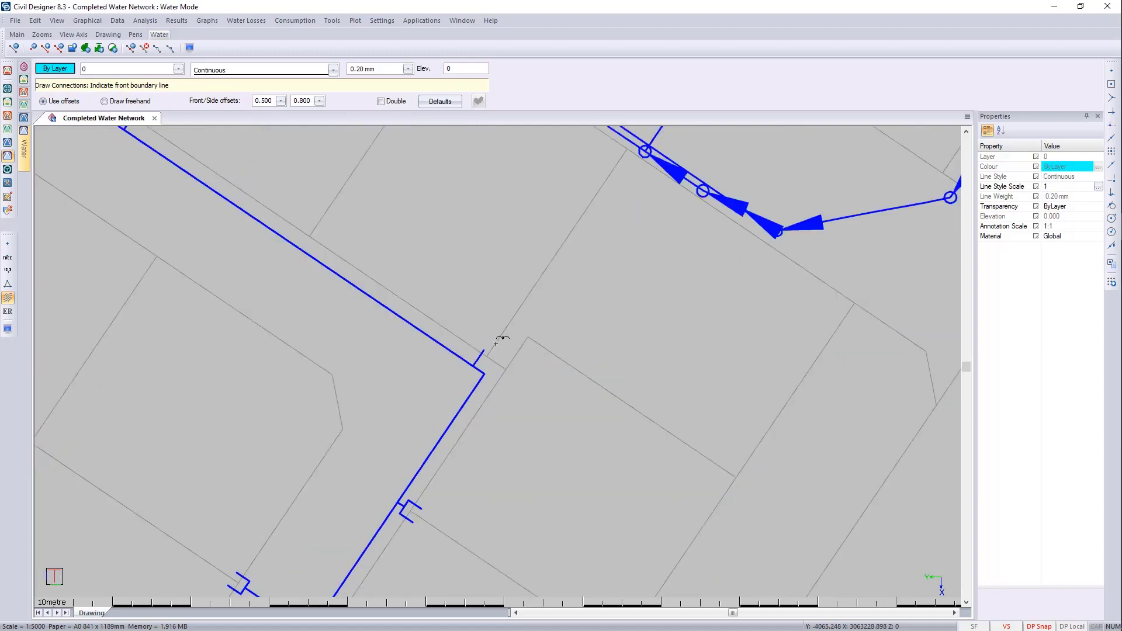
pyautogui.scroll(-1, 502, 362)
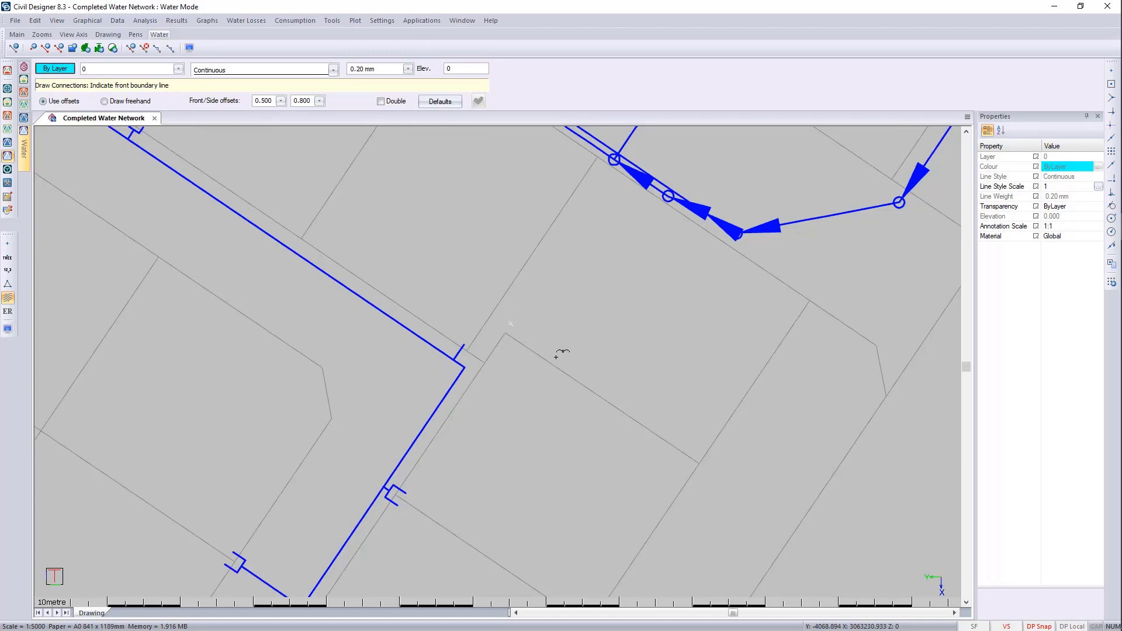
# Draw a freehand connection from the pipe corner into the adjacent stand beyond the single connection
pyautogui.click(114, 101)
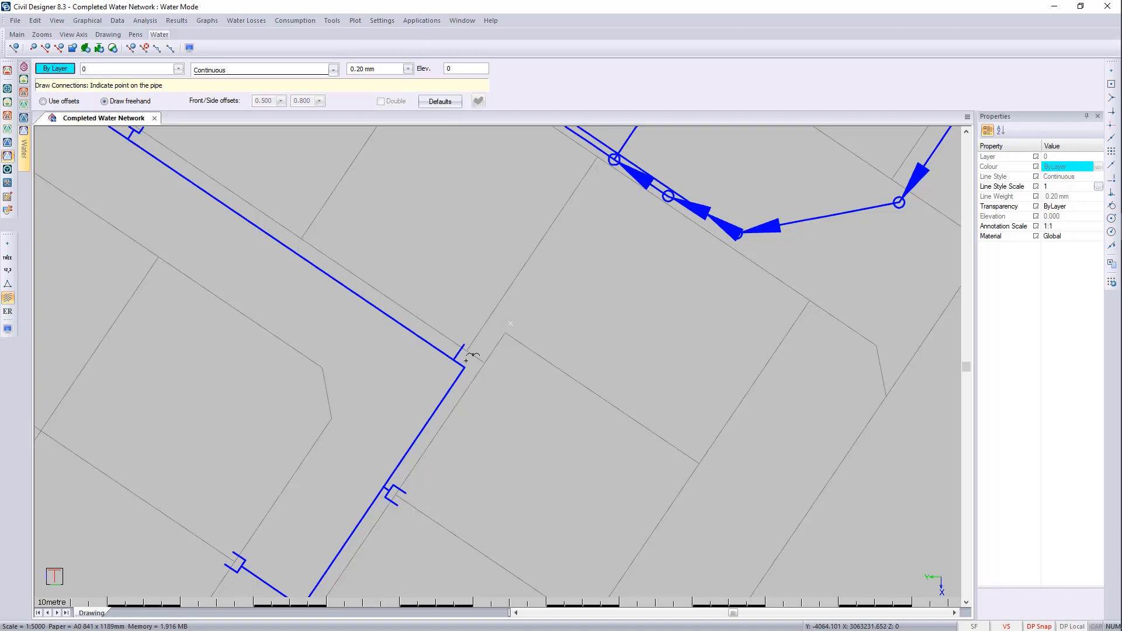
pyautogui.click(490, 329)
pyautogui.click(529, 327)
pyautogui.rightClick(596, 315)
pyautogui.click(639, 323)
# Draw a freehand connection from the pipe bend around to the narrow panhandle stand, and finish drawing connections
pyautogui.scroll(-3, 420, 302)
pyautogui.scroll(4, 505, 349)
pyautogui.scroll(1, 500, 363)
pyautogui.scroll(-1, 498, 364)
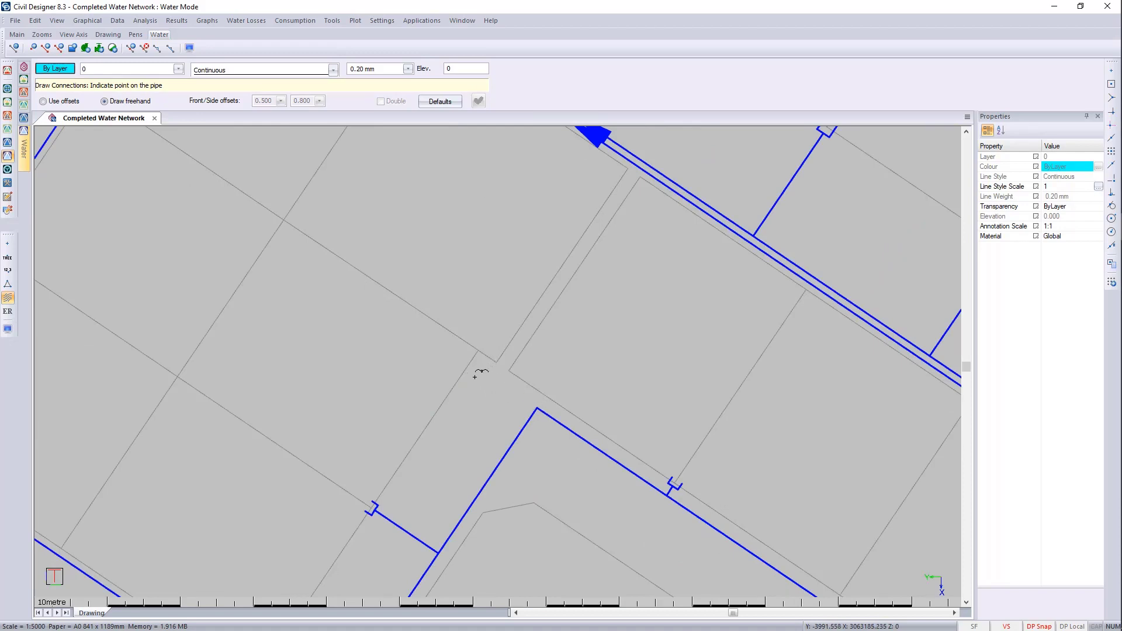
pyautogui.click(474, 377)
pyautogui.rightClick(527, 279)
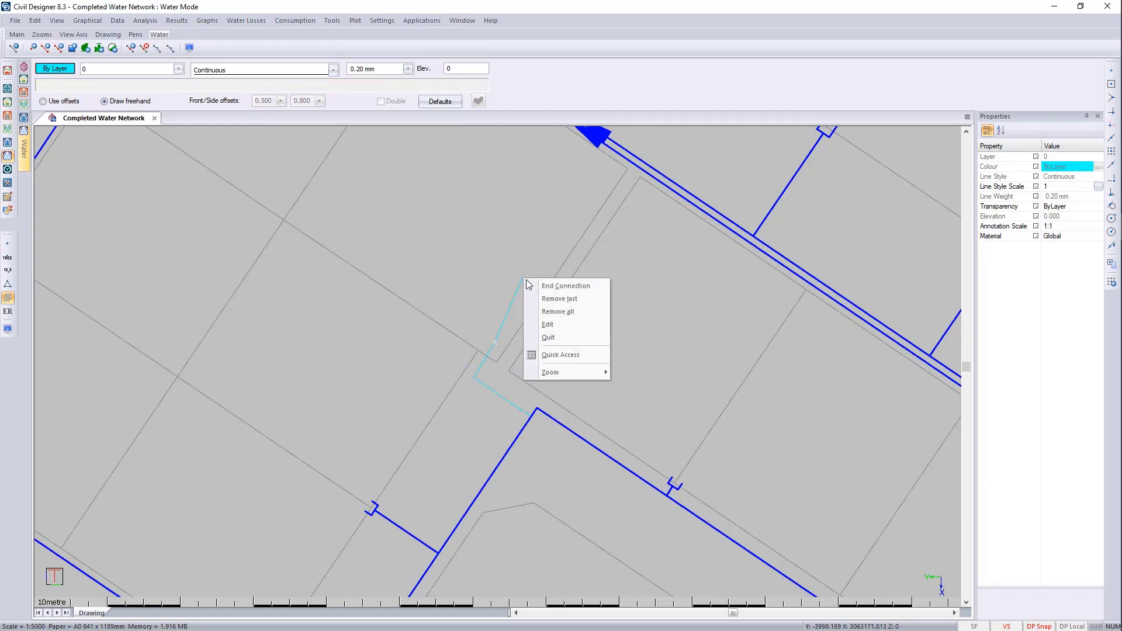
pyautogui.click(546, 286)
pyautogui.press('Escape')
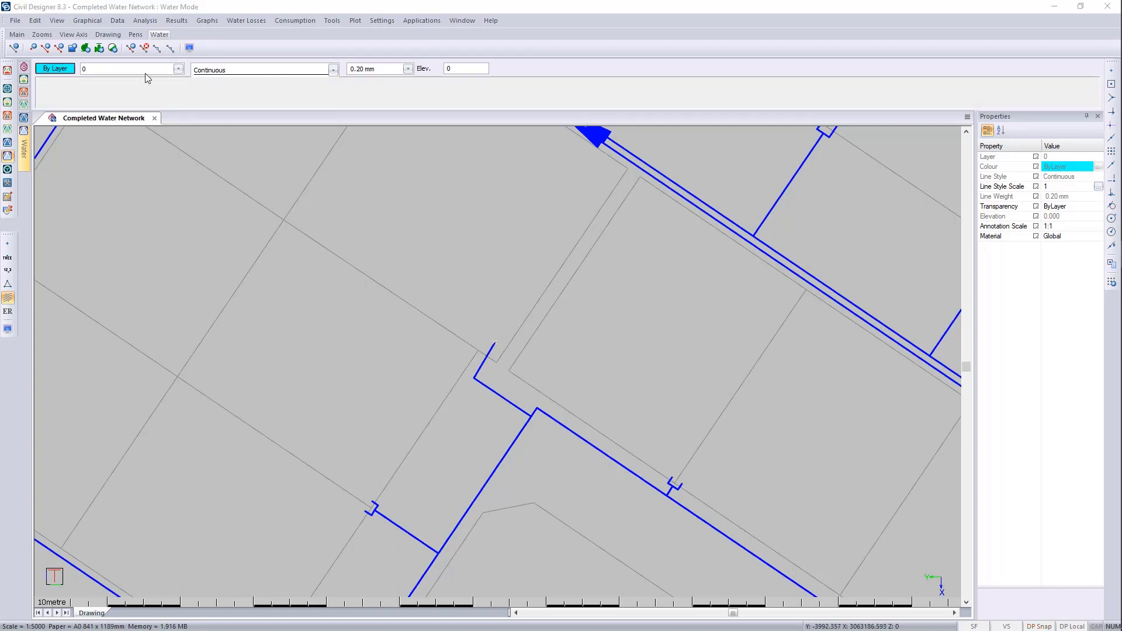
# Examine the connection table for the double connection below the pipe bend, checking its diameters, category and number of units
pyautogui.click(88, 20)
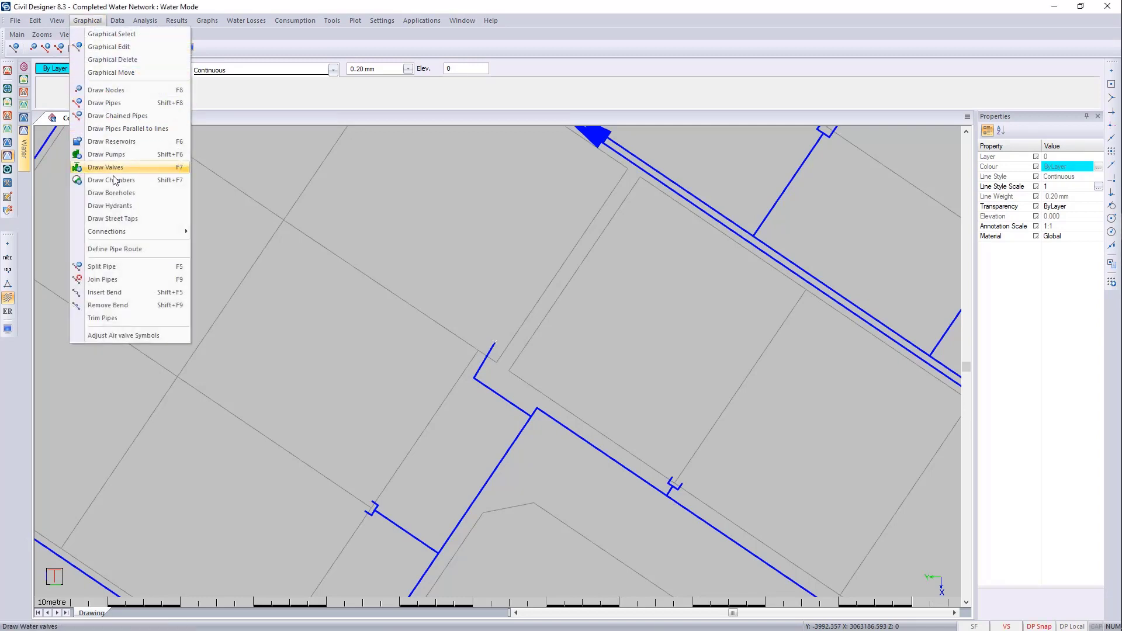
pyautogui.moveTo(152, 232)
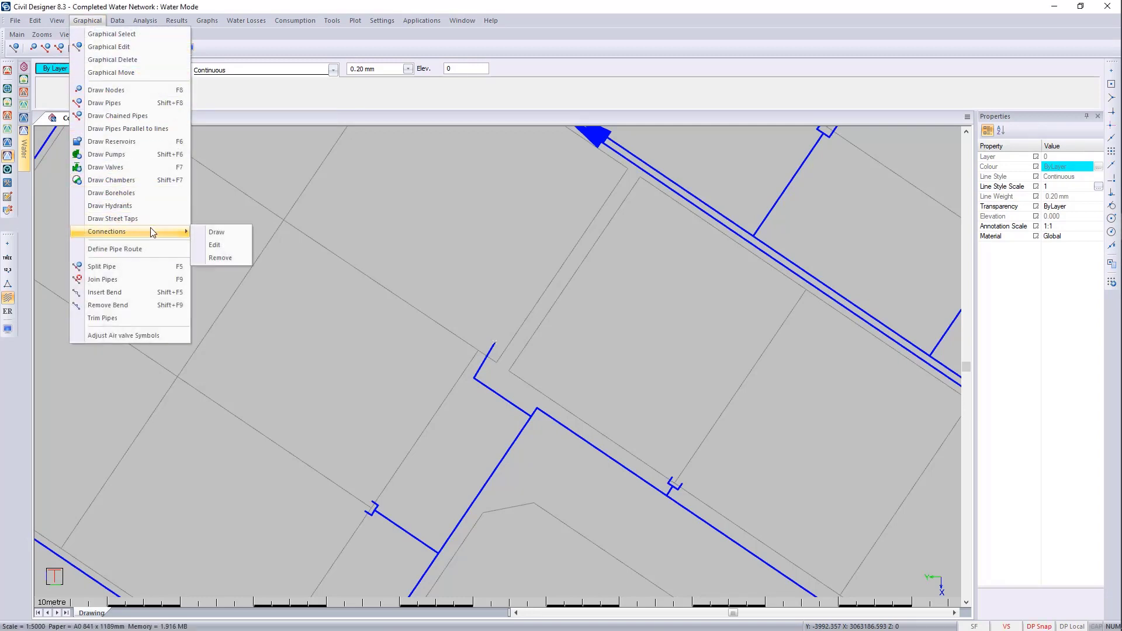
pyautogui.click(232, 245)
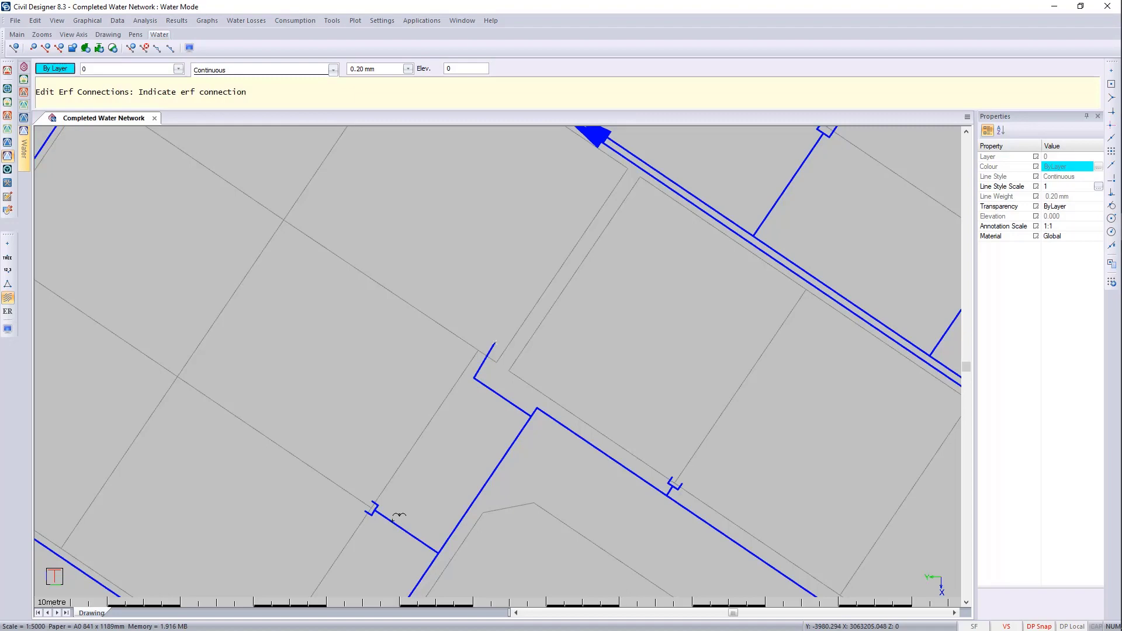
pyautogui.click(394, 524)
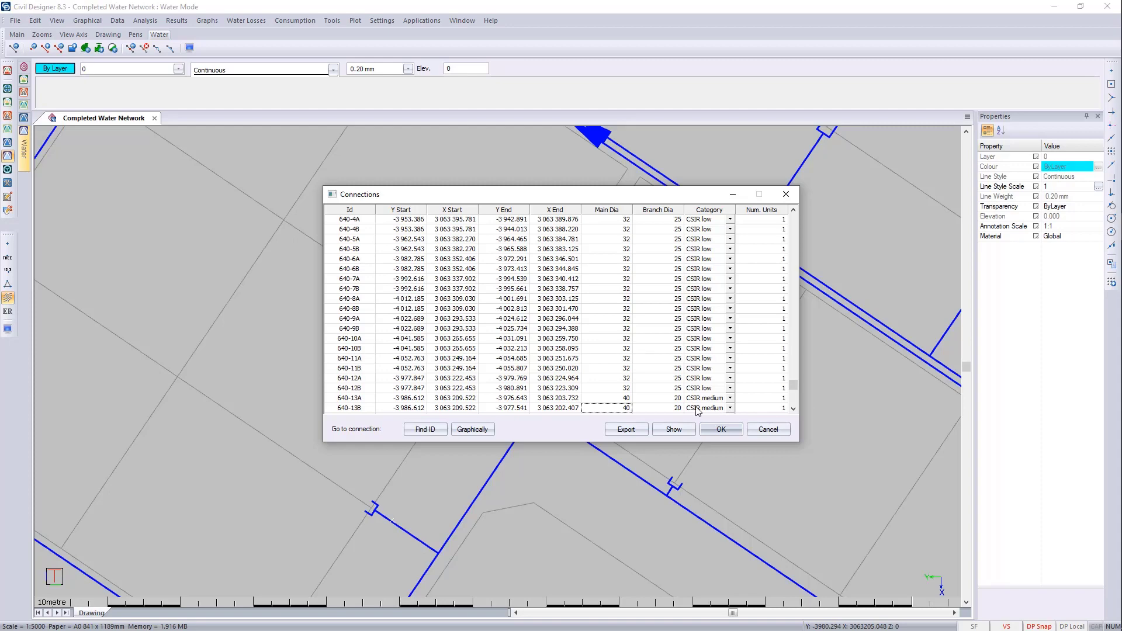
pyautogui.click(770, 433)
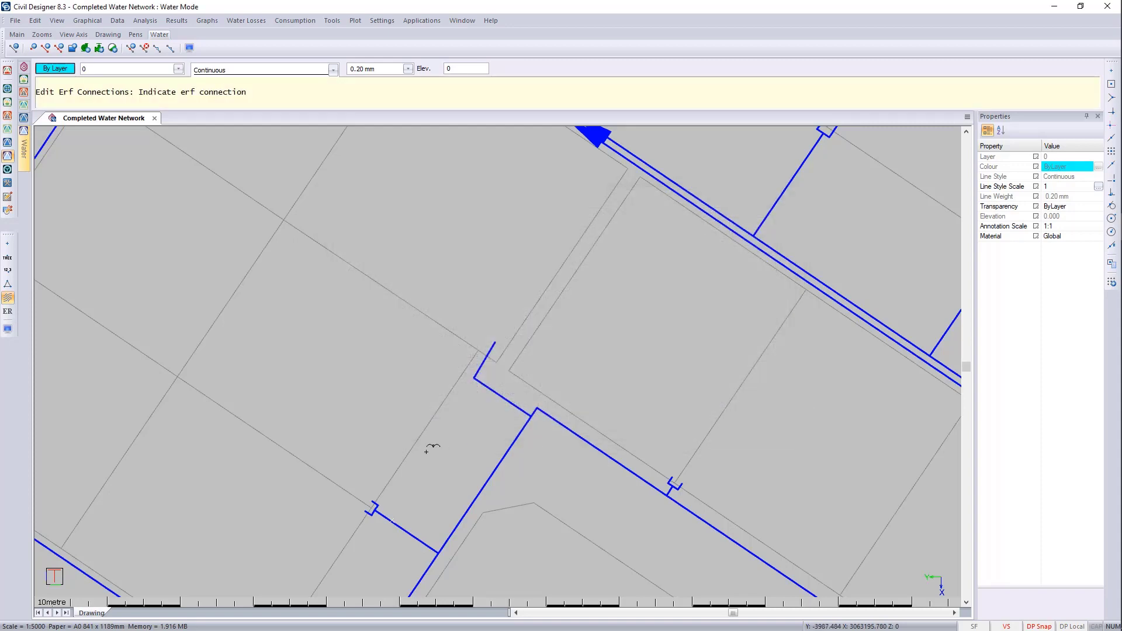
# Remove the double connection that crosses the street below the pipe bend
pyautogui.click(87, 20)
pyautogui.moveTo(144, 238)
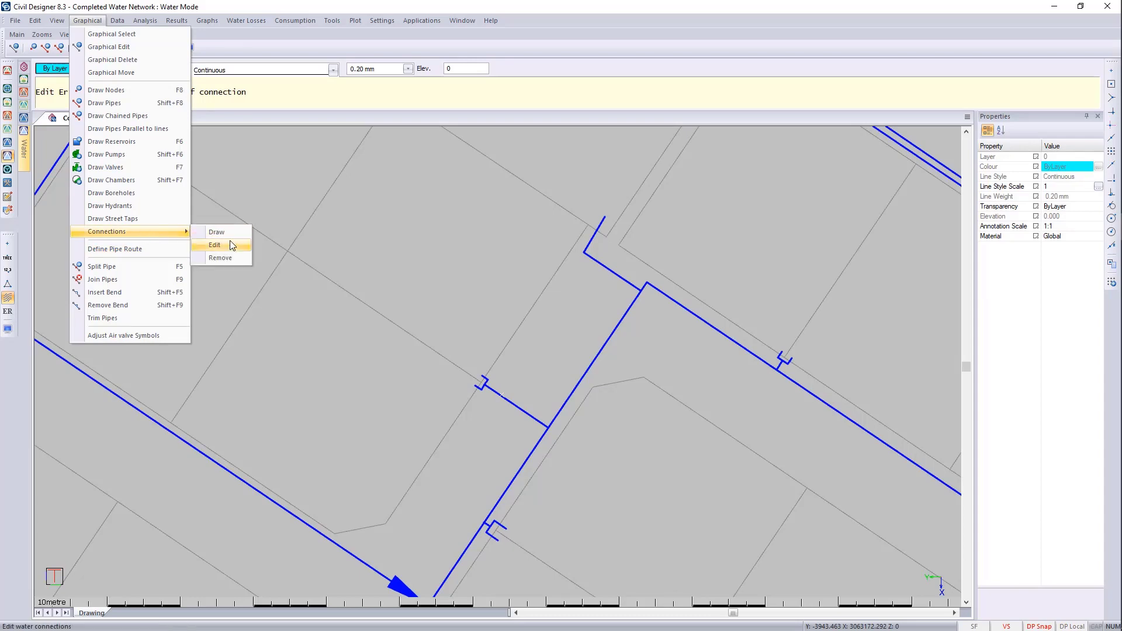
pyautogui.click(217, 258)
pyautogui.click(499, 398)
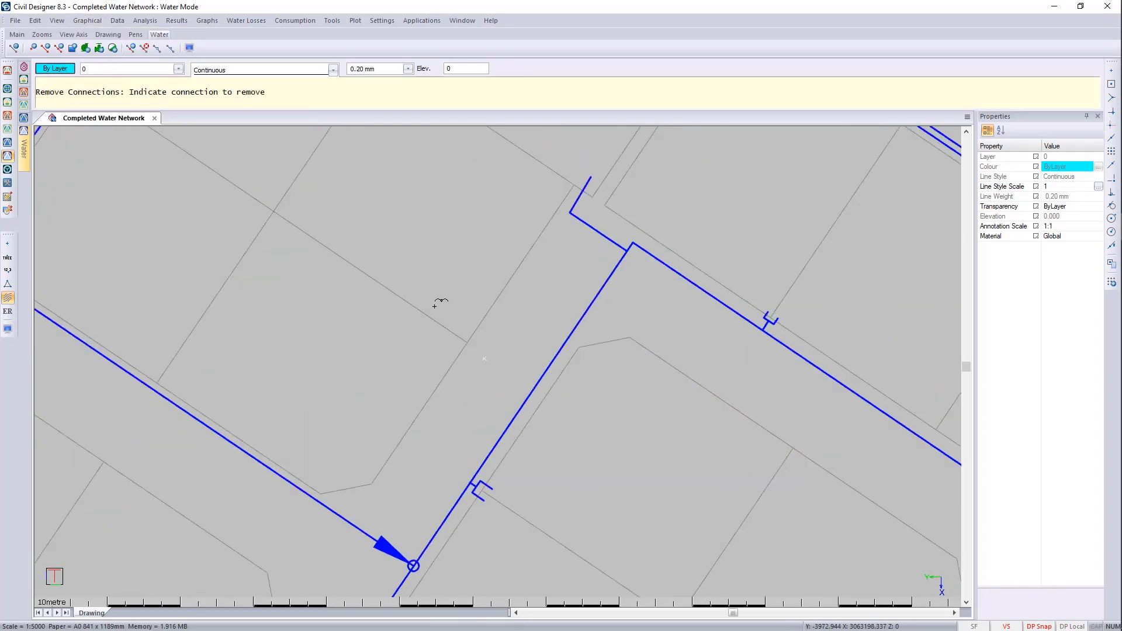
# Redraw the removed street-crossing connection as a double connection using the 0.500 and 0.800 offsets
pyautogui.click(87, 20)
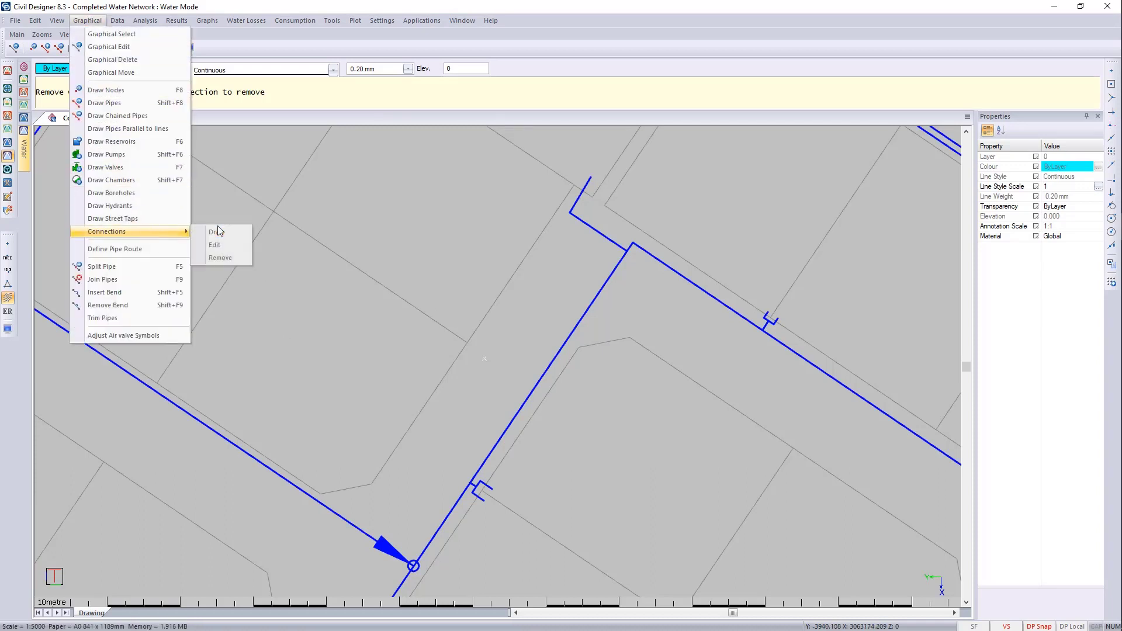
pyautogui.click(216, 232)
pyautogui.click(43, 101)
pyautogui.click(381, 102)
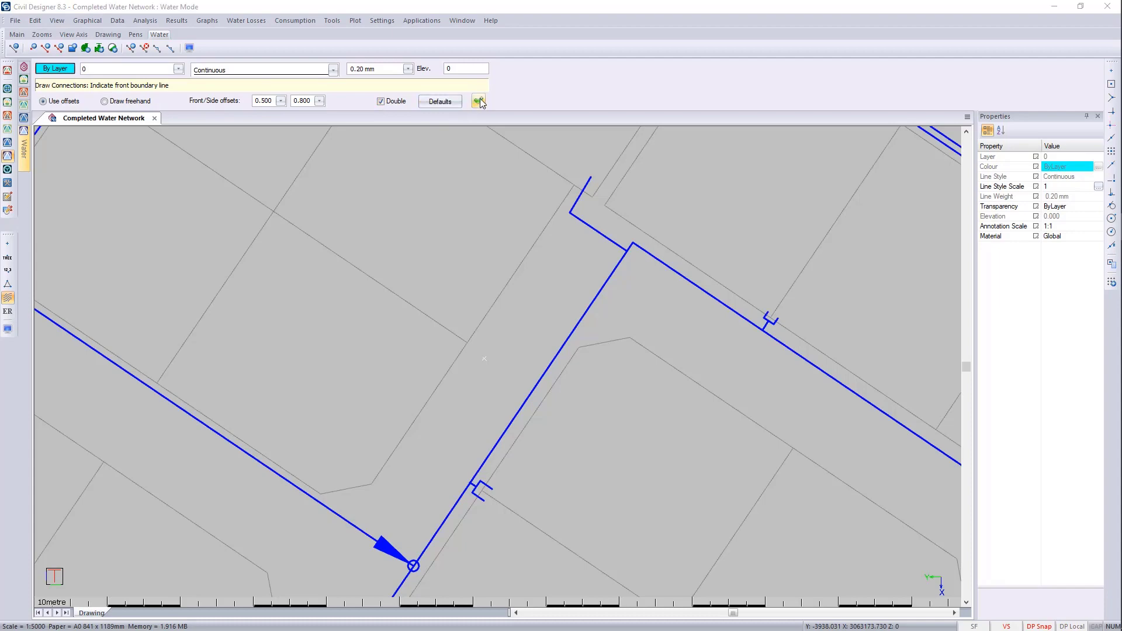
pyautogui.click(461, 323)
pyautogui.click(454, 321)
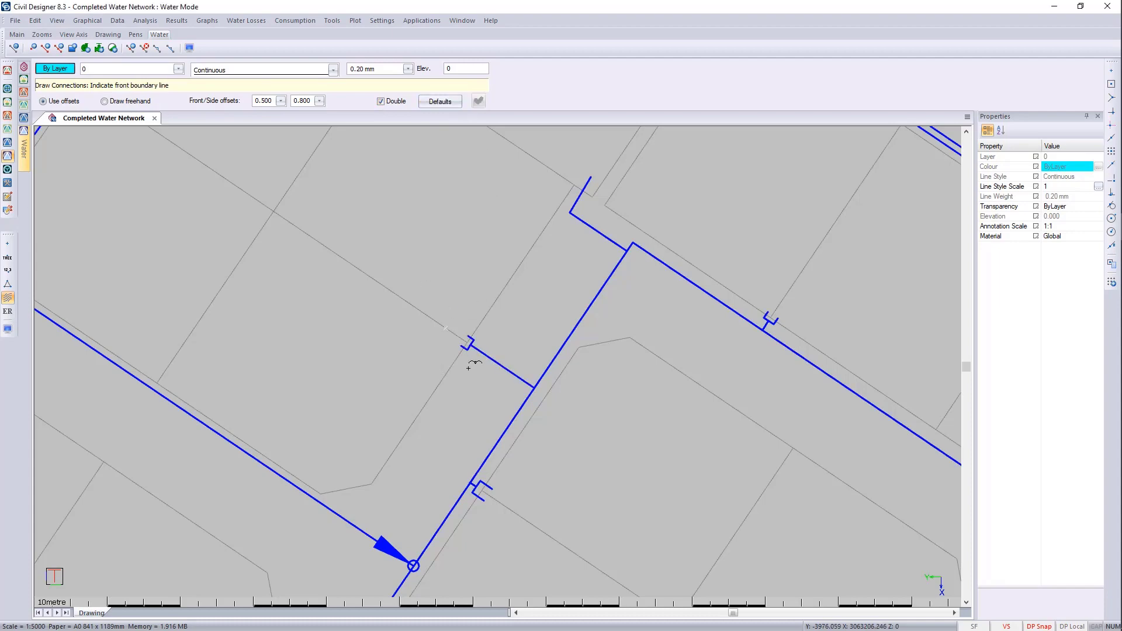
# Run a time simulation on the complete water network
pyautogui.scroll(-5, 499, 363)
pyautogui.scroll(3, 497, 362)
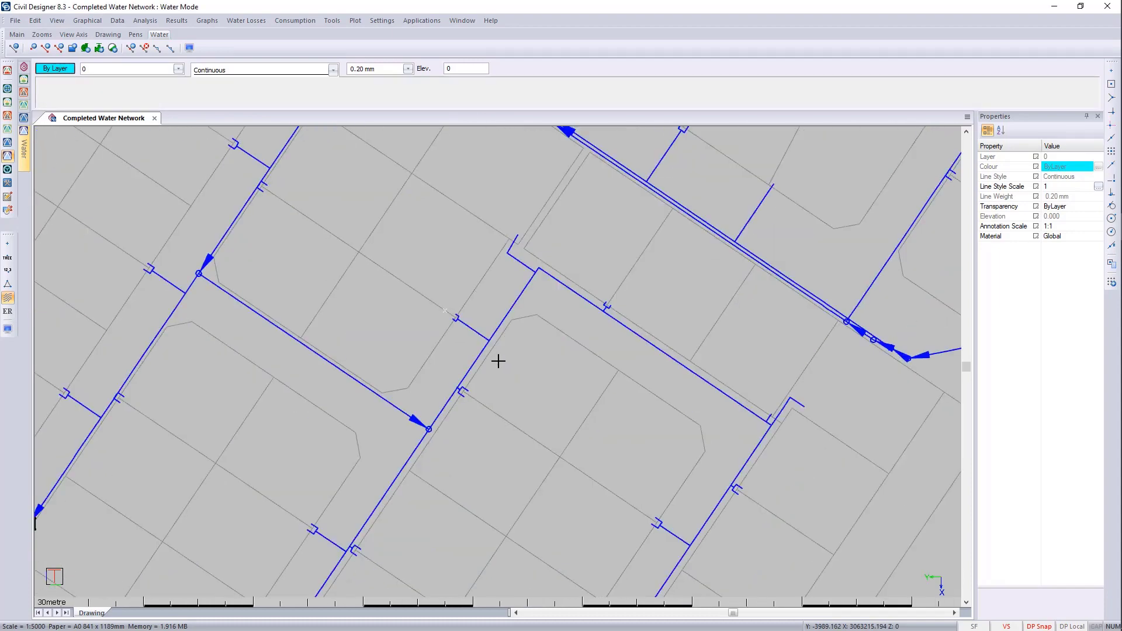
pyautogui.scroll(-5, 498, 361)
pyautogui.press('z')
pyautogui.click(295, 177)
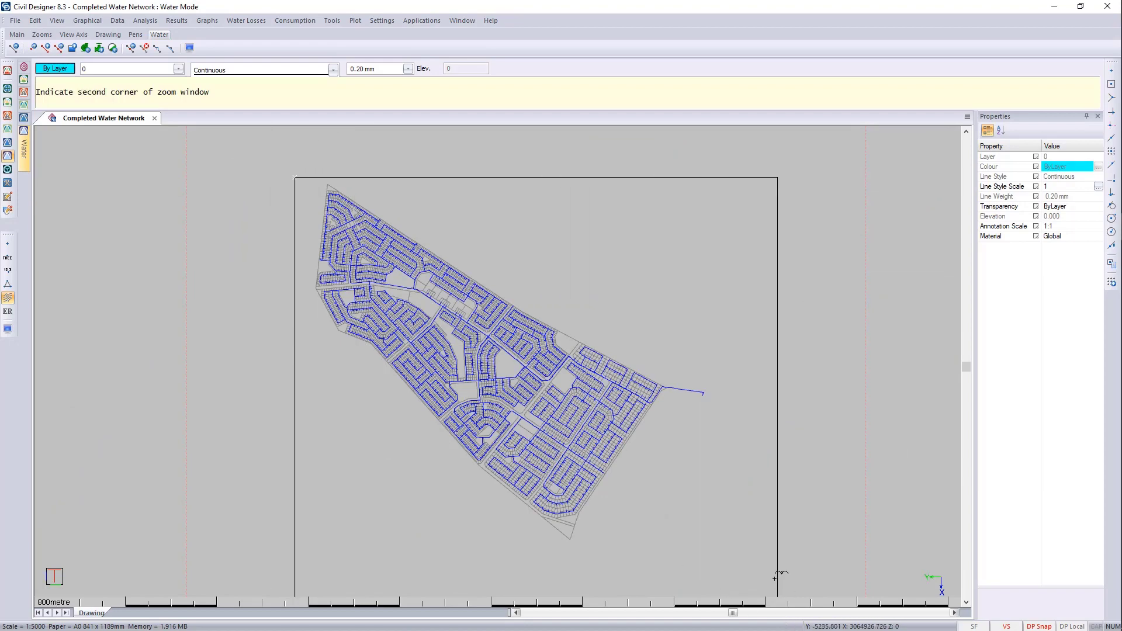
pyautogui.click(716, 531)
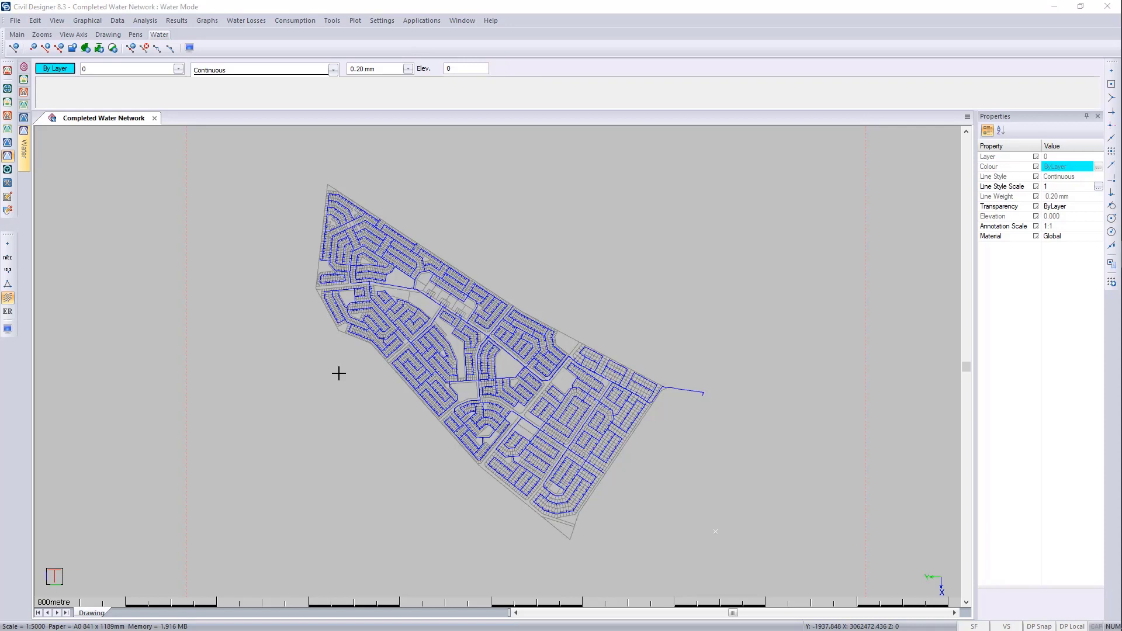
pyautogui.click(145, 21)
pyautogui.click(173, 78)
pyautogui.click(244, 284)
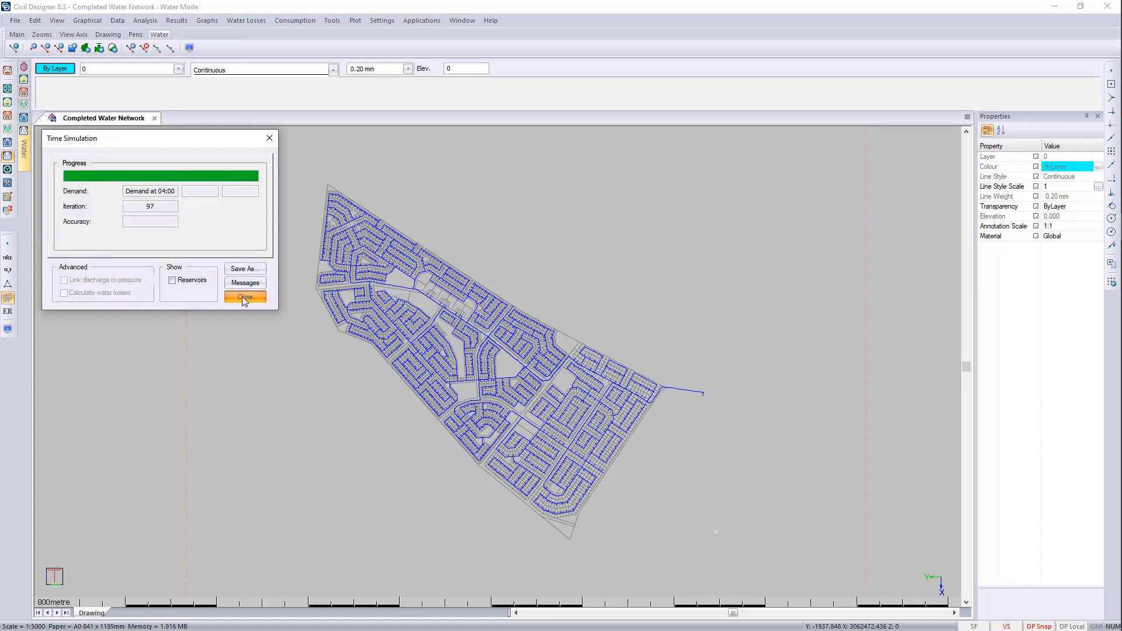
# Set the colour scheme of the water connections to Discharge in the display settings
pyautogui.click(243, 296)
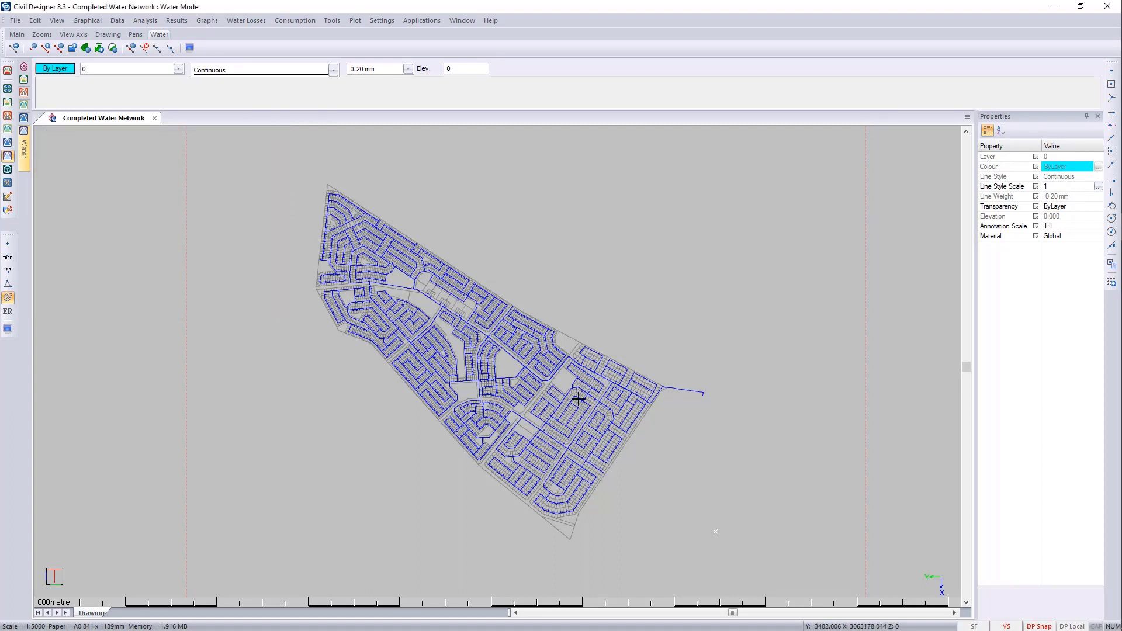
pyautogui.press('z')
pyautogui.click(294, 176)
pyautogui.click(693, 511)
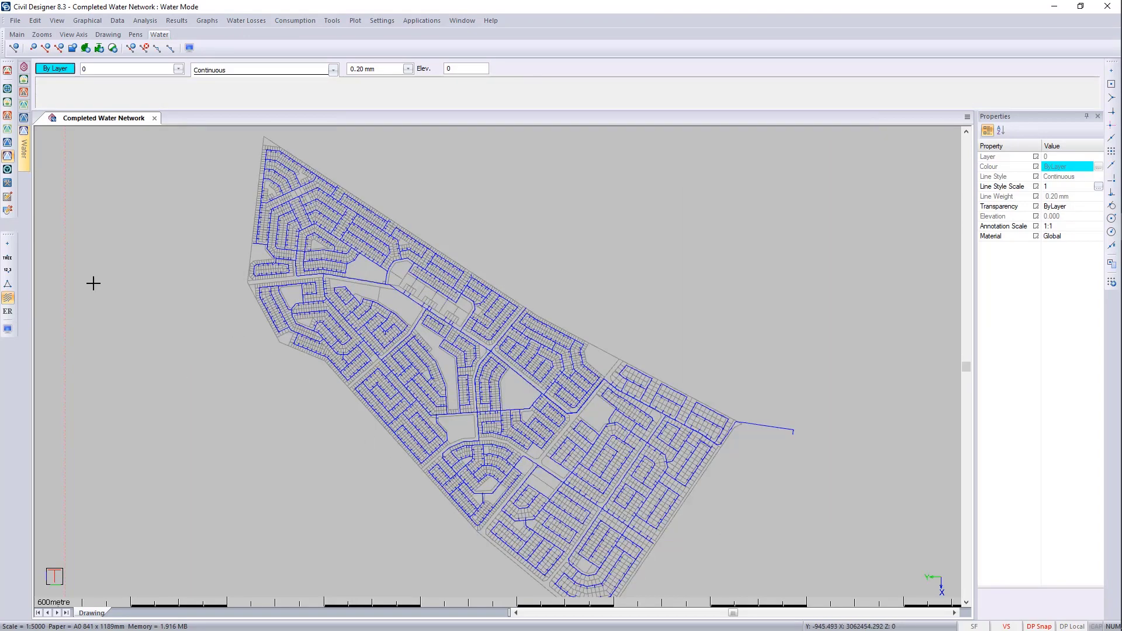
pyautogui.click(7, 329)
pyautogui.click(428, 357)
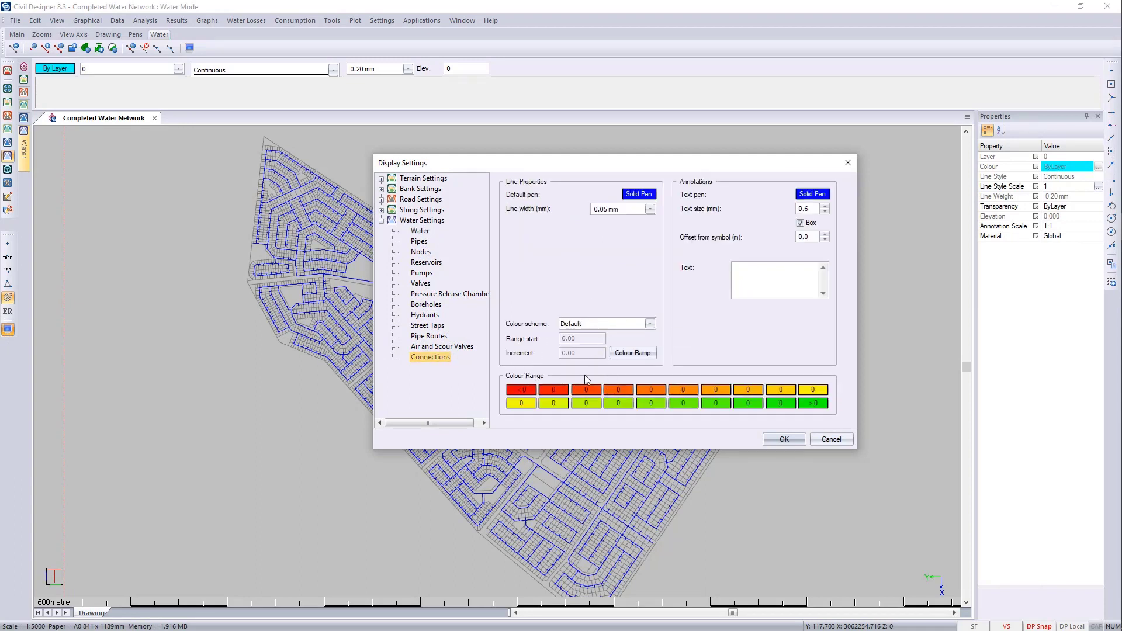
pyautogui.click(650, 324)
pyautogui.click(607, 343)
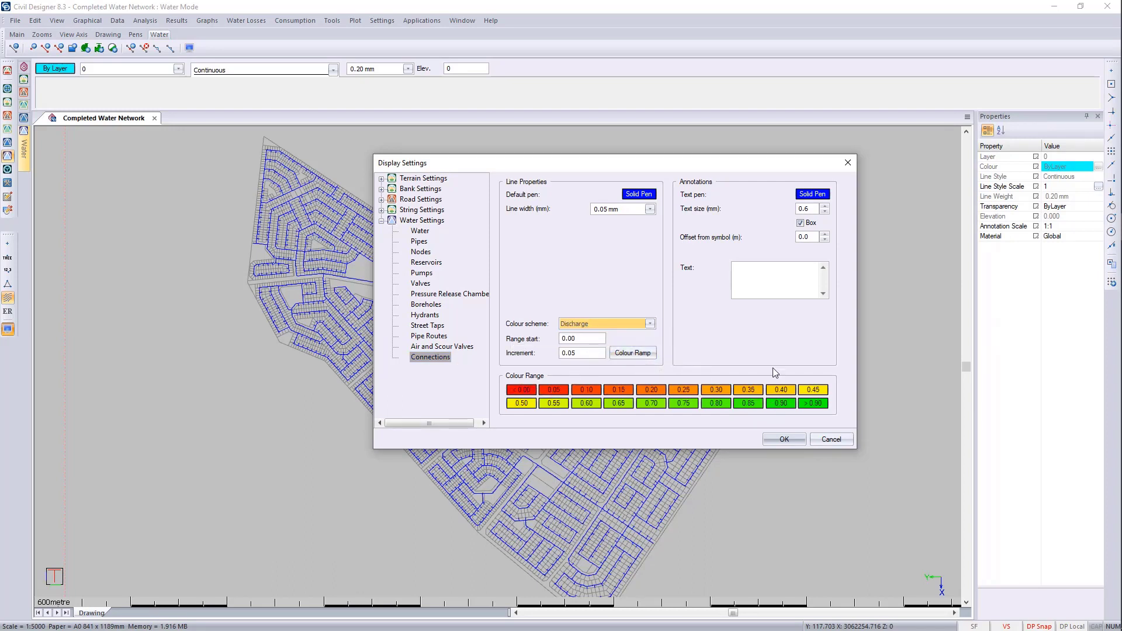
# Annotate the connections with {DISCHARGE_L/S} and {RESIDUAL_HEAD_M} on separate lines and apply the display settings
pyautogui.rightClick(760, 270)
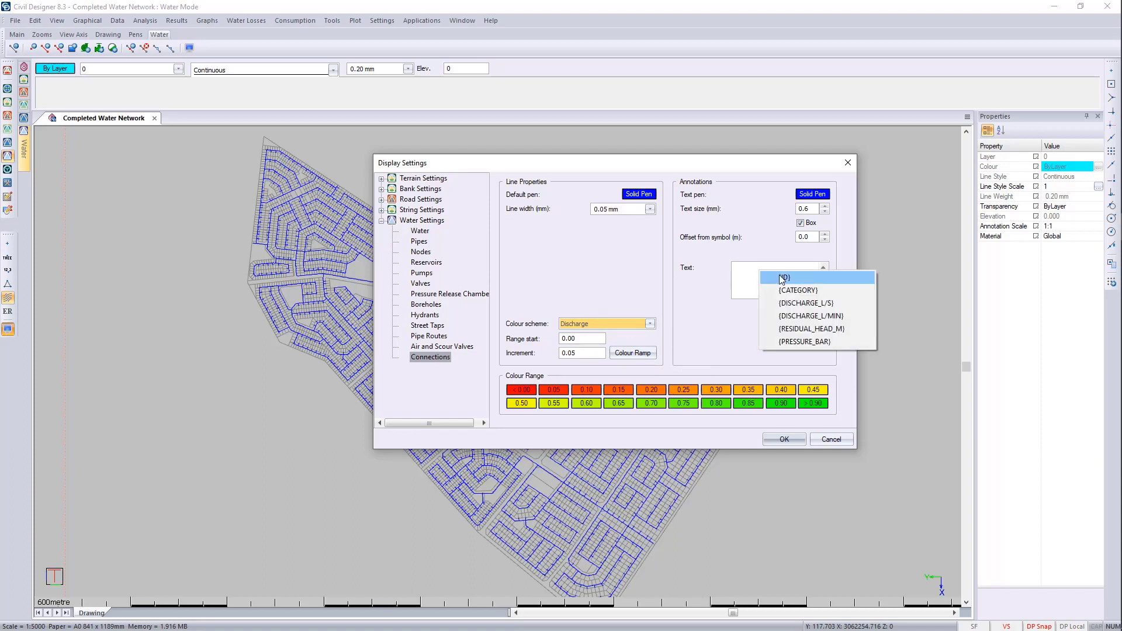
pyautogui.click(847, 303)
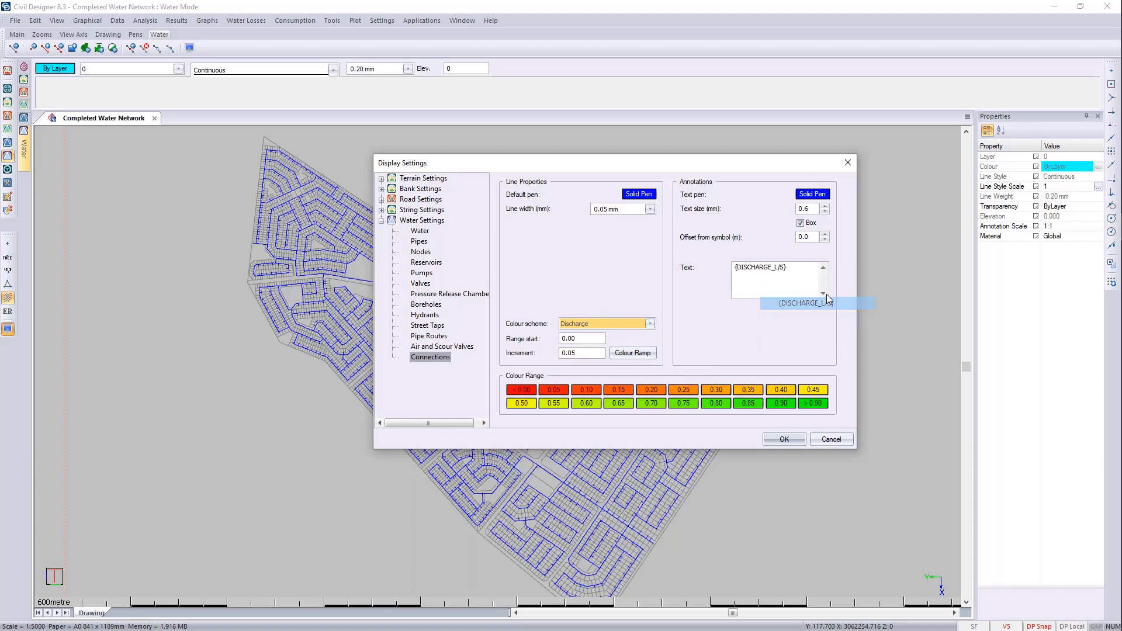
pyautogui.click(796, 274)
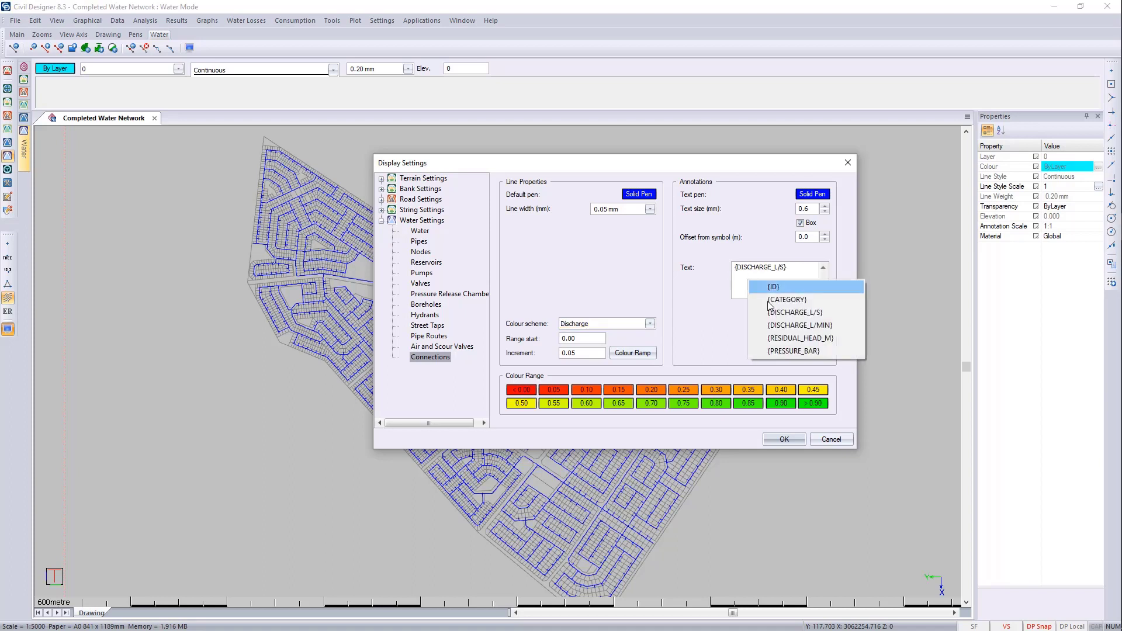
pyautogui.click(837, 343)
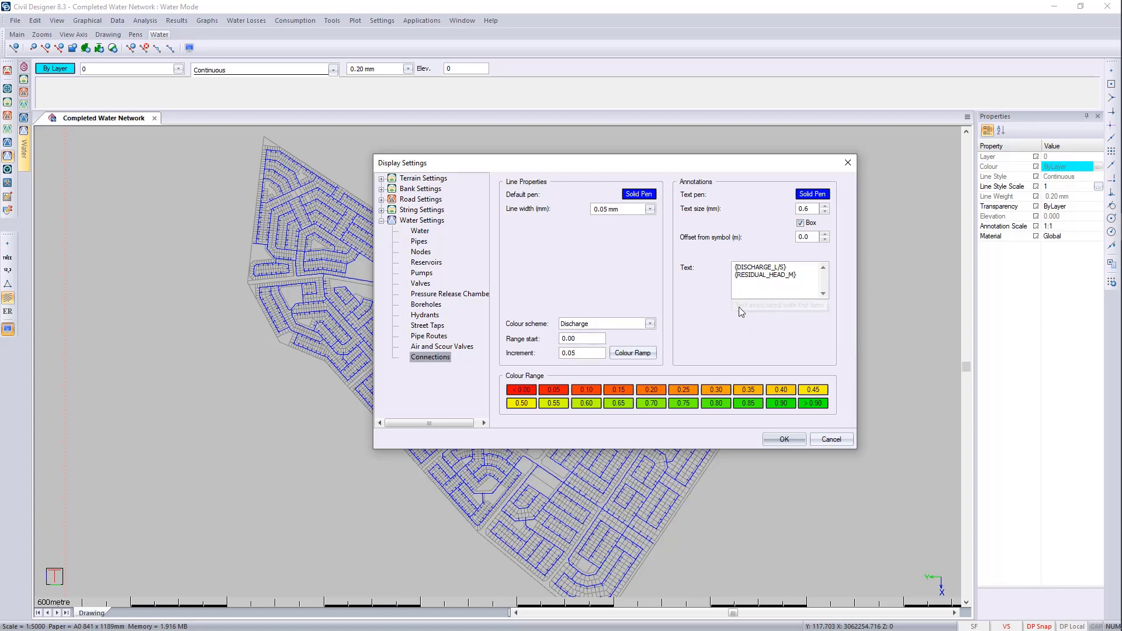
pyautogui.click(783, 440)
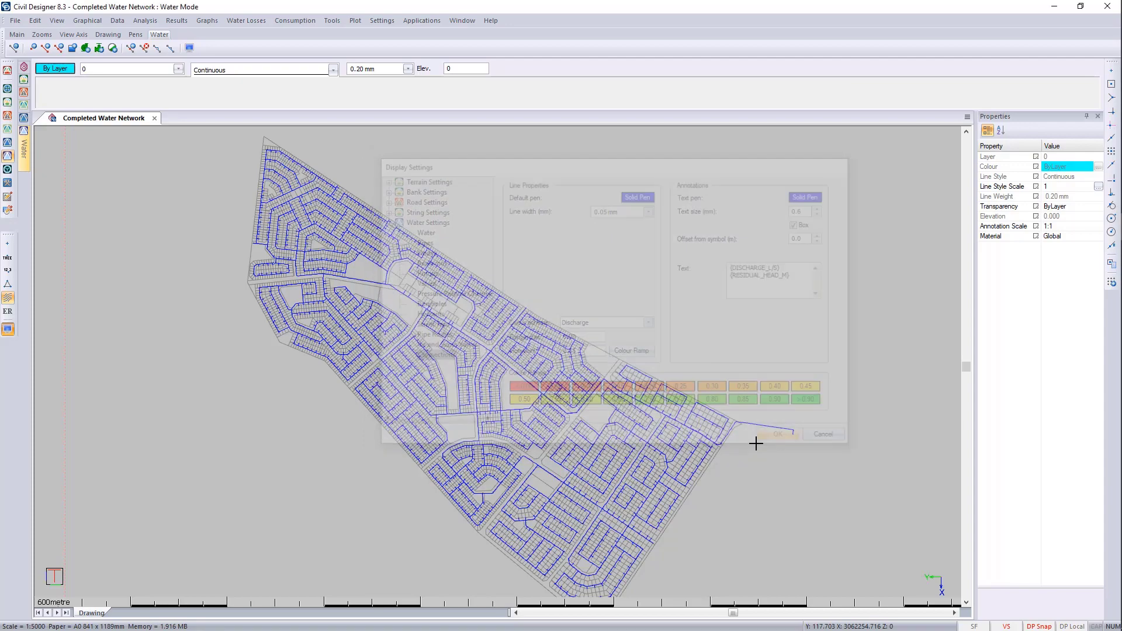
# Examine the discharge and residual head labels on individual single and double erf connections
pyautogui.scroll(8, 491, 354)
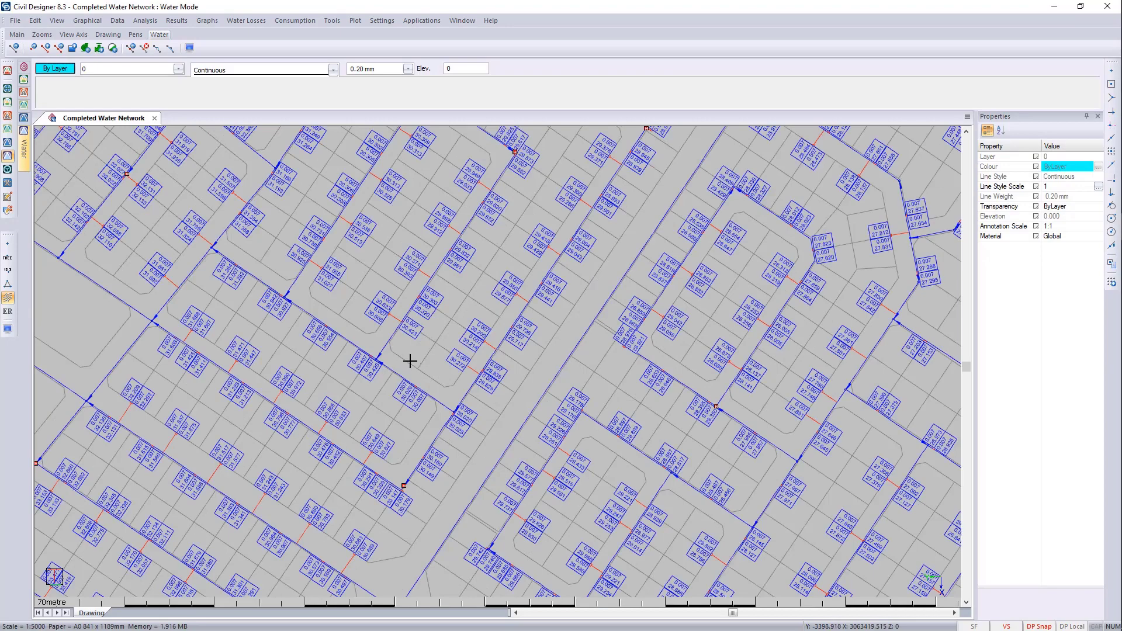
pyautogui.scroll(2, 403, 362)
pyautogui.scroll(-2, 403, 363)
pyautogui.scroll(2, 509, 345)
pyautogui.scroll(3, 561, 420)
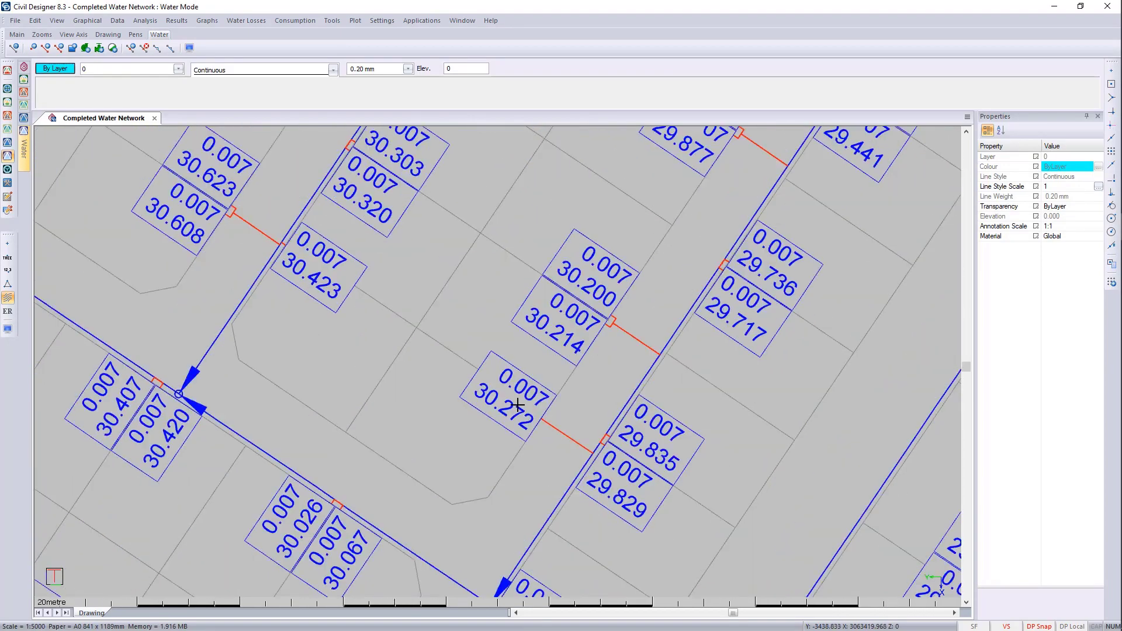
pyautogui.scroll(-4, 493, 368)
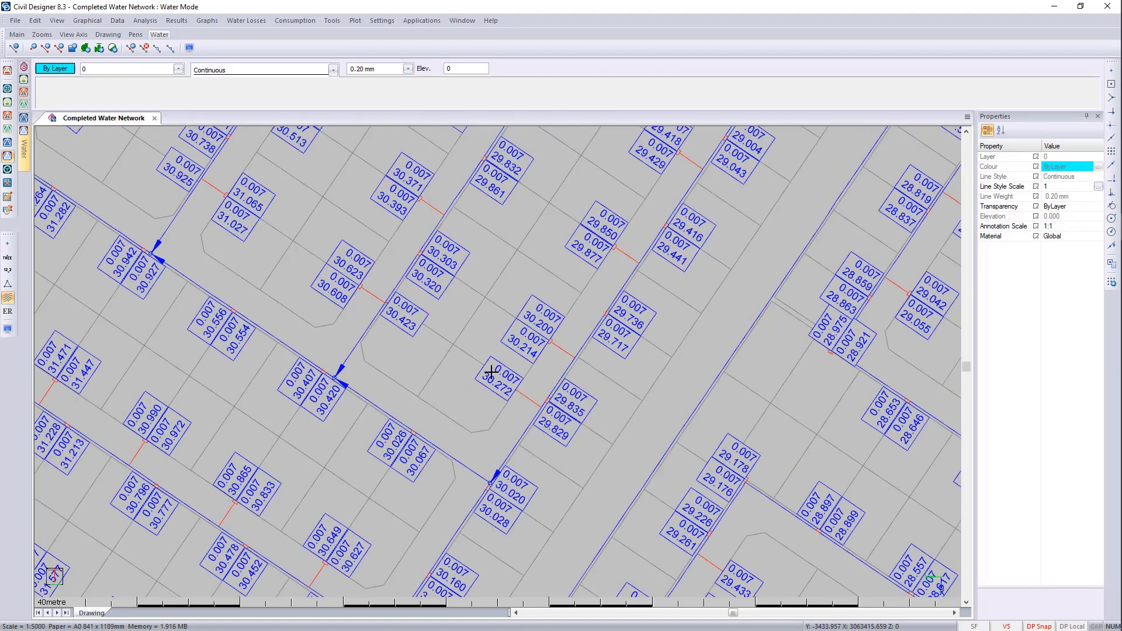
pyautogui.scroll(7, 496, 369)
pyautogui.moveTo(593, 403); pyautogui.dragTo(458, 297, button='middle')
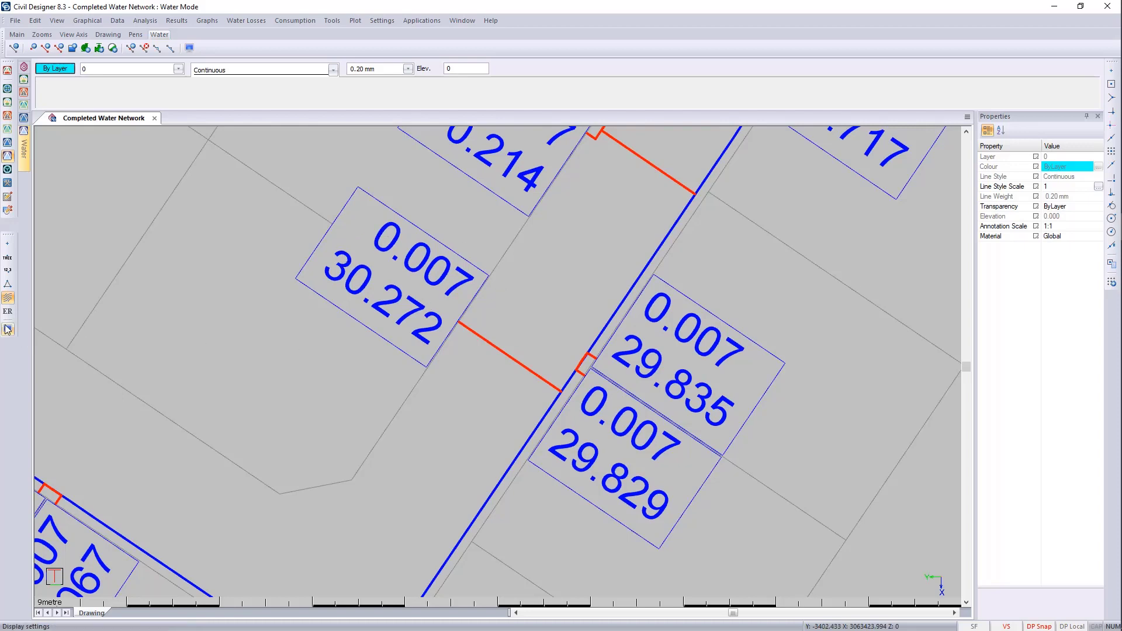
pyautogui.scroll(-2, 497, 359)
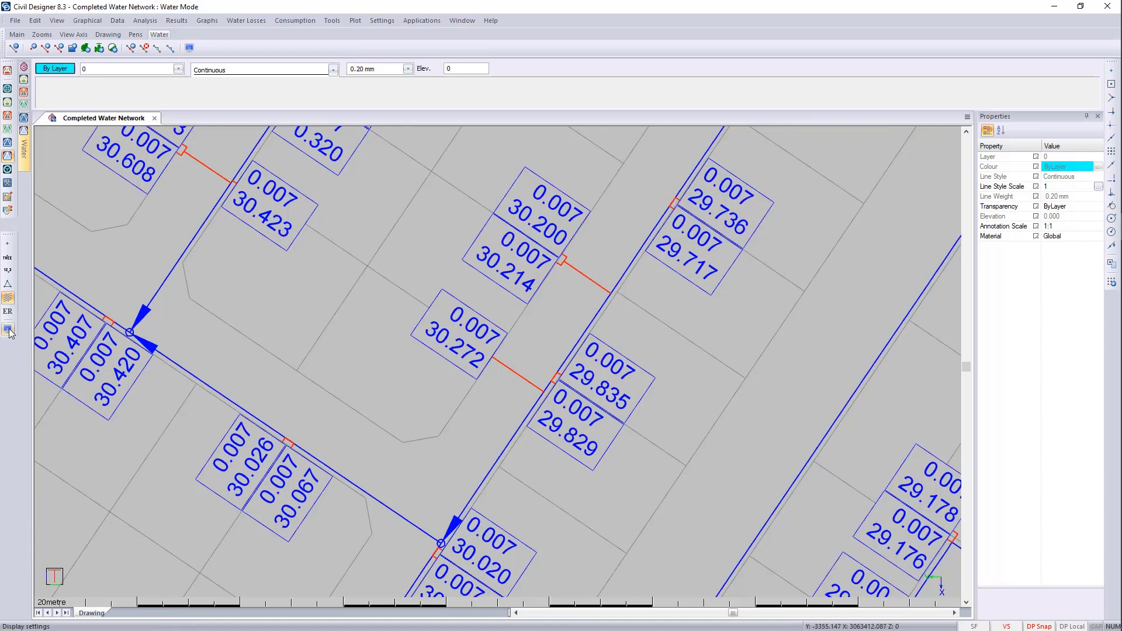
# Compare the connection labels at several times of the latest time simulation, from 07:00 through 10:30 and 14:00 to 16:45
pyautogui.moveTo(26, 153)
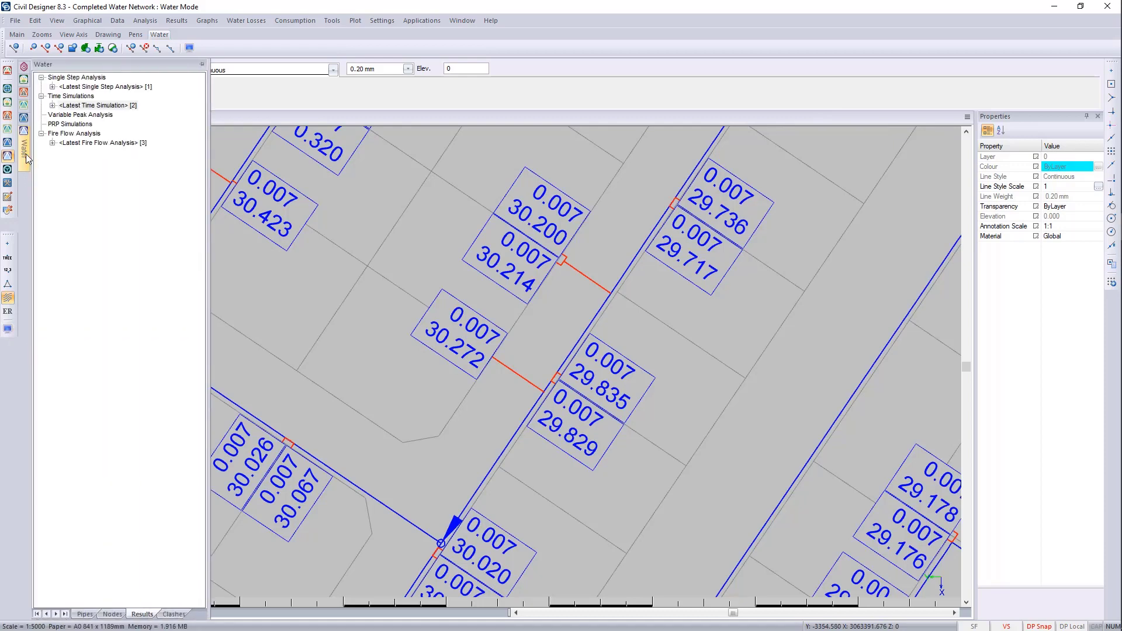
pyautogui.click(52, 105)
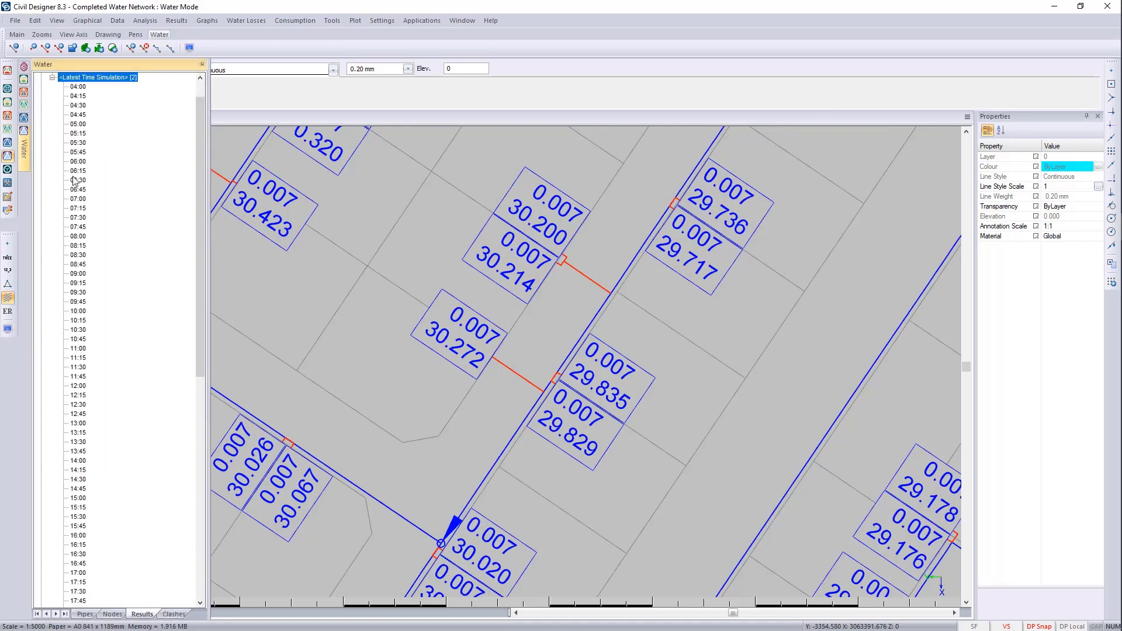
pyautogui.click(78, 198)
pyautogui.click(78, 246)
pyautogui.click(78, 330)
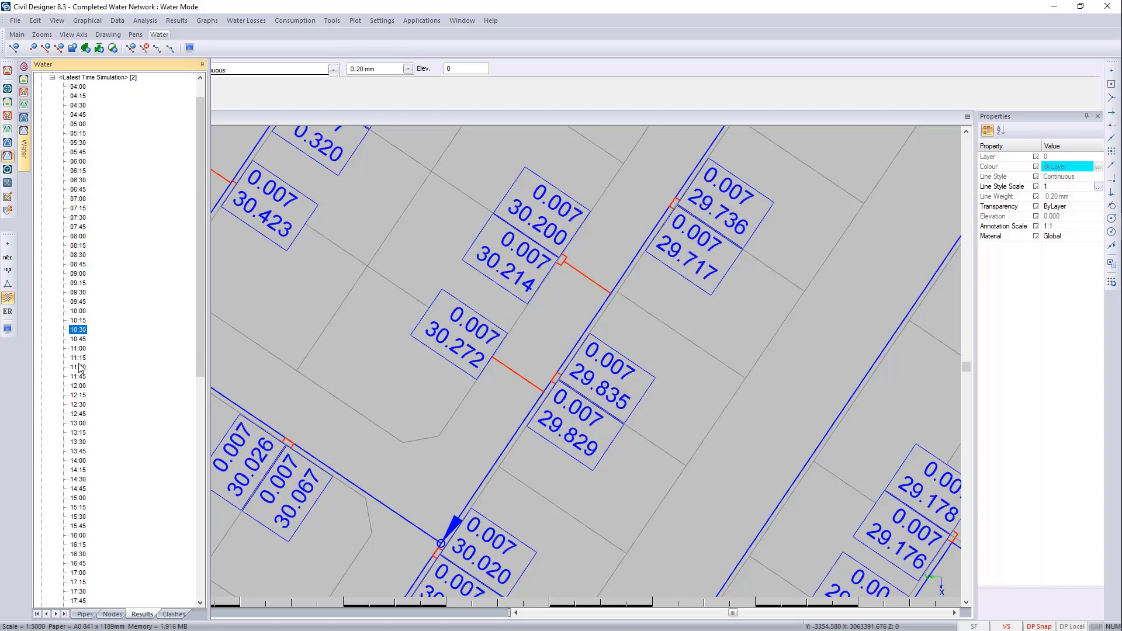
pyautogui.click(78, 395)
pyautogui.click(77, 461)
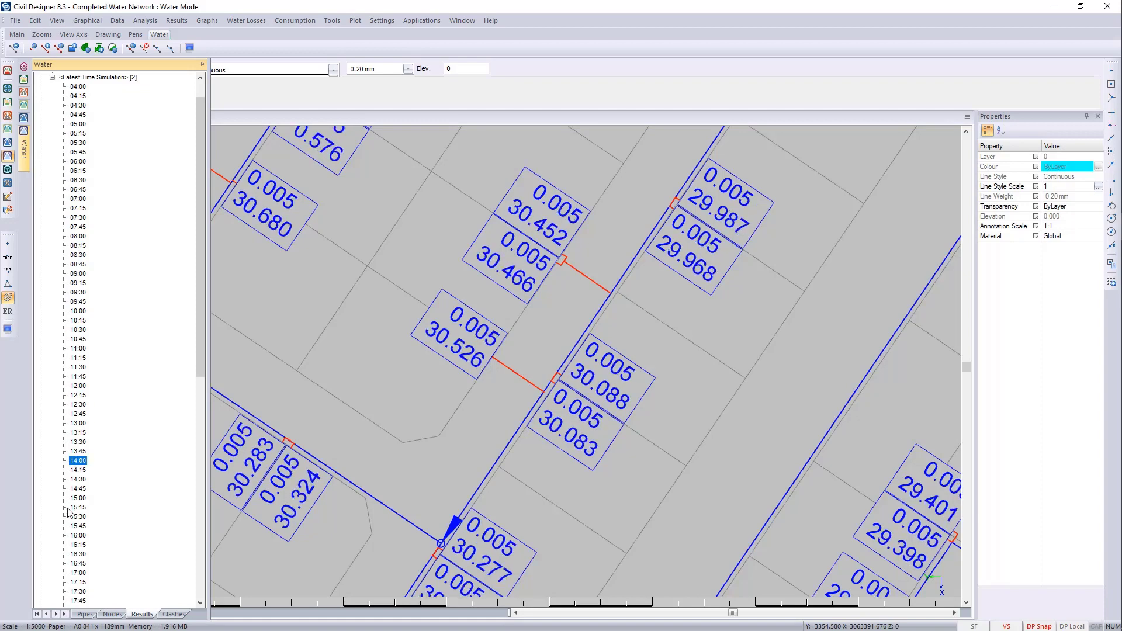
pyautogui.click(78, 526)
pyautogui.click(81, 564)
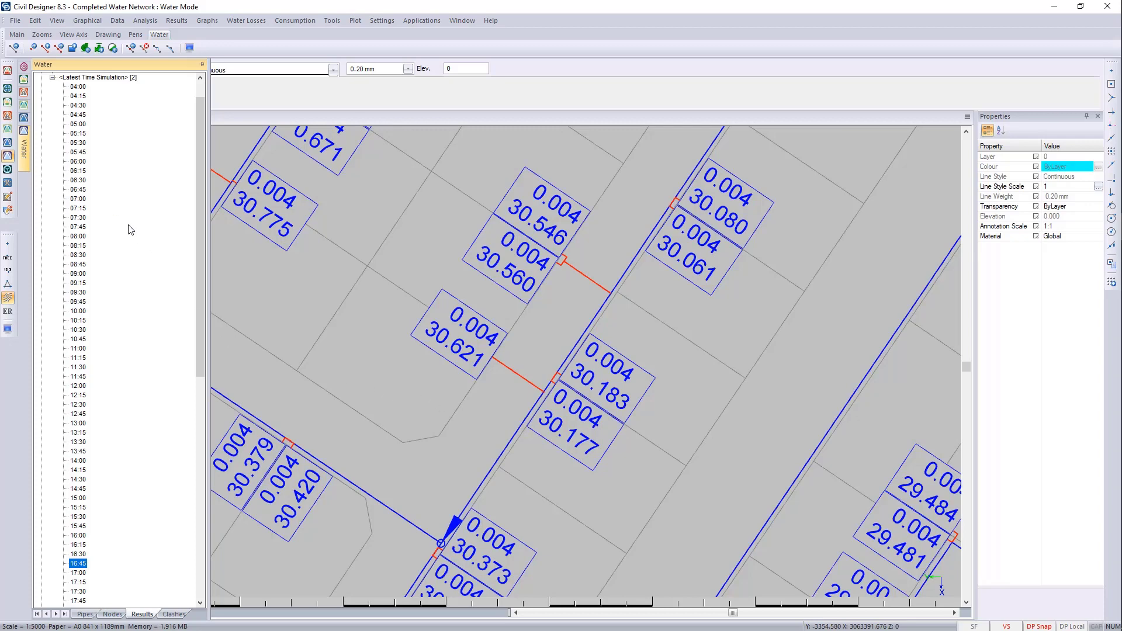
pyautogui.click(202, 64)
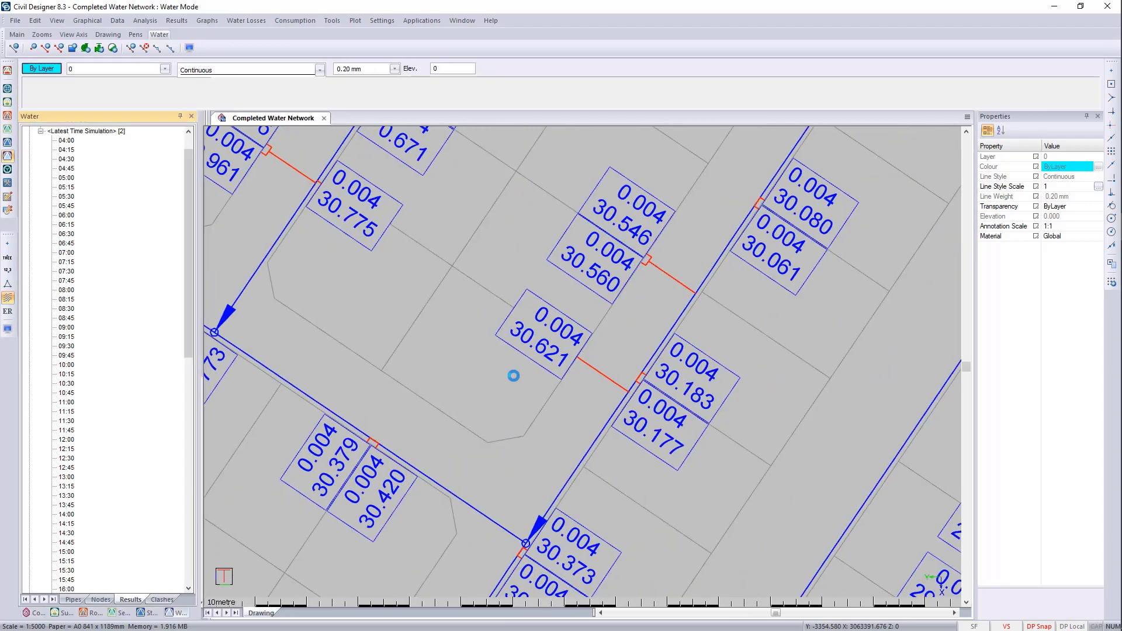
pyautogui.click(180, 116)
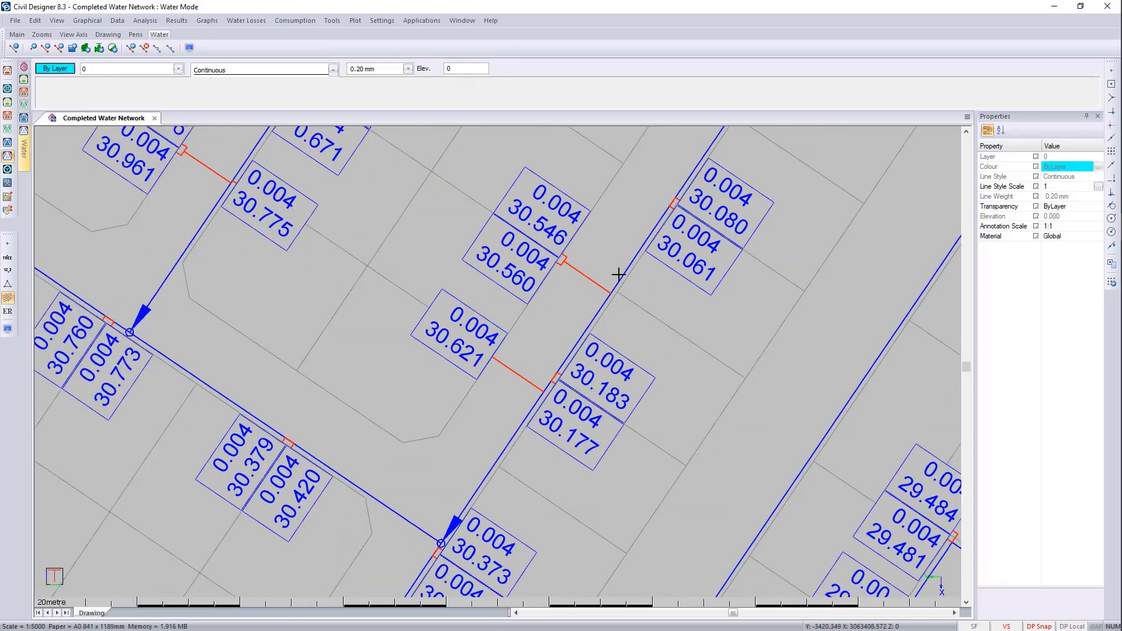
# Change the colour scheme of the water connections to Pressure and apply it to the network
pyautogui.rightClick(525, 290)
pyautogui.click(555, 297)
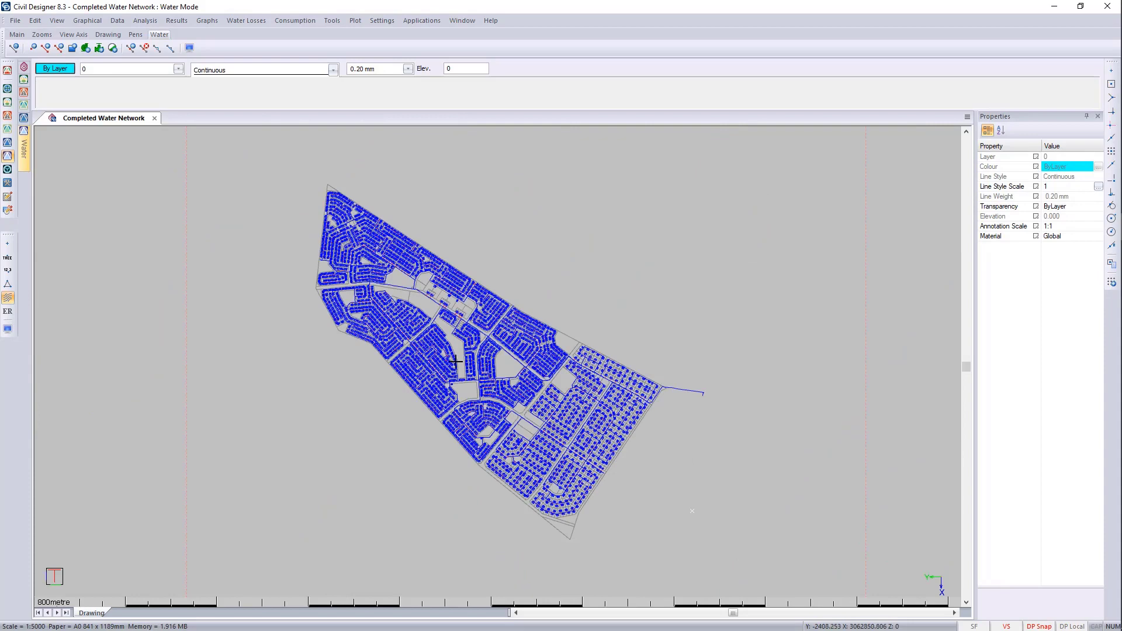
pyautogui.scroll(2, 440, 354)
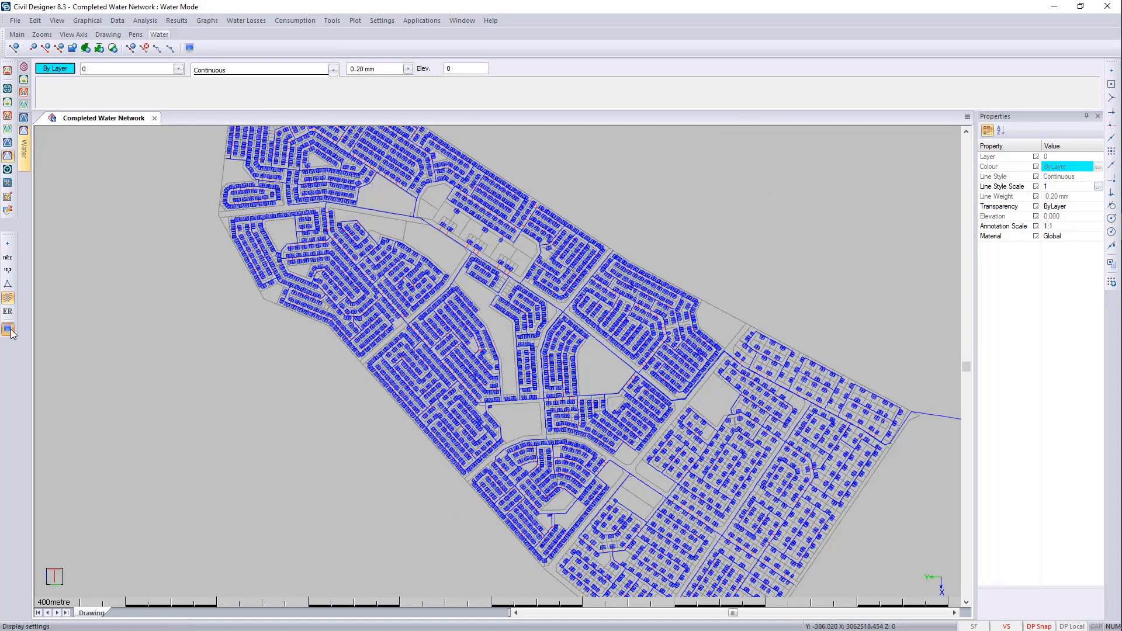
pyautogui.click(9, 330)
pyautogui.click(430, 357)
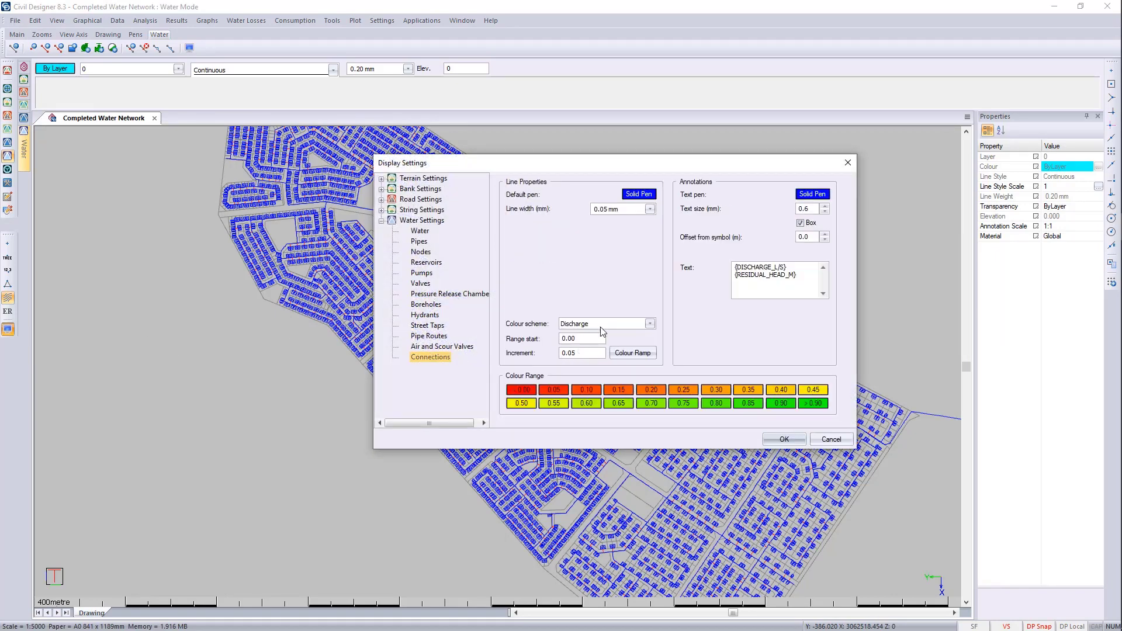
pyautogui.click(602, 331)
pyautogui.click(602, 350)
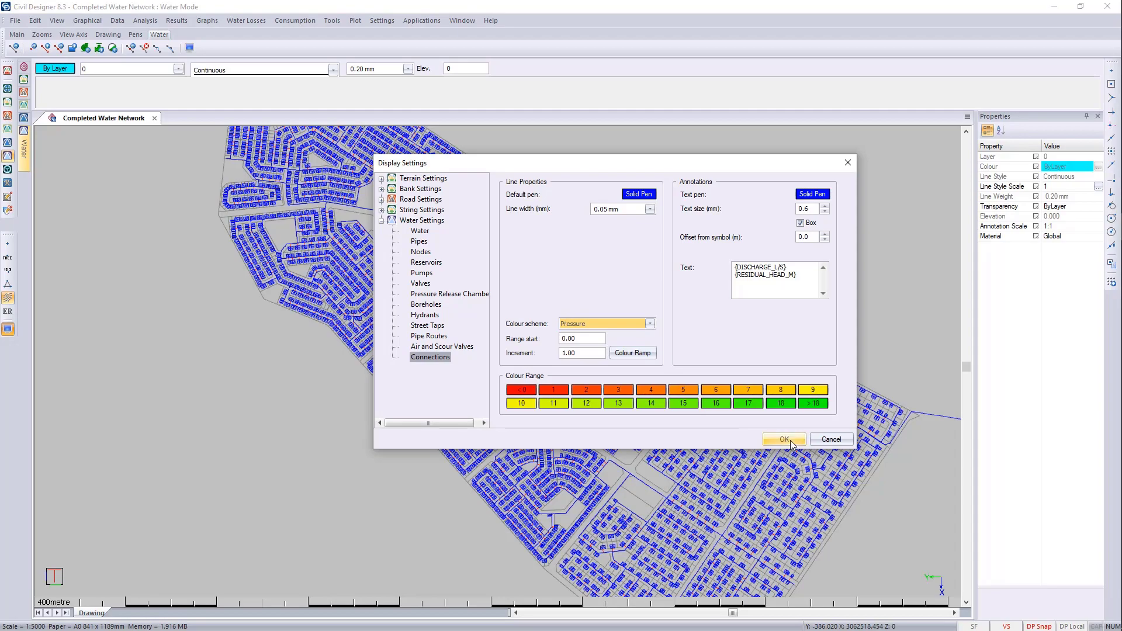
pyautogui.click(784, 439)
# Examine the pressure colouring and residual head labels of the connections across different parts of the network
pyautogui.scroll(5, 693, 436)
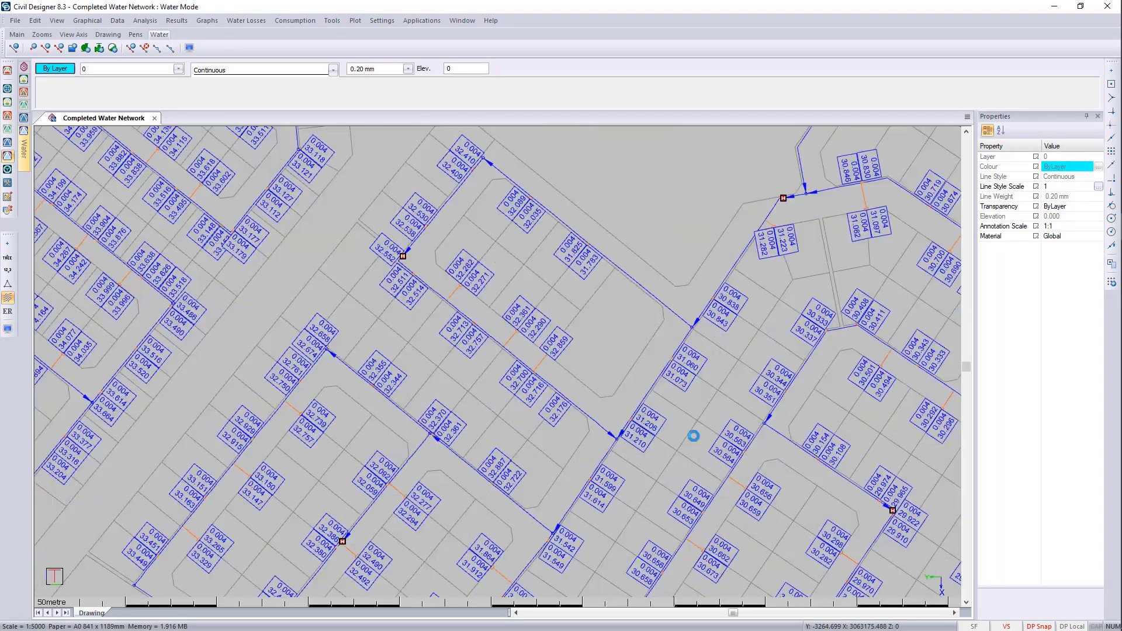
pyautogui.scroll(-3, 631, 409)
pyautogui.scroll(3, 223, 261)
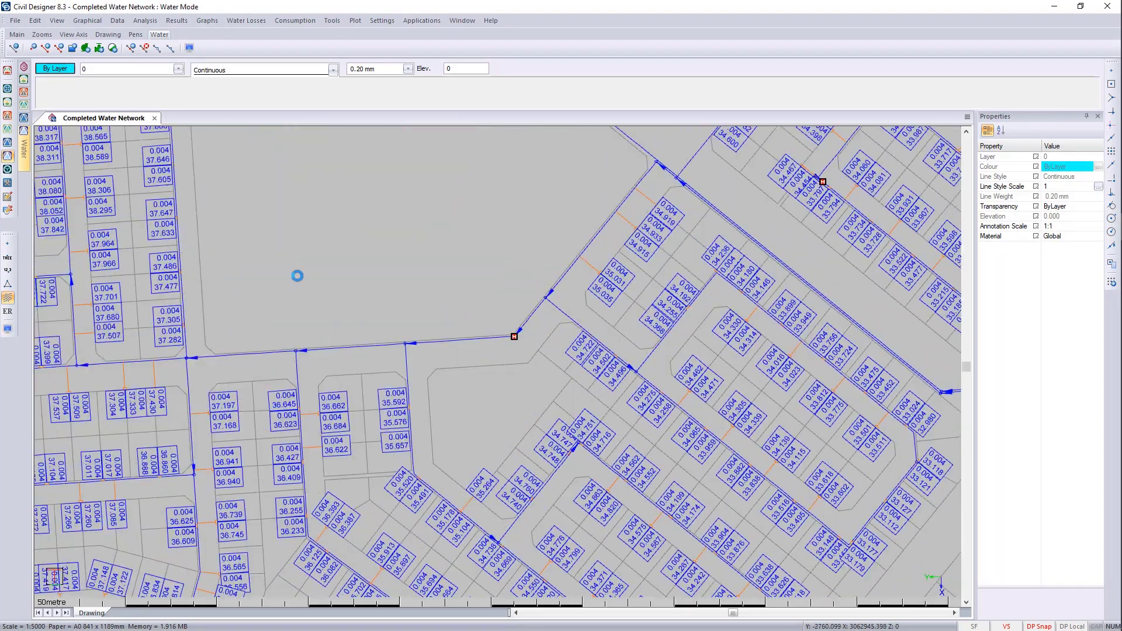
pyautogui.moveTo(223, 261); pyautogui.dragTo(648, 358, button='middle')
pyautogui.moveTo(331, 254); pyautogui.dragTo(591, 380, button='middle')
pyautogui.moveTo(319, 255); pyautogui.dragTo(585, 374, button='middle')
pyautogui.moveTo(269, 246); pyautogui.dragTo(531, 356, button='middle')
pyautogui.moveTo(273, 291); pyautogui.dragTo(298, 299, button='middle')
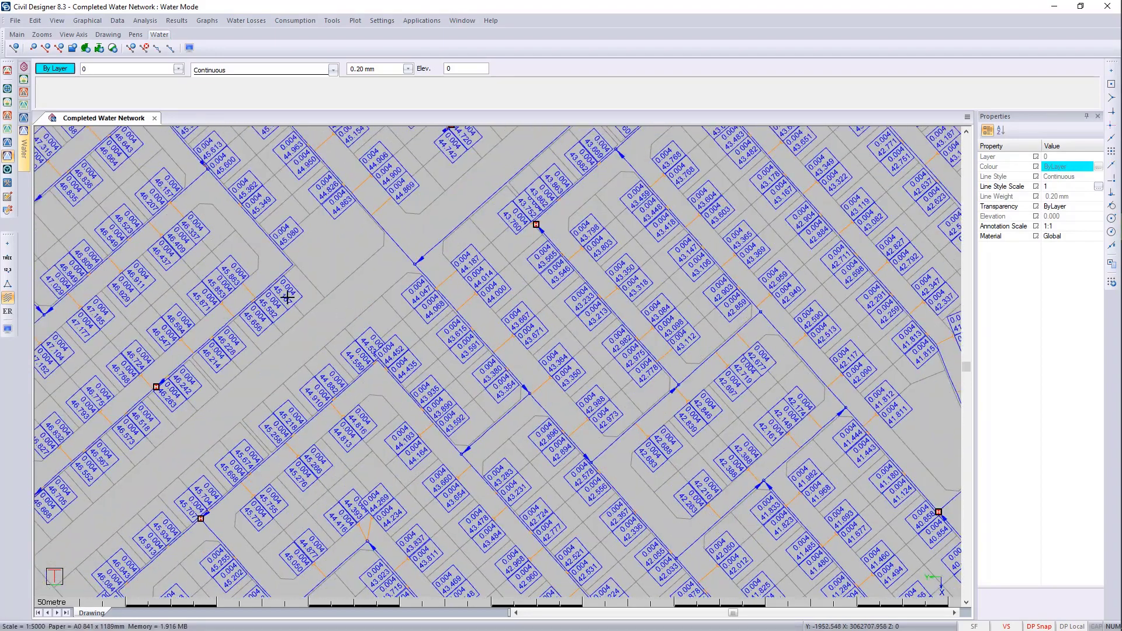
pyautogui.middleClick(275, 293)
# Reset the connections' colour scheme to Default and clear their annotation text
pyautogui.doubleClick(57, 349)
pyautogui.click(431, 358)
pyautogui.click(631, 324)
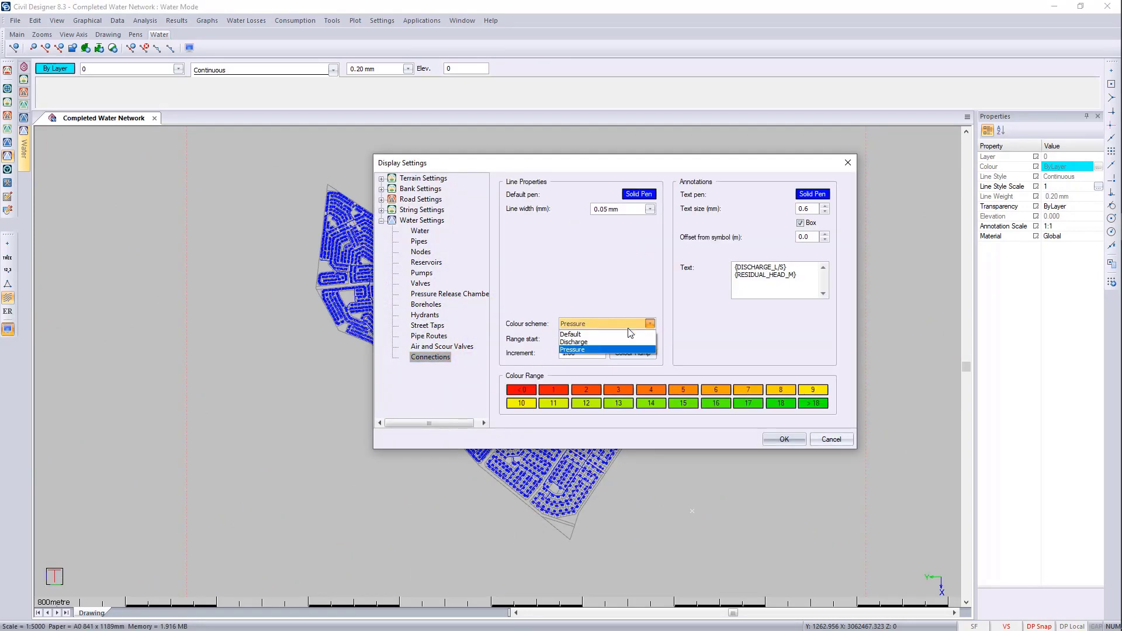
pyautogui.click(627, 334)
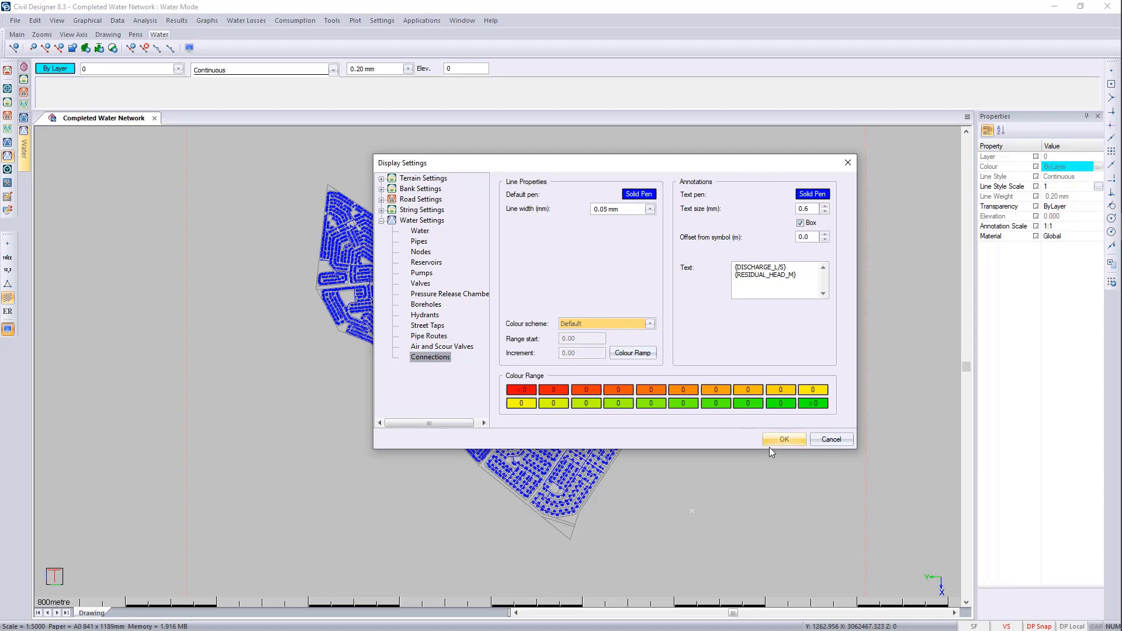
pyautogui.hotkey('ctrl', 'a')
pyautogui.press('Delete')
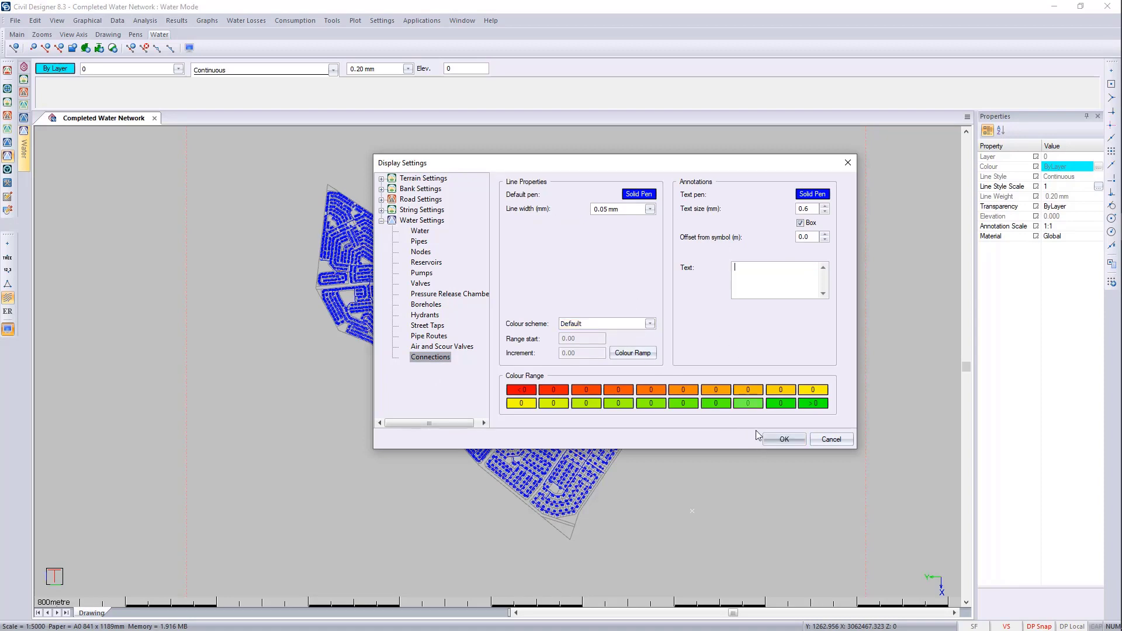
pyautogui.click(784, 439)
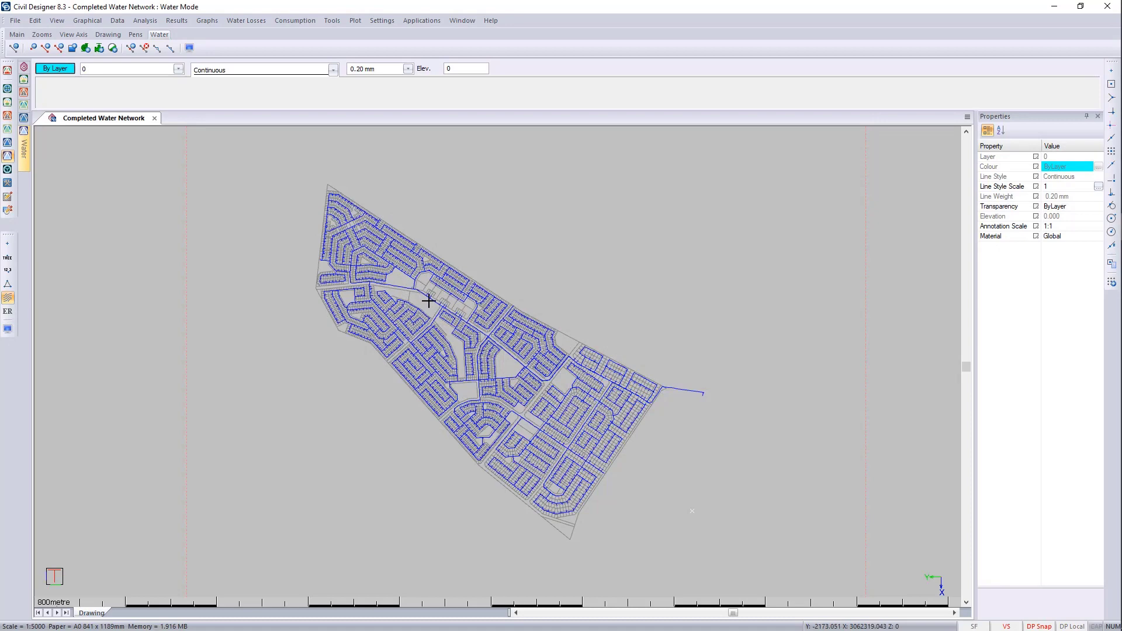
# Review the network's connection quantities: the number of connections, the saddles by size and the pipe lengths
pyautogui.press('z')
pyautogui.click(293, 185)
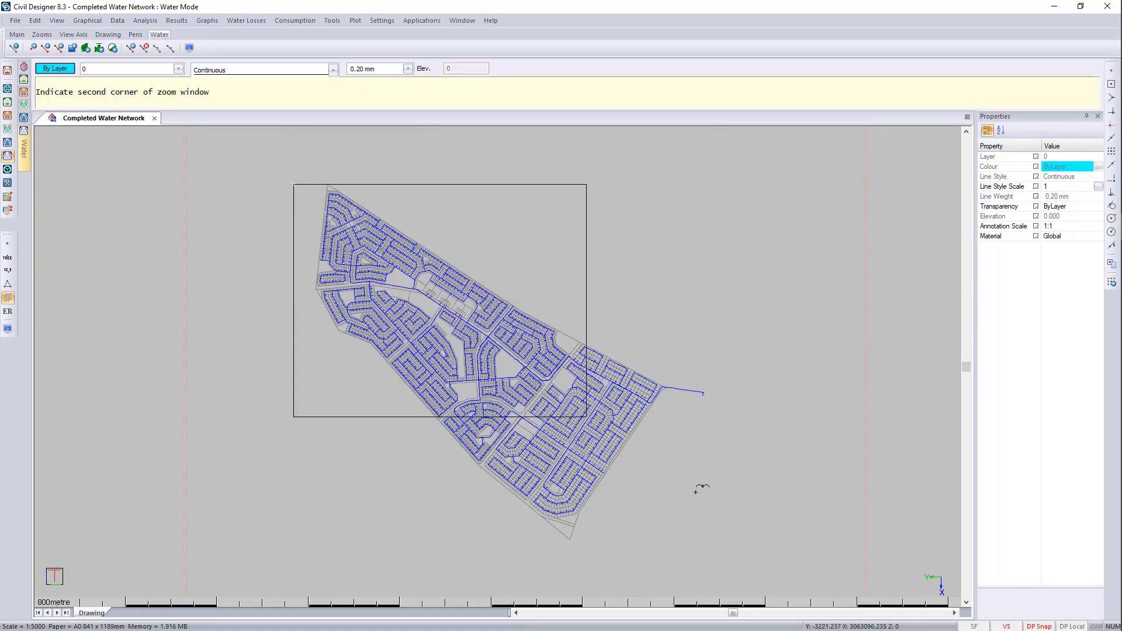
pyautogui.click(710, 525)
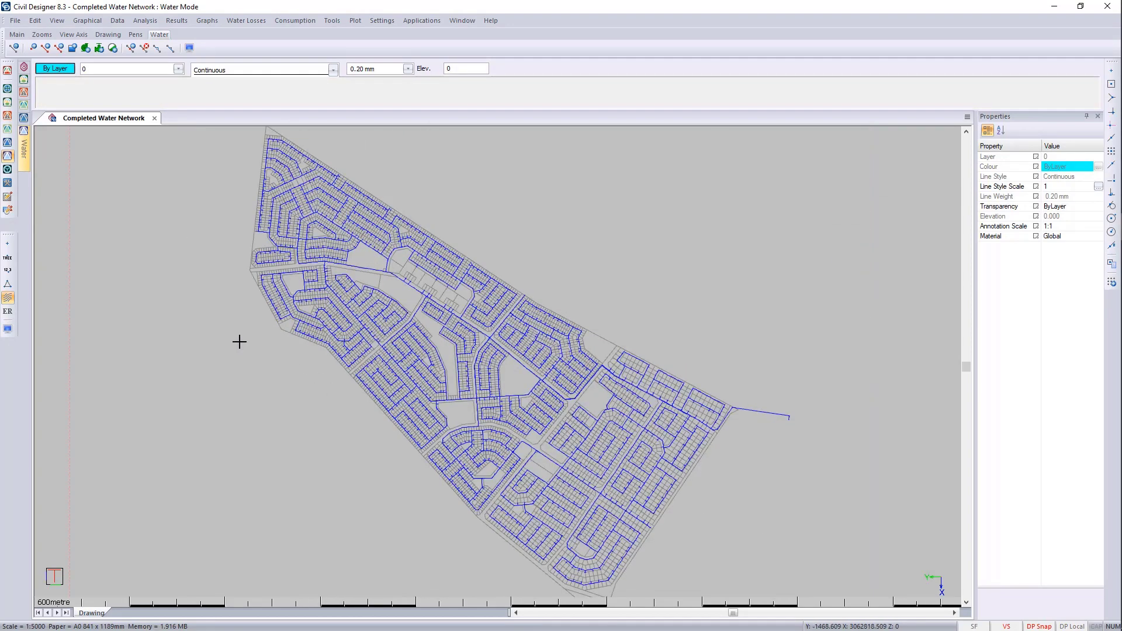
pyautogui.click(145, 20)
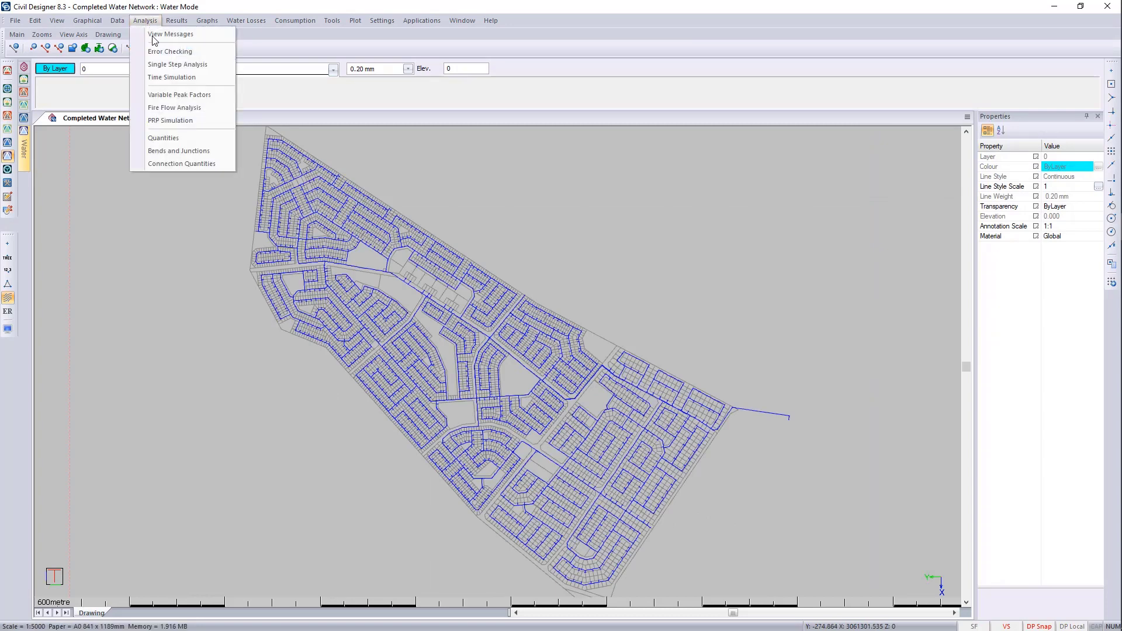
pyautogui.click(217, 166)
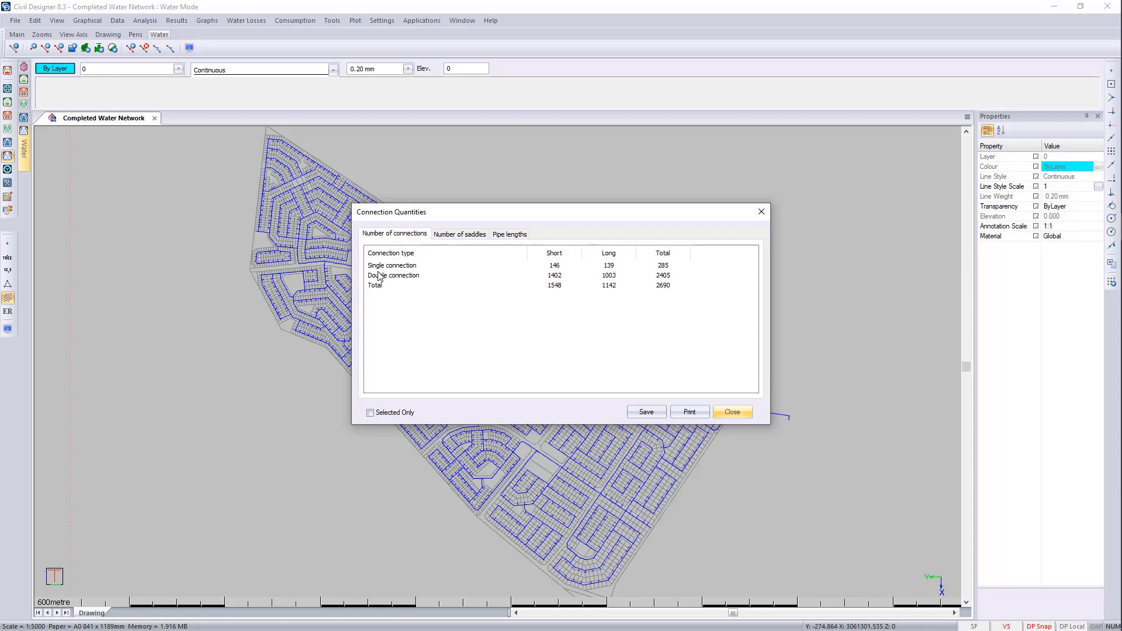
pyautogui.click(467, 236)
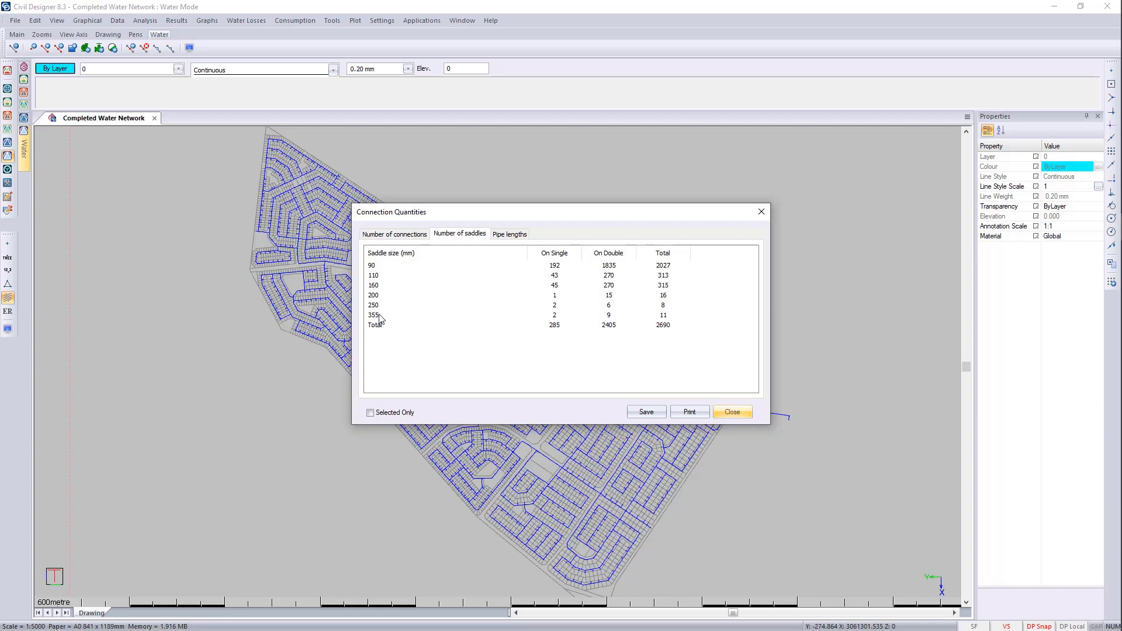
pyautogui.click(510, 239)
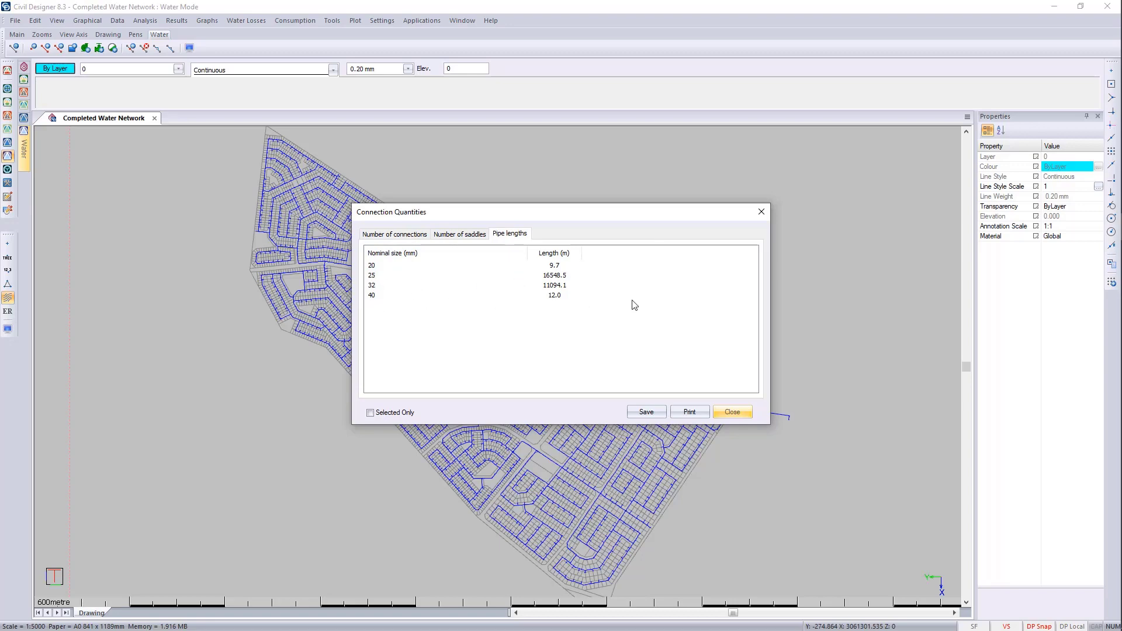
pyautogui.click(732, 413)
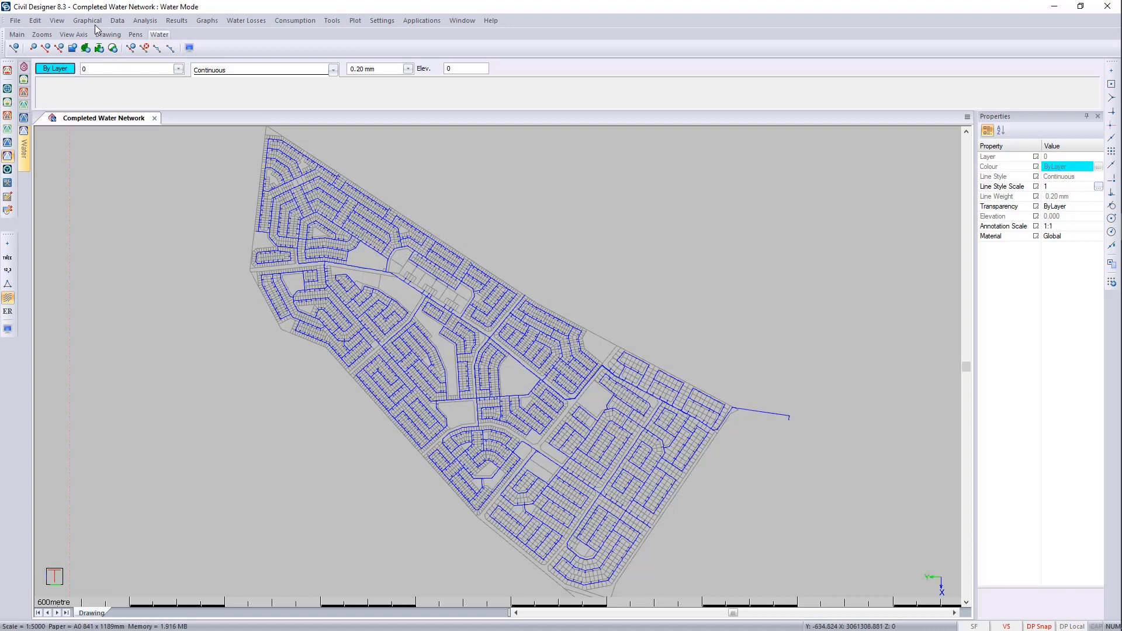
# Review the water network's general summary of element numbers and demands
pyautogui.click(118, 21)
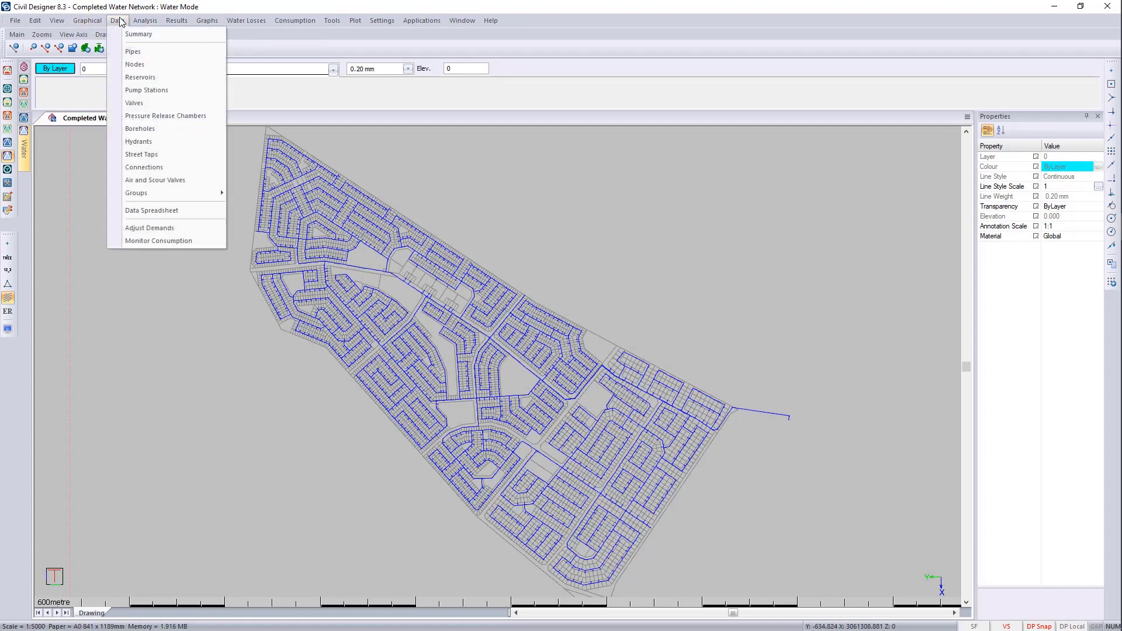
pyautogui.click(134, 35)
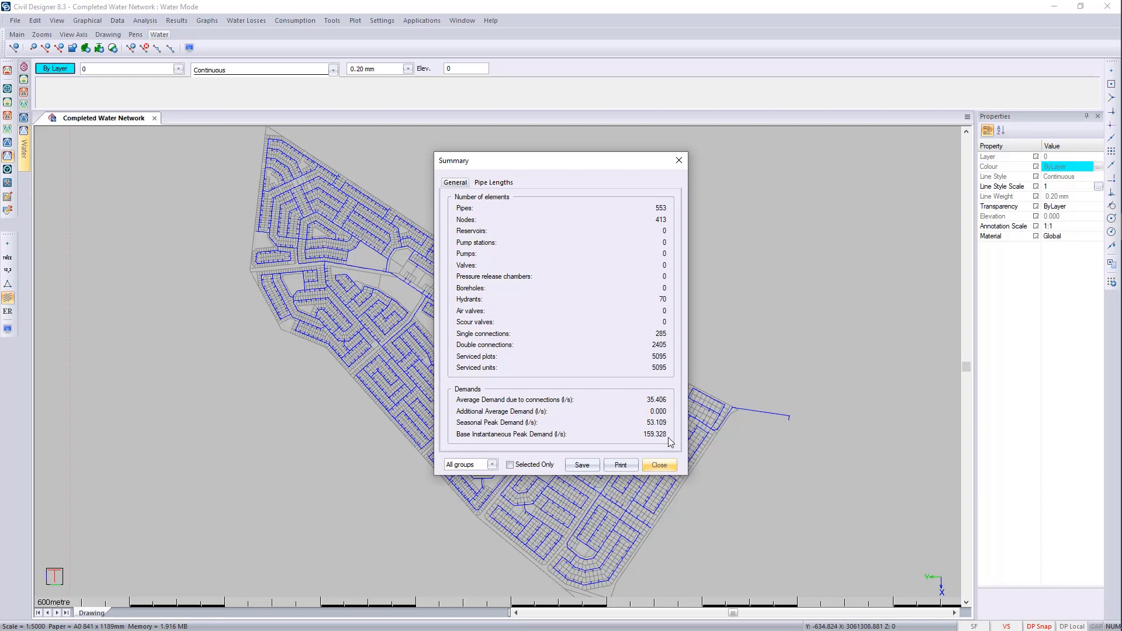
pyautogui.press('Escape')
# Inspect the data of a pipe junction node, checking its demand due to connections and its additional demand, without making changes
pyautogui.scroll(8, 564, 421)
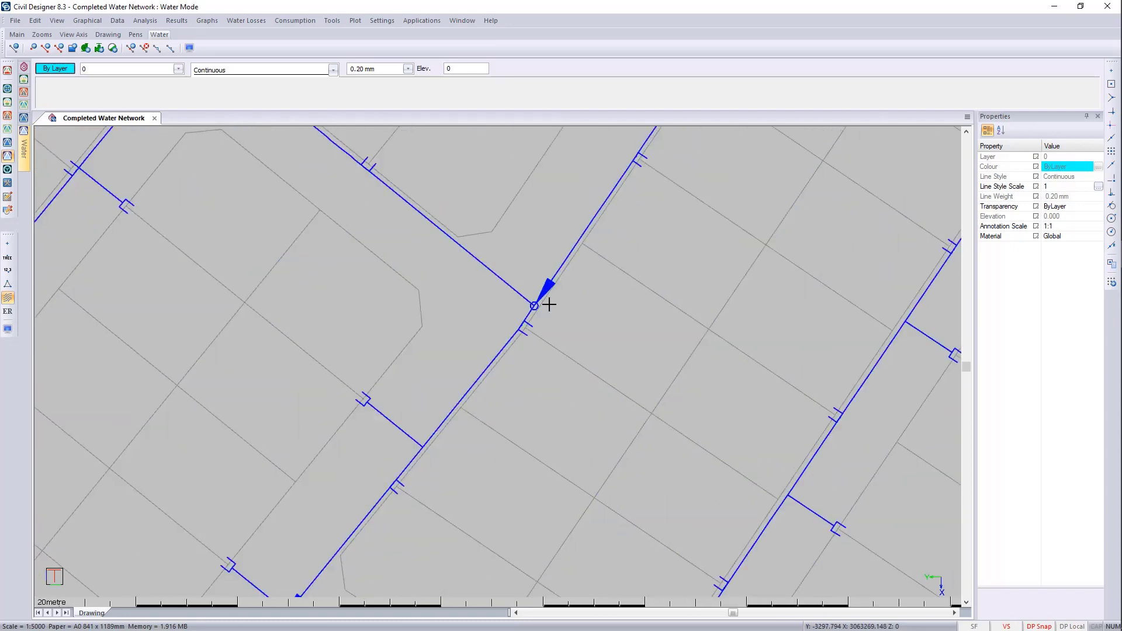
pyautogui.click(531, 305)
pyautogui.rightClick(534, 305)
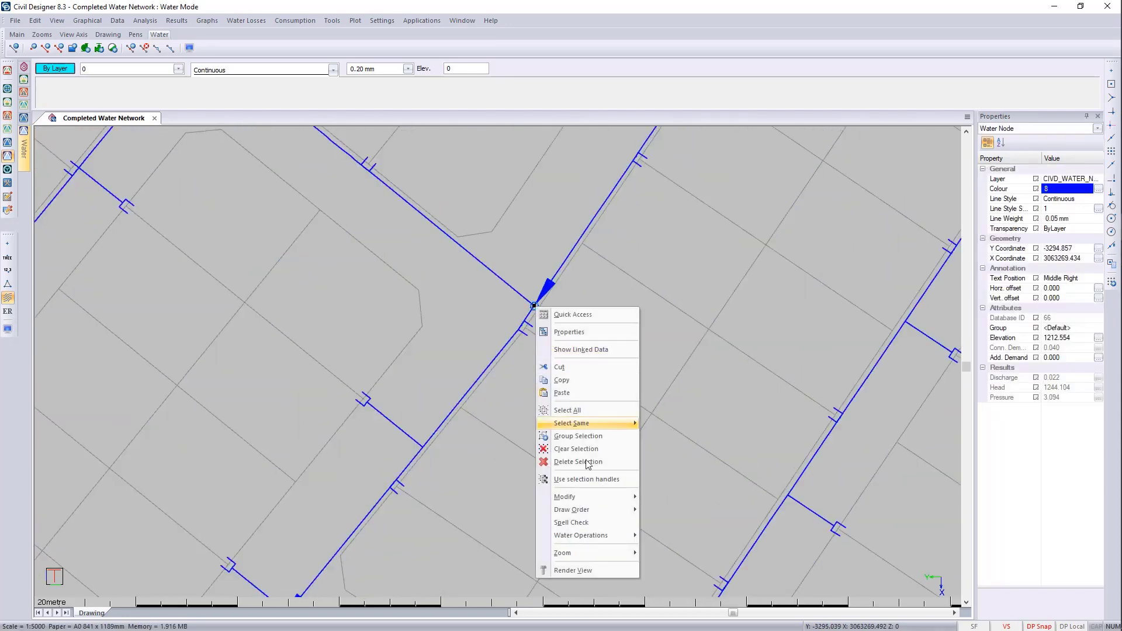
pyautogui.moveTo(619, 535)
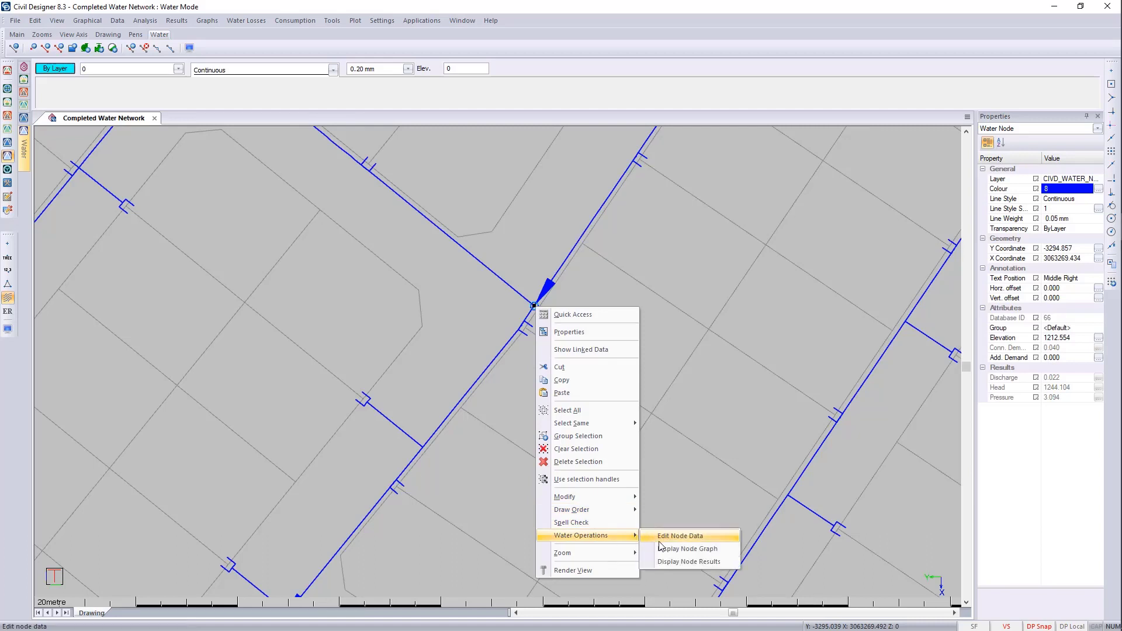
pyautogui.click(735, 543)
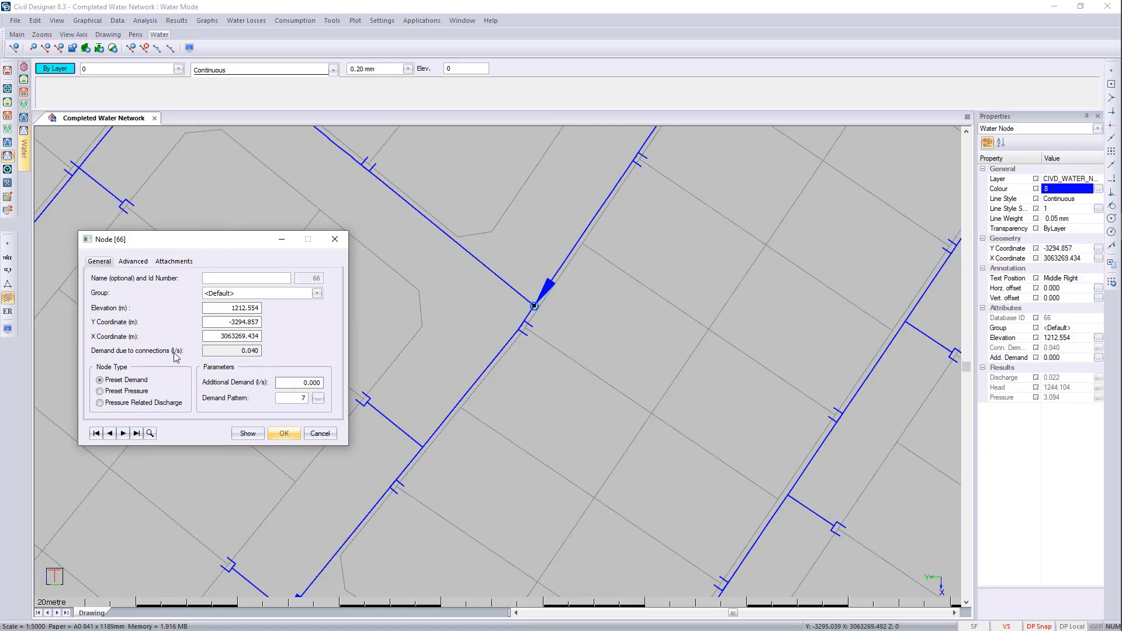
pyautogui.doubleClick(243, 350)
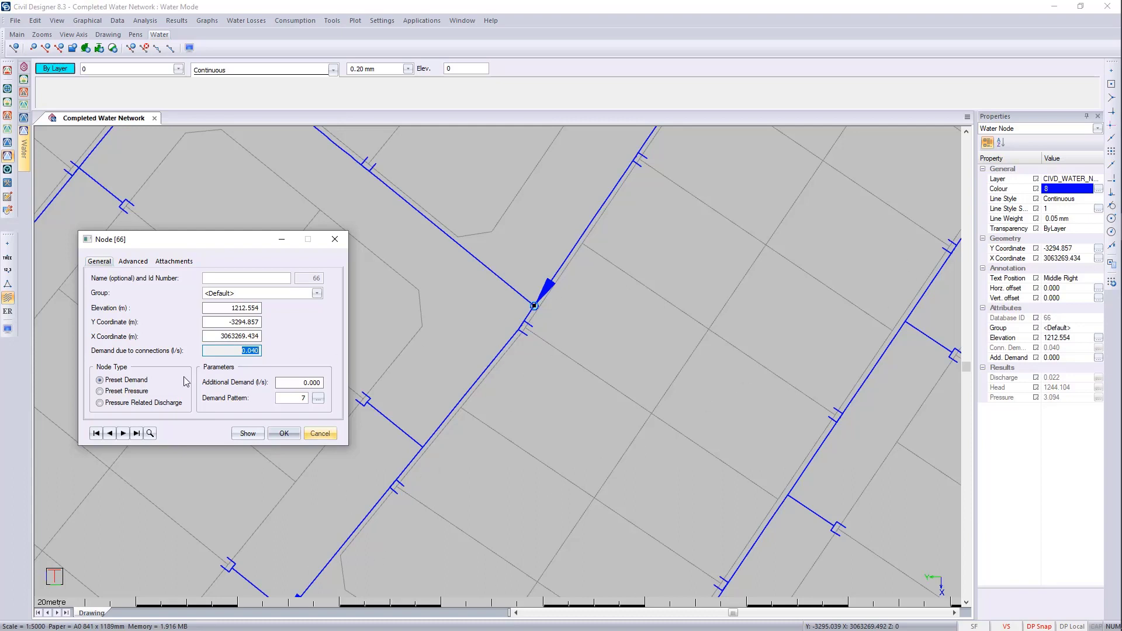
pyautogui.click(208, 350)
pyautogui.moveTo(283, 383); pyautogui.dragTo(383, 382)
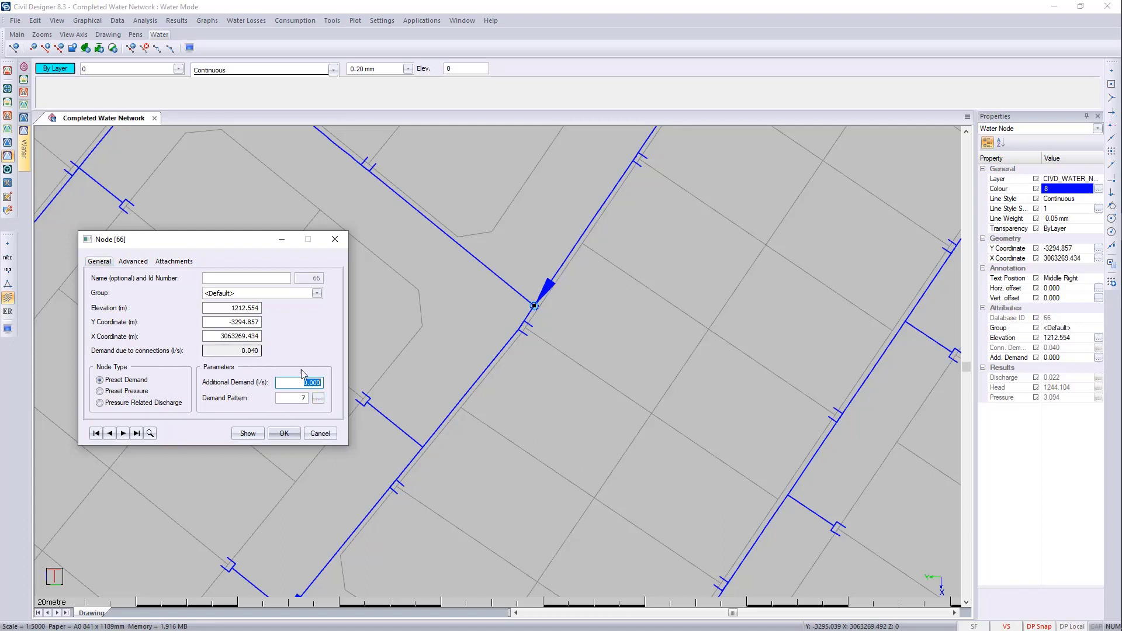
pyautogui.click(321, 434)
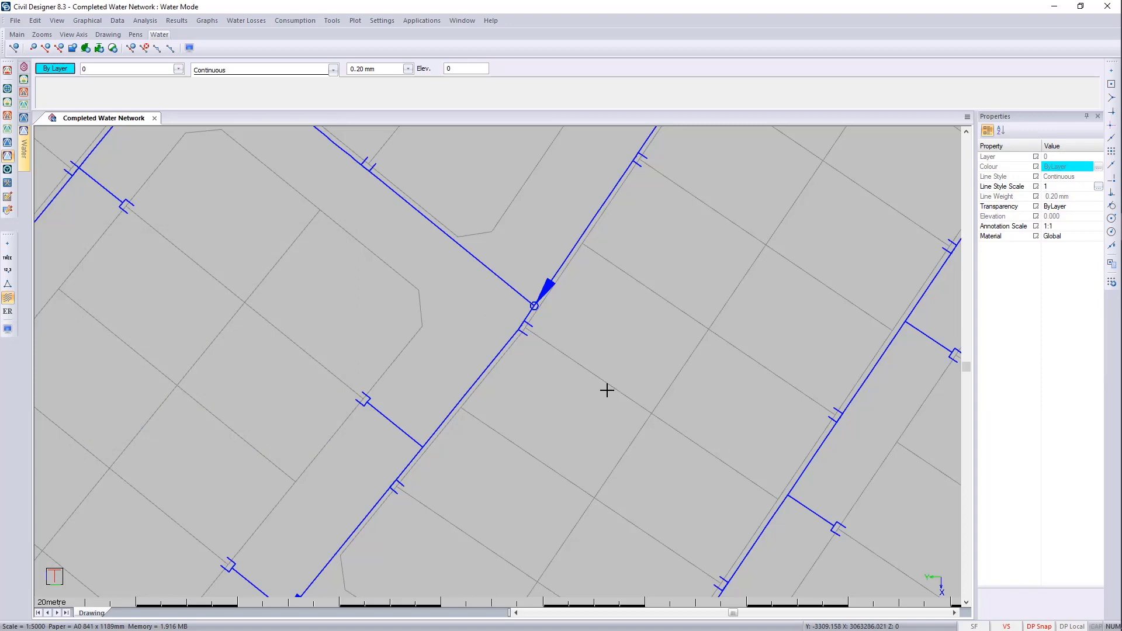
# Open the node data of the end node on the supply pipe outside the township
pyautogui.hotkey('ctrl', 'e')
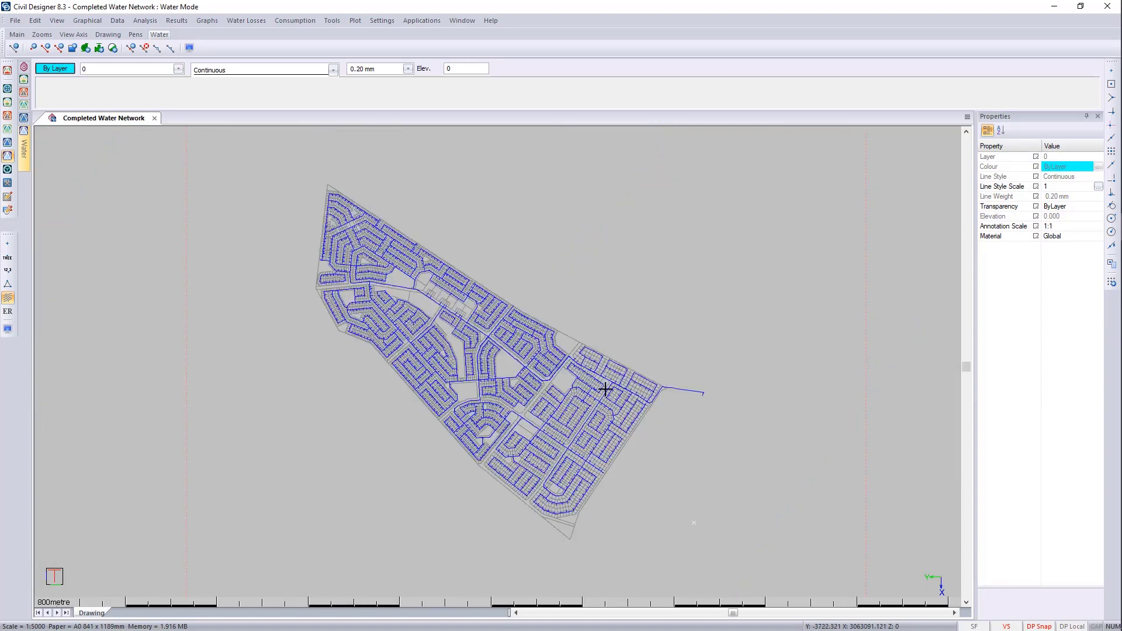
pyautogui.scroll(15, 706, 391)
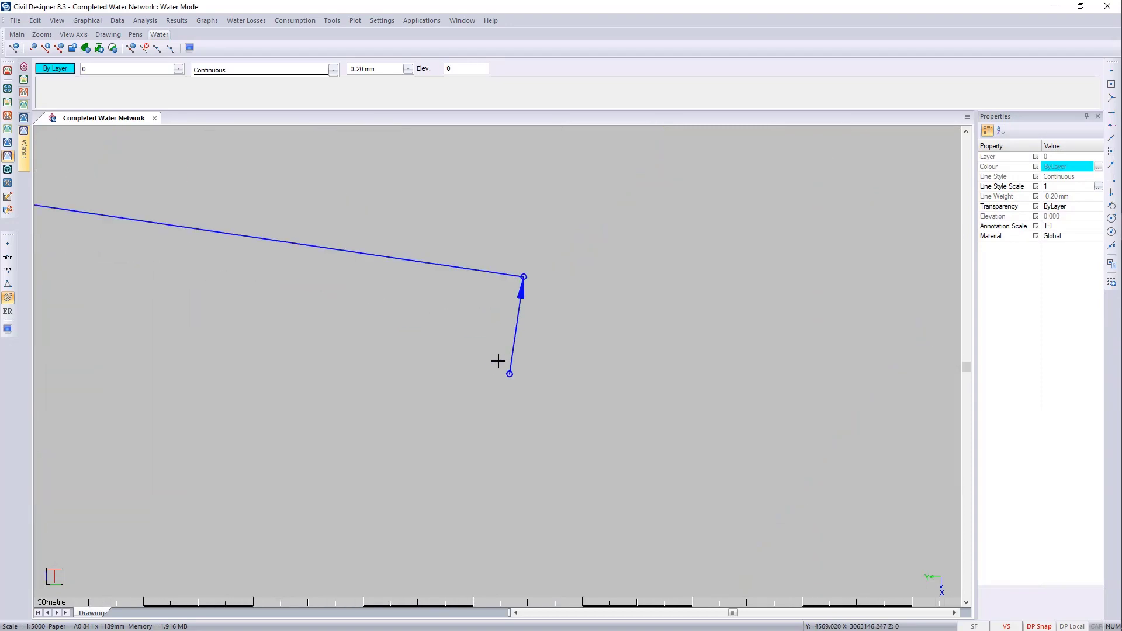
pyautogui.moveTo(423, 363); pyautogui.dragTo(554, 494)
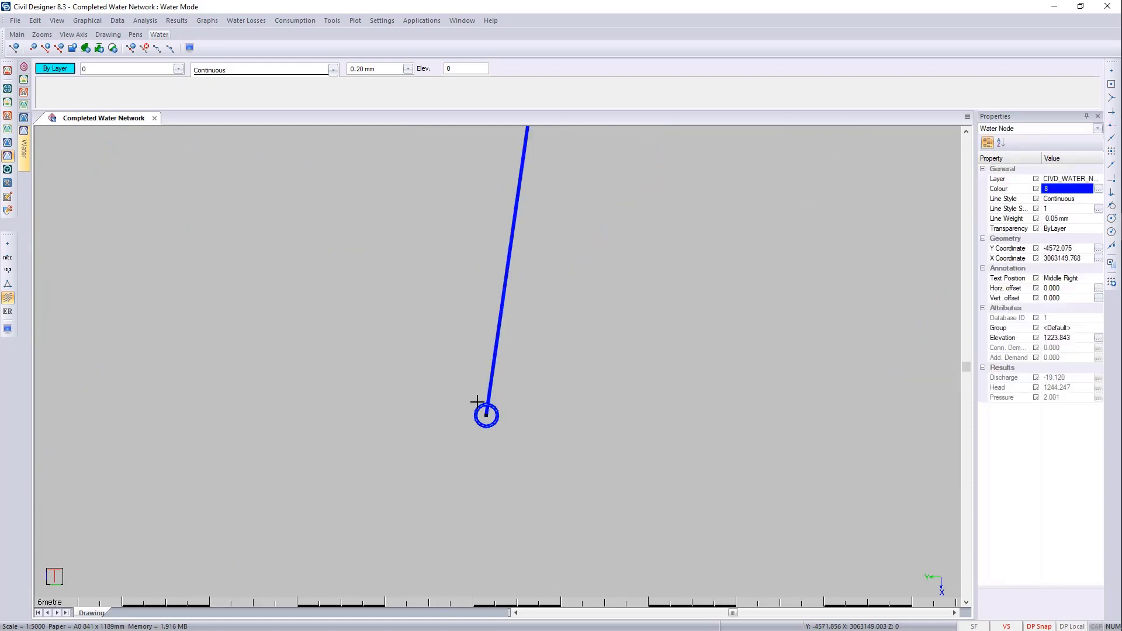
pyautogui.rightClick(512, 416)
pyautogui.moveTo(584, 373)
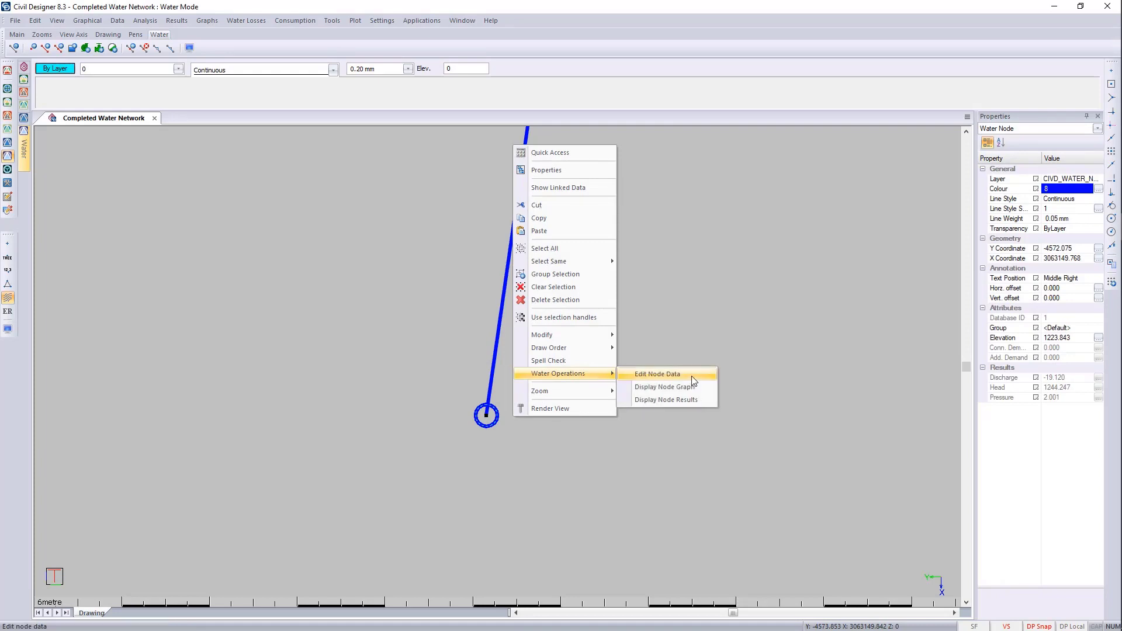
pyautogui.click(672, 375)
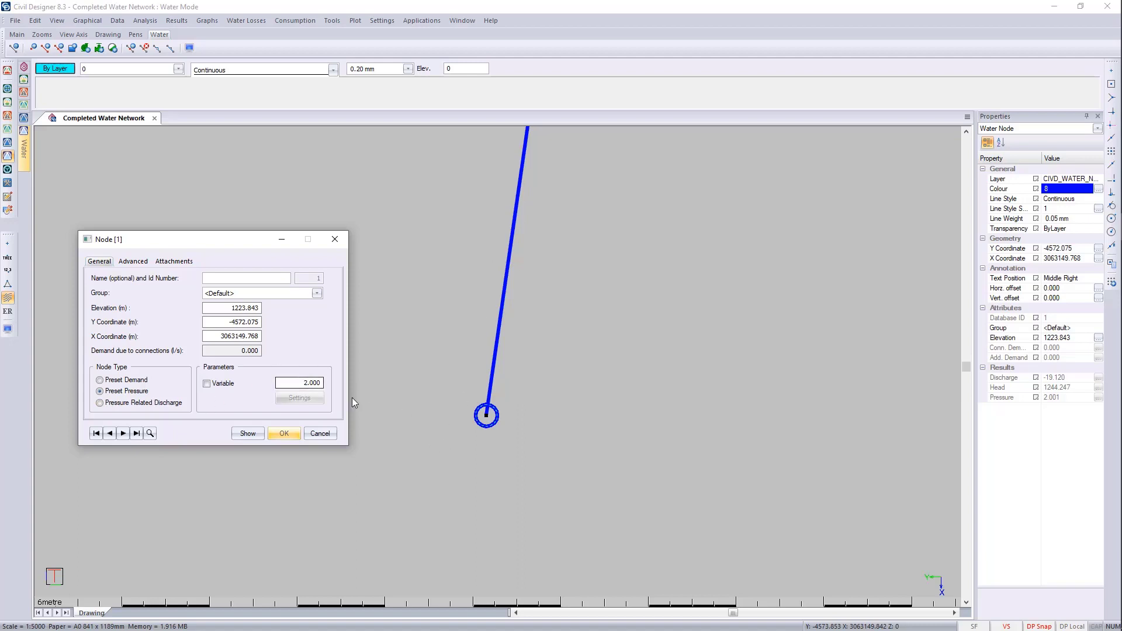
# Change the supply node to Preset Demand with an additional demand of -20 l/s, and inspect the Village demand pattern
pyautogui.click(132, 380)
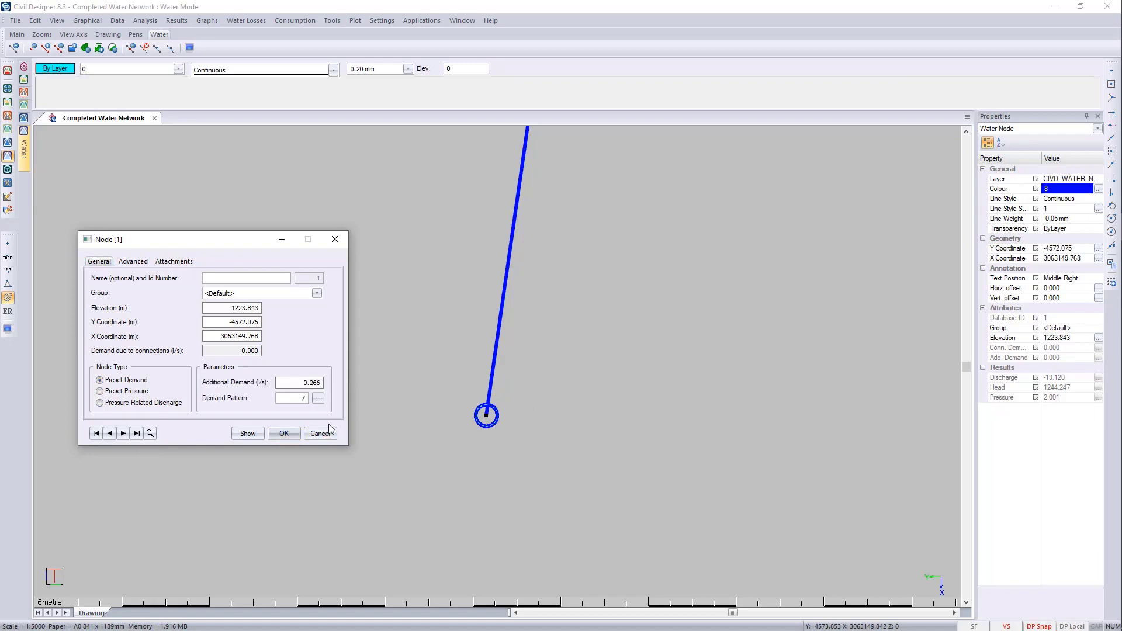
pyautogui.doubleClick(314, 383)
pyautogui.press('BackSpace')
pyautogui.click(318, 398)
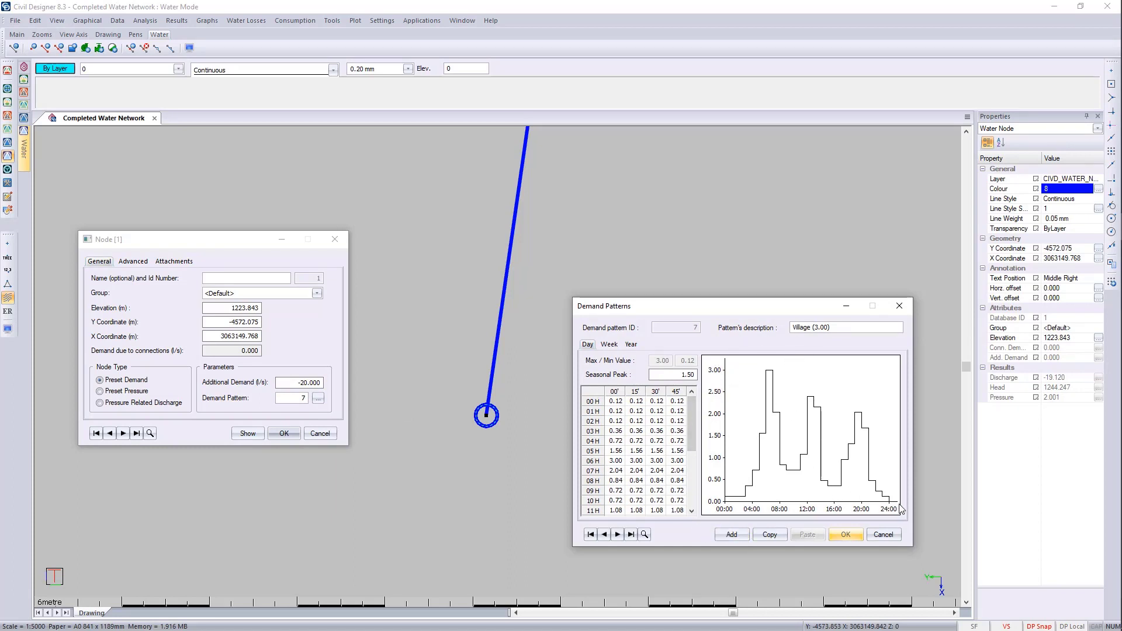
pyautogui.click(846, 535)
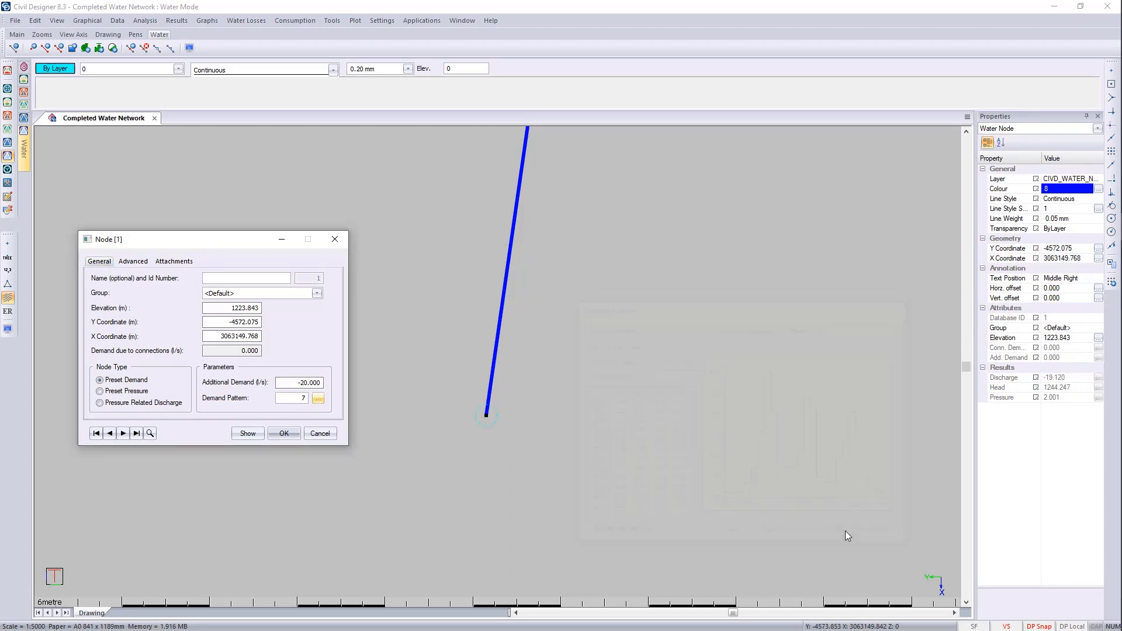
pyautogui.click(318, 399)
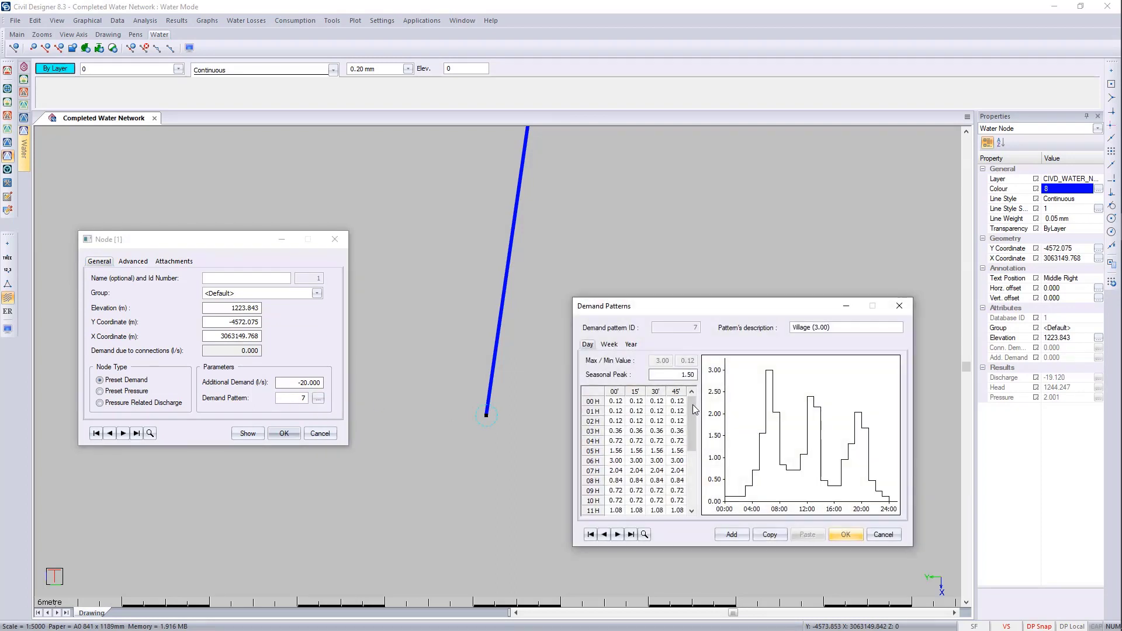
pyautogui.click(884, 535)
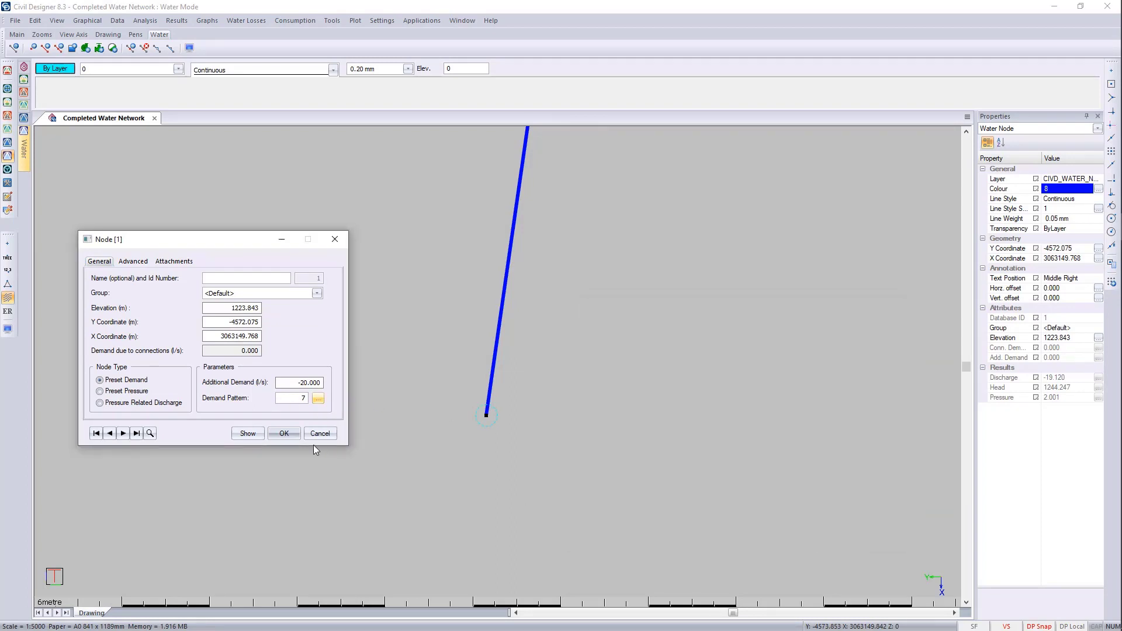
# Try demand pattern 1 (Uniform) on the supply node, and discard all of the node's edits
pyautogui.click(319, 398)
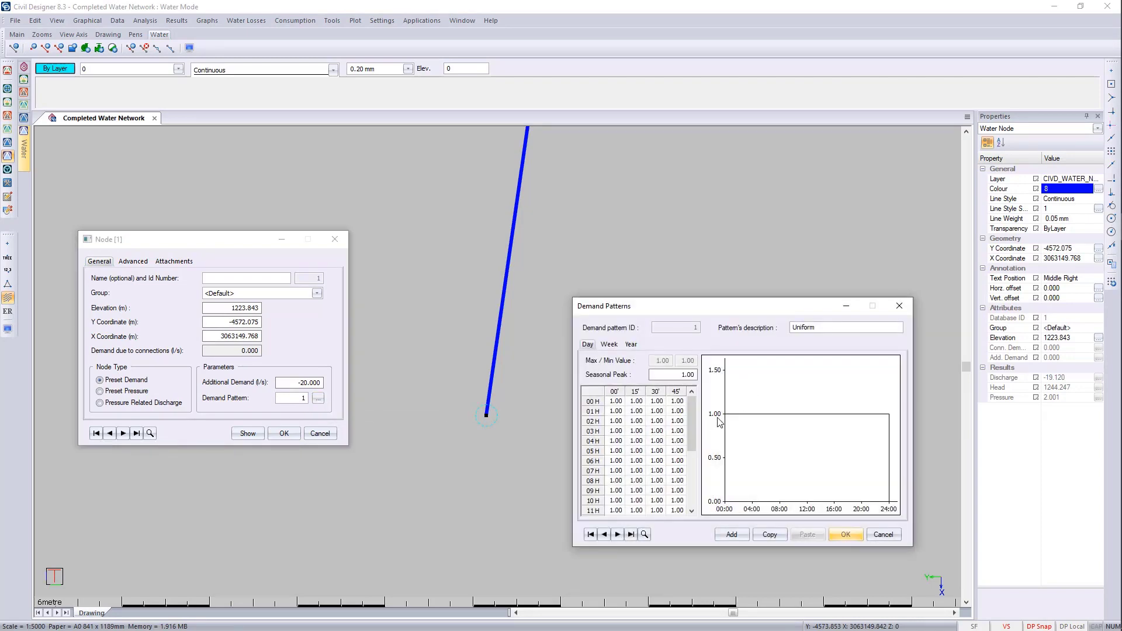
pyautogui.click(846, 534)
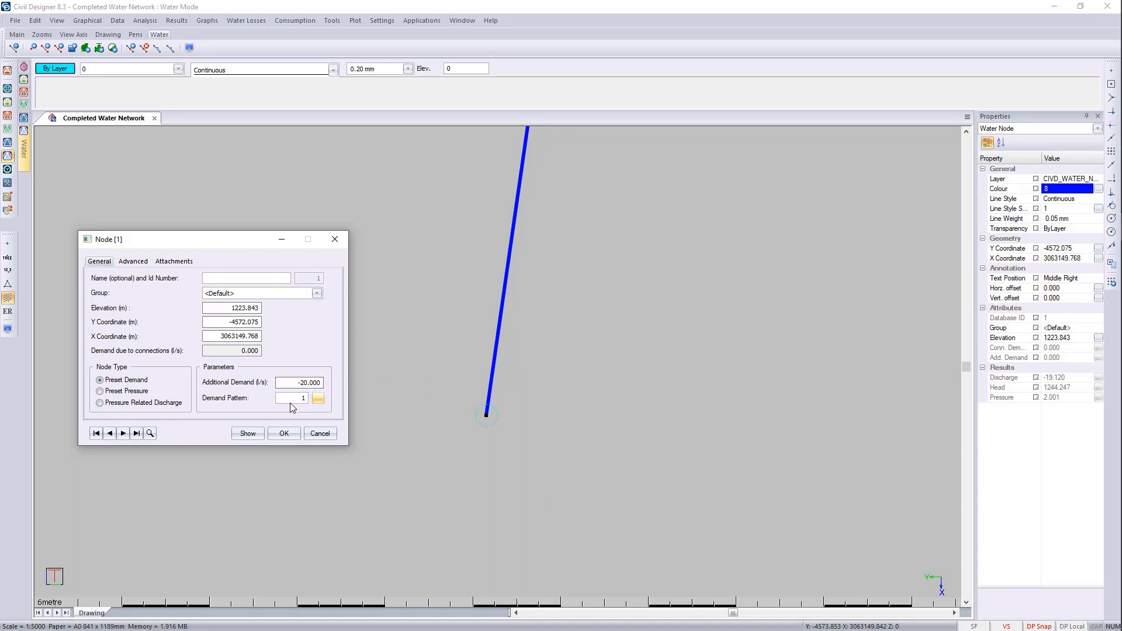
pyautogui.click(318, 398)
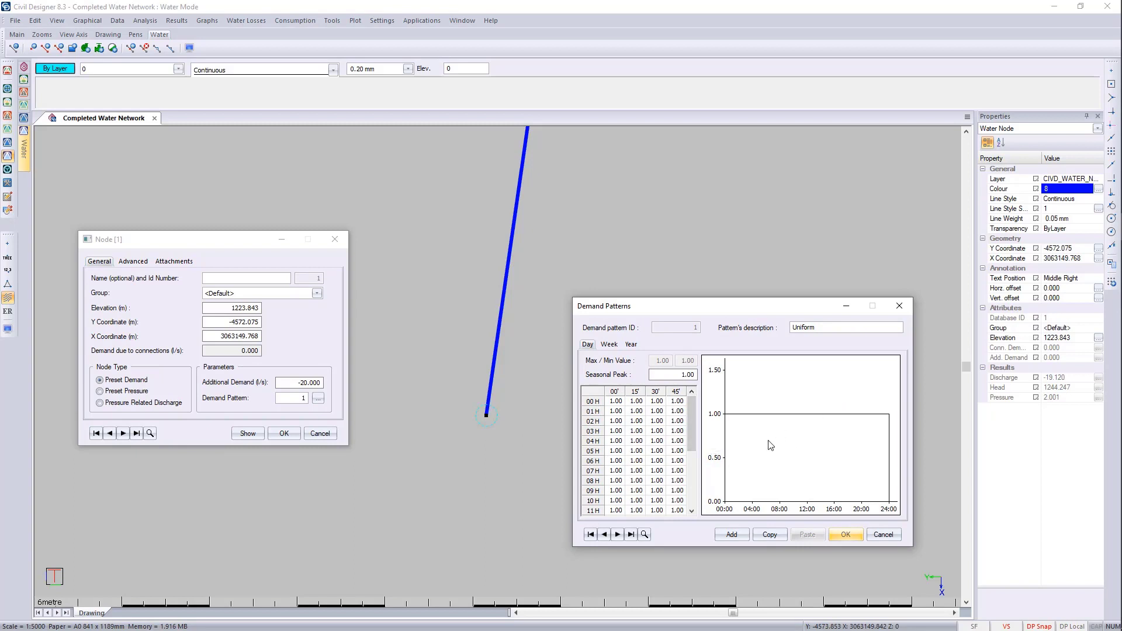
pyautogui.click(883, 534)
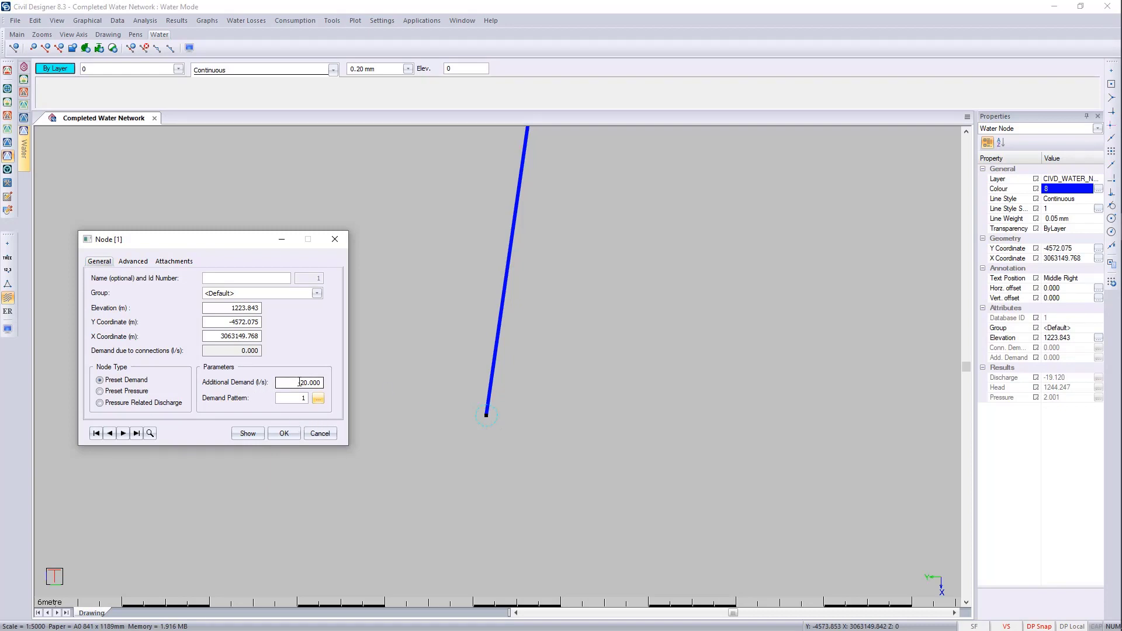
pyautogui.click(325, 438)
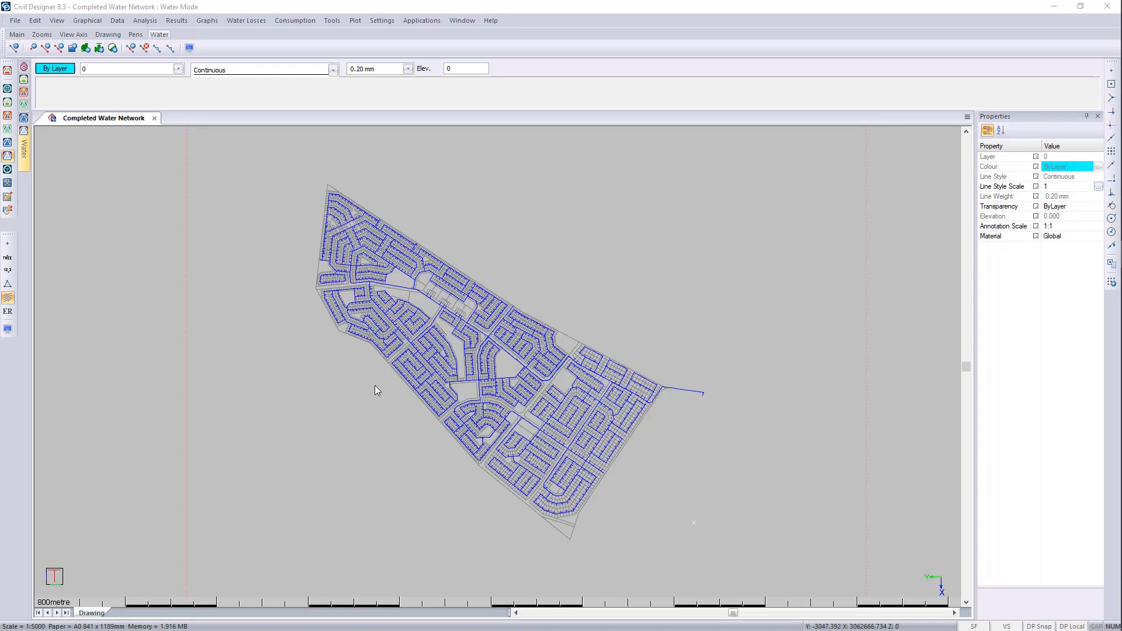
# Close the Completed Water Network drawing without saving its water data
pyautogui.click(155, 119)
pyautogui.click(572, 346)
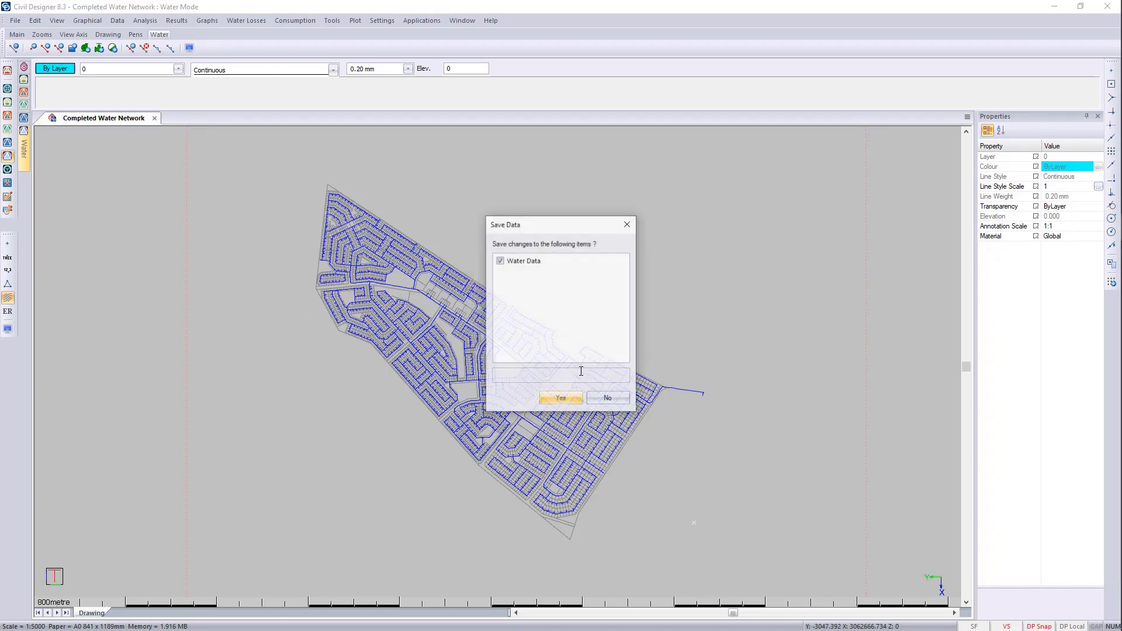
pyautogui.click(605, 396)
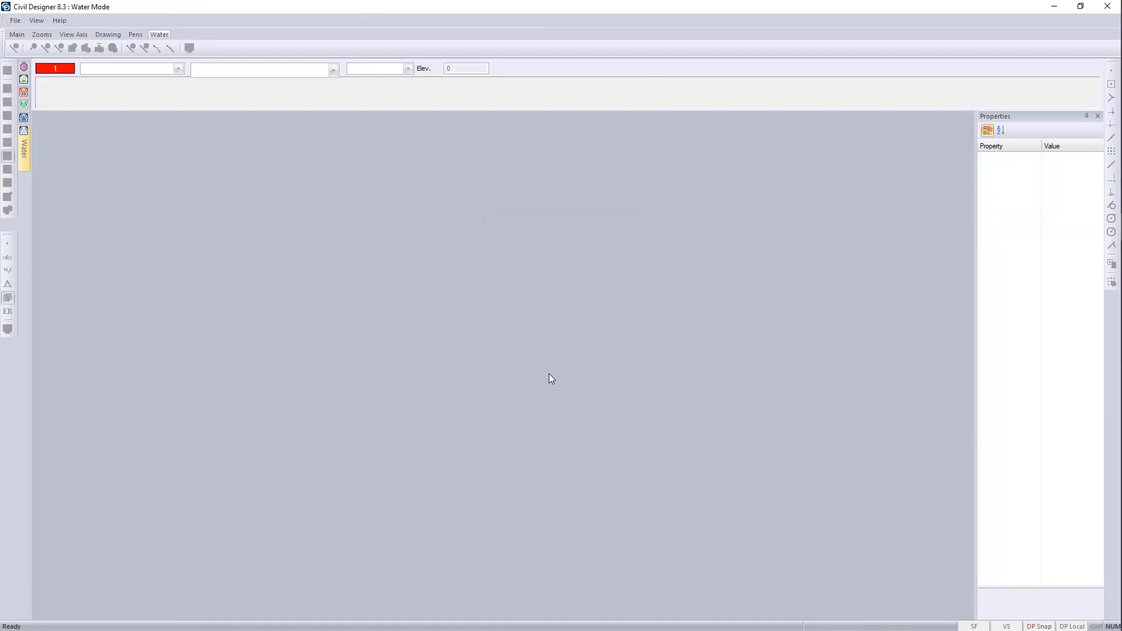
# Open the drawing Tutor Strings CD80 from the Test folder
pyautogui.click(16, 21)
pyautogui.click(130, 123)
pyautogui.click(377, 239)
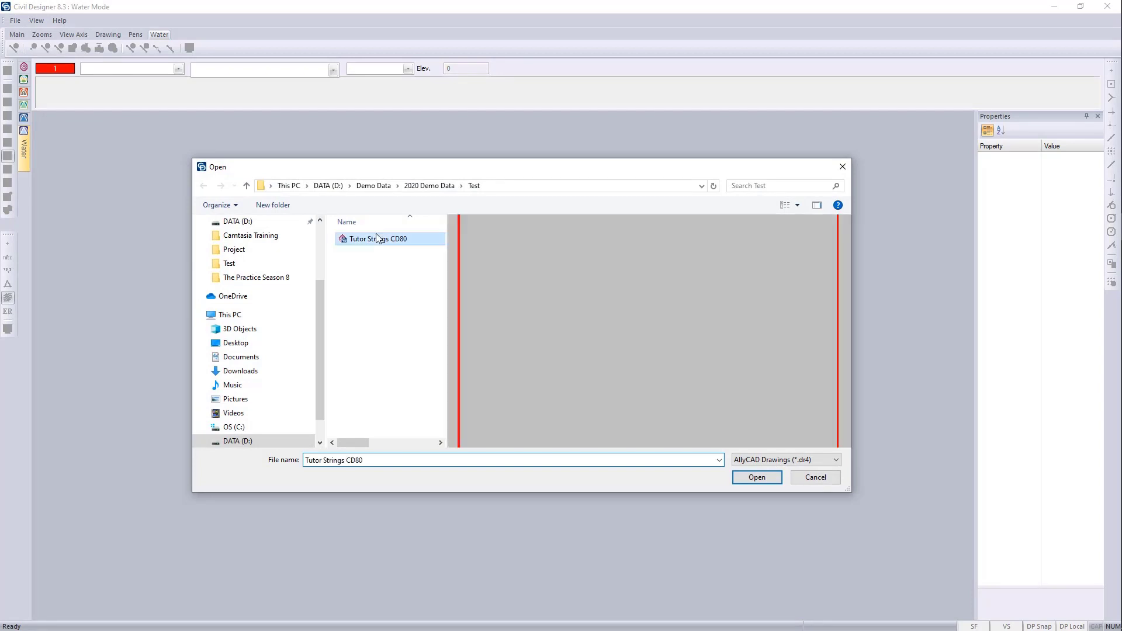
pyautogui.click(756, 481)
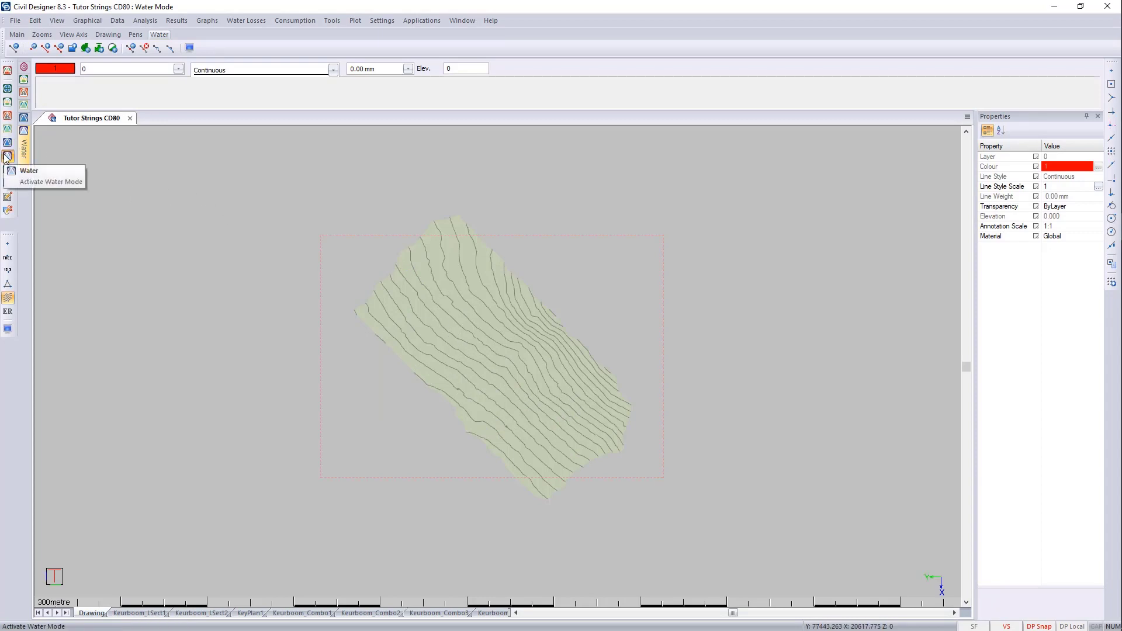
# Create the water data file Demo3.wdf in the Test folder and attach it to the project settings
pyautogui.click(15, 21)
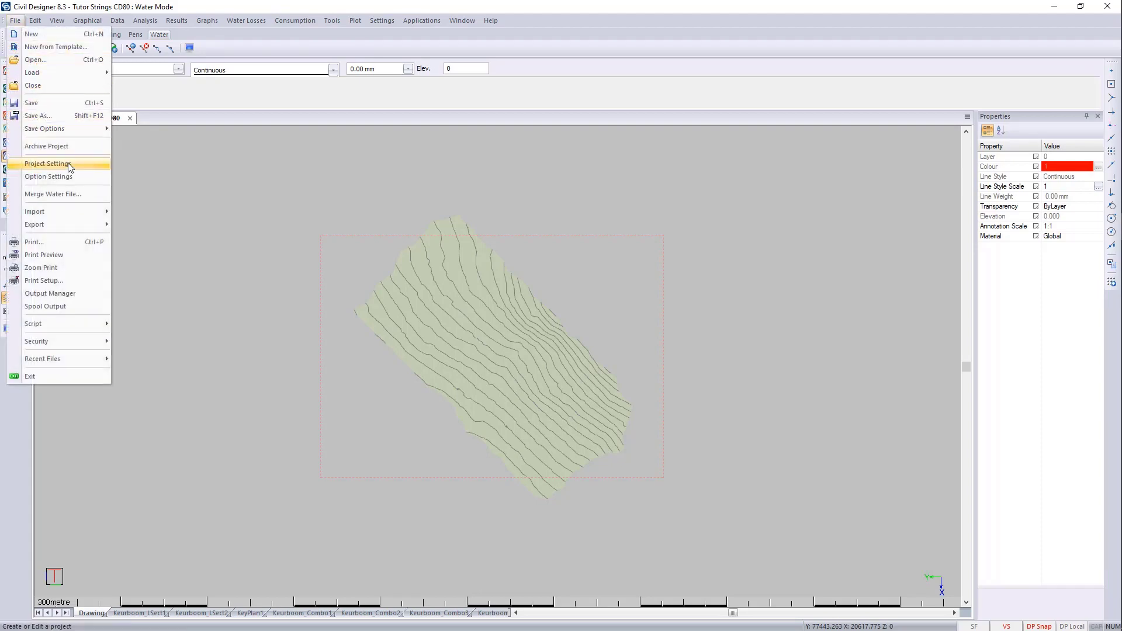
pyautogui.click(166, 215)
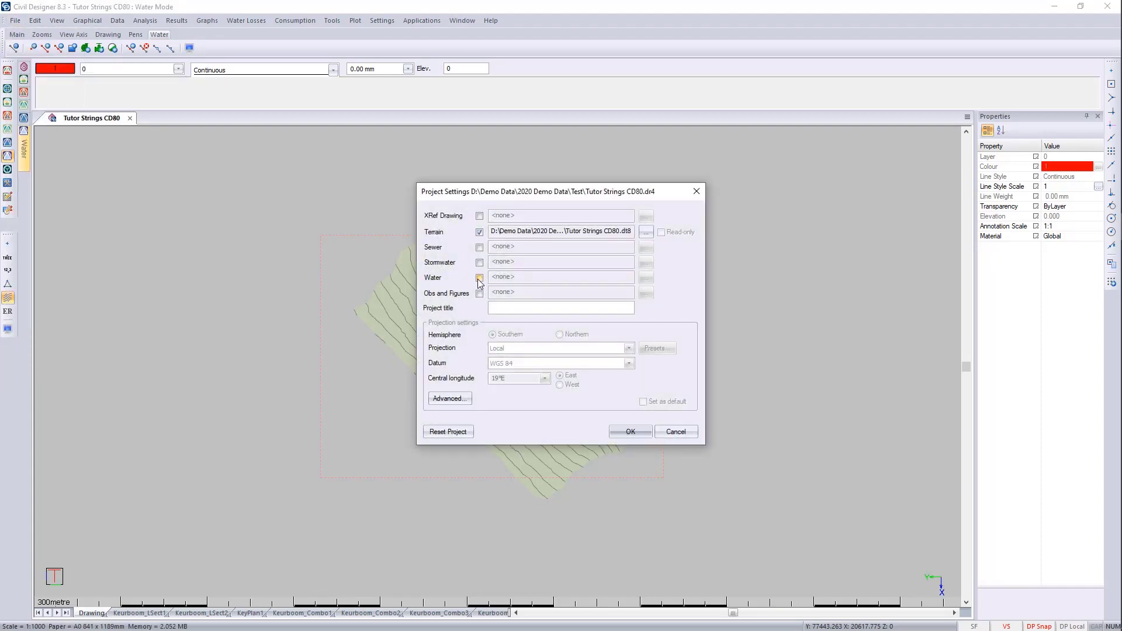
pyautogui.click(480, 279)
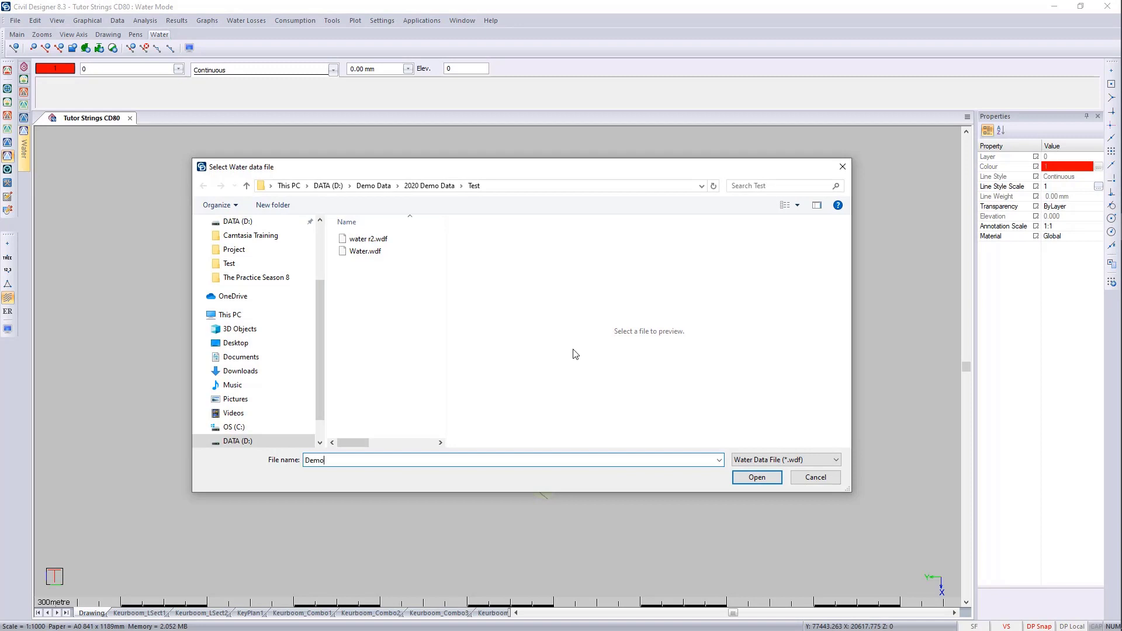
pyautogui.click(757, 477)
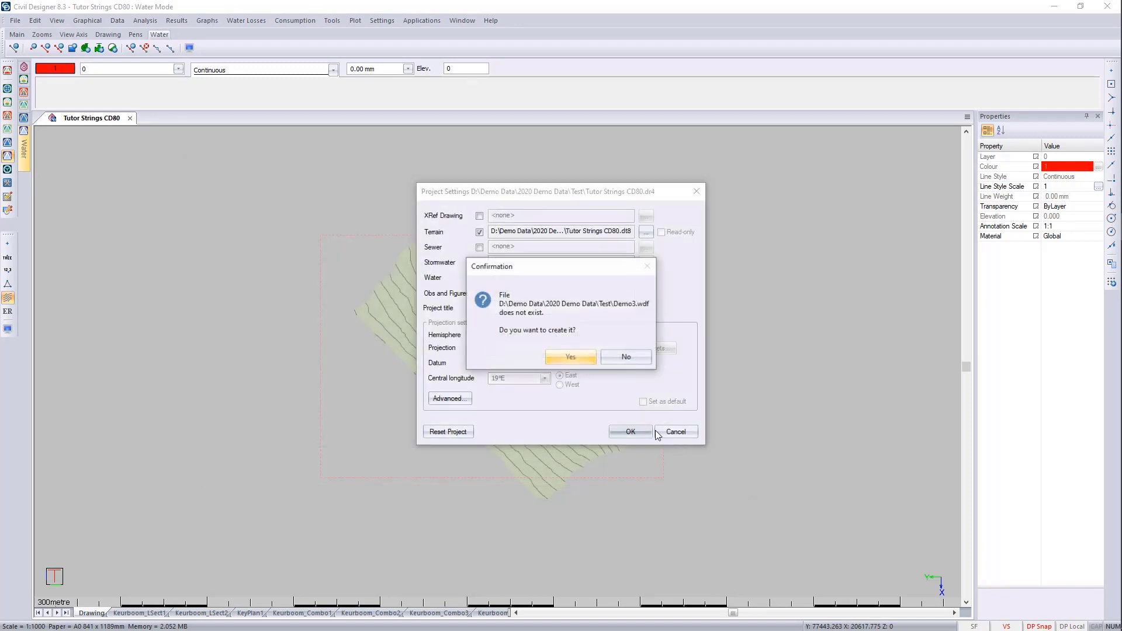
pyautogui.click(575, 356)
pyautogui.click(630, 432)
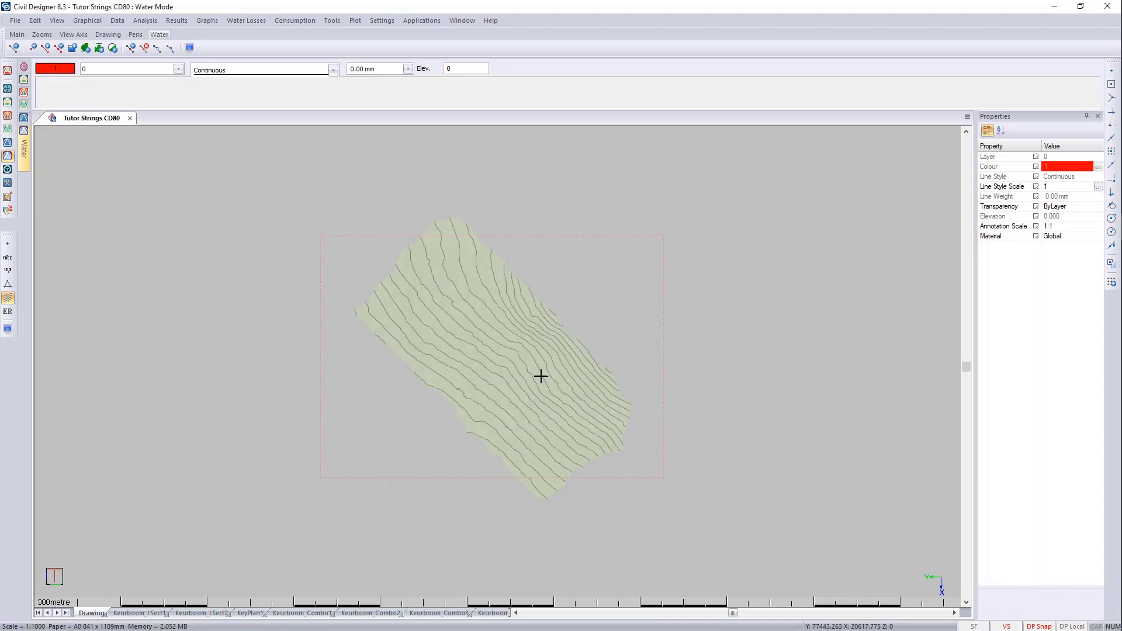
# Draw one reservoir on the terrain contours, a short distance inside the terrain's right-hand edge
pyautogui.scroll(3, 538, 384)
pyautogui.moveTo(433, 360); pyautogui.dragTo(472, 357, button='middle')
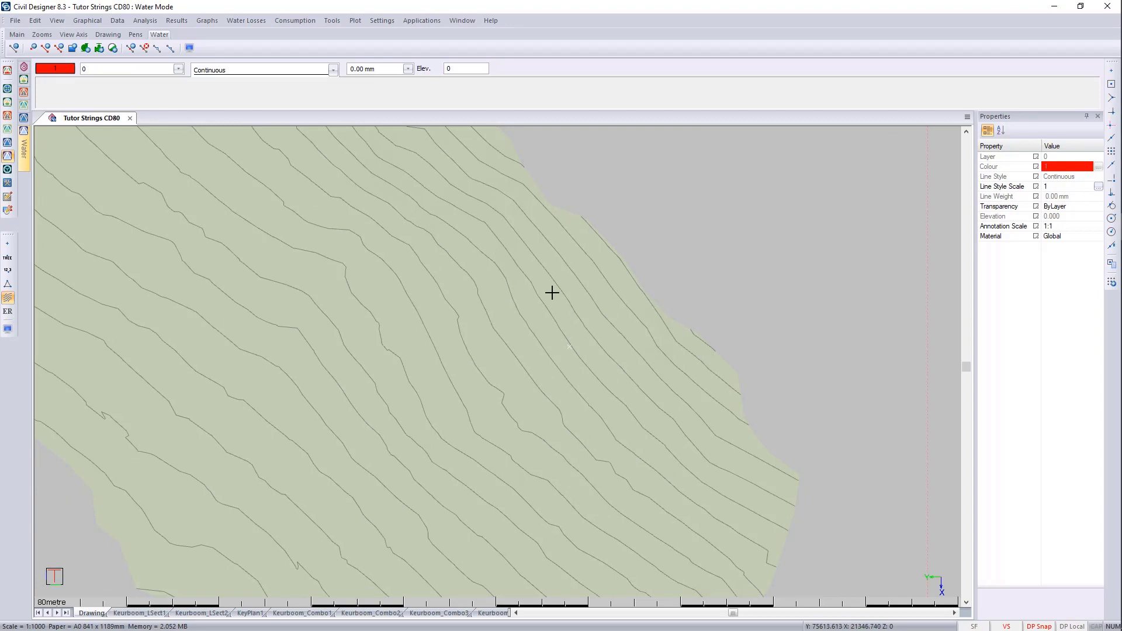
pyautogui.click(87, 20)
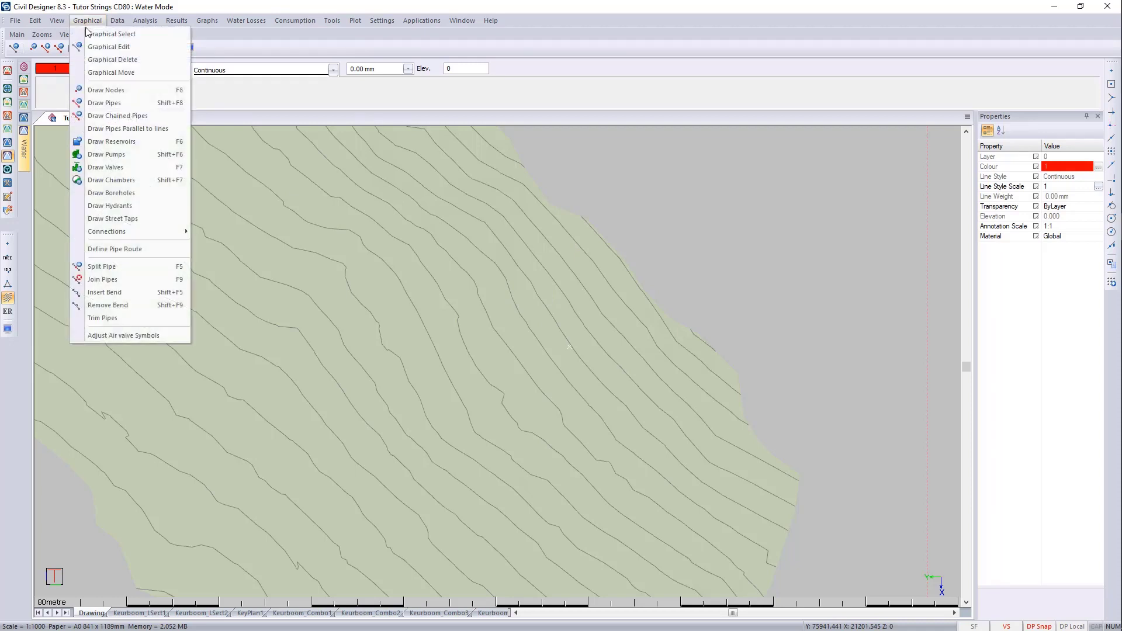
pyautogui.click(111, 142)
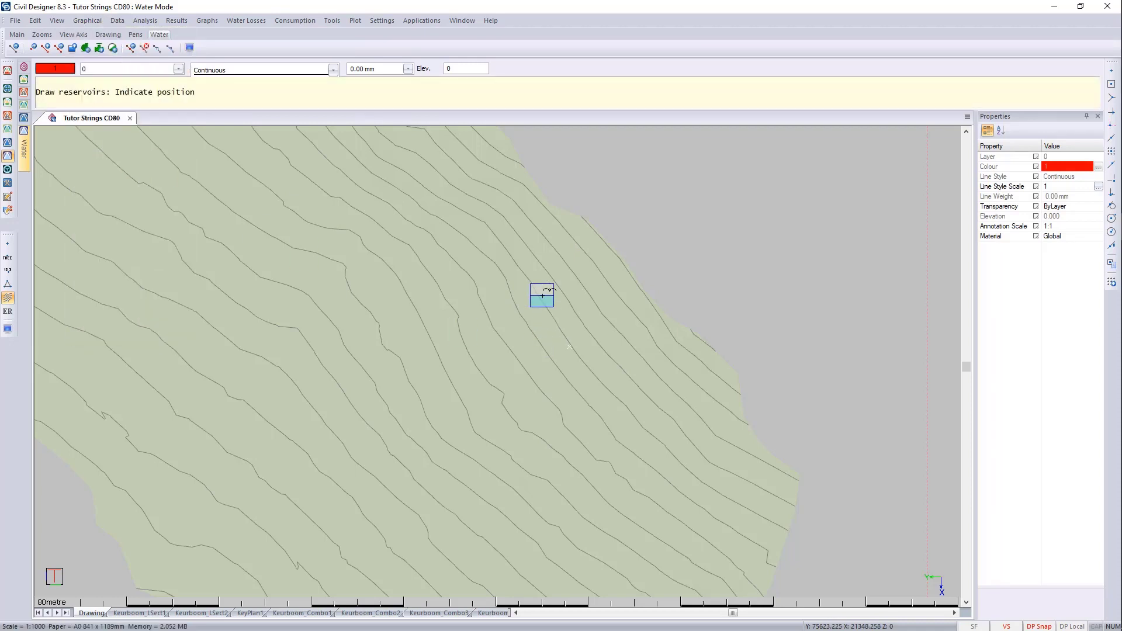
pyautogui.press('Escape')
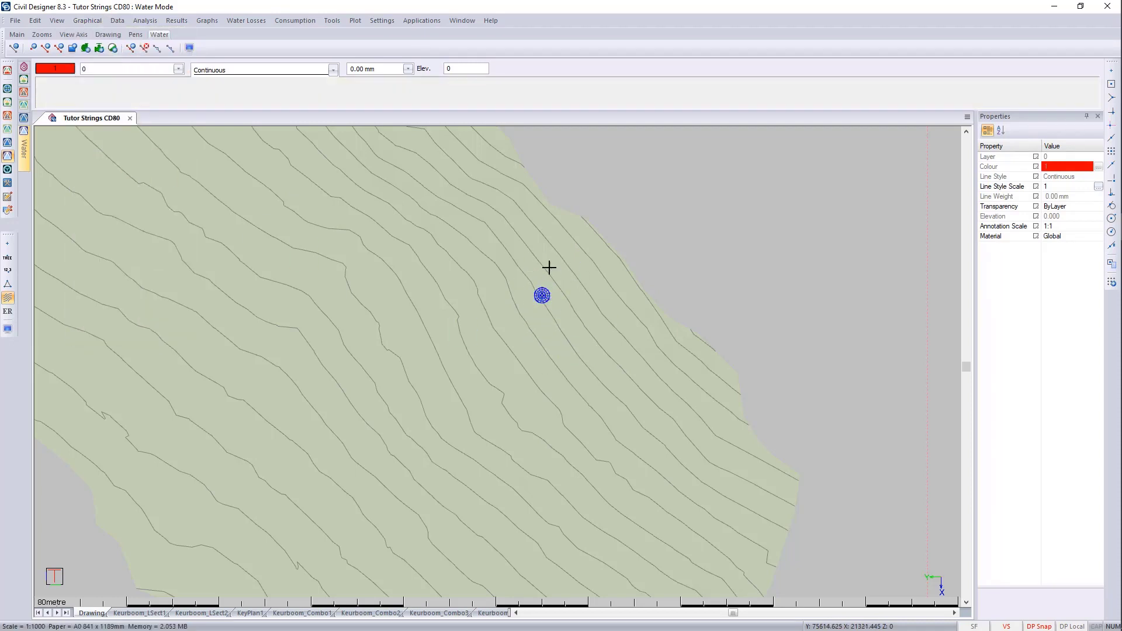
# Examine the new reservoir on the terrain in the 3D Render View, and return to plan view
pyautogui.scroll(3, 545, 289)
pyautogui.rightClick(497, 357)
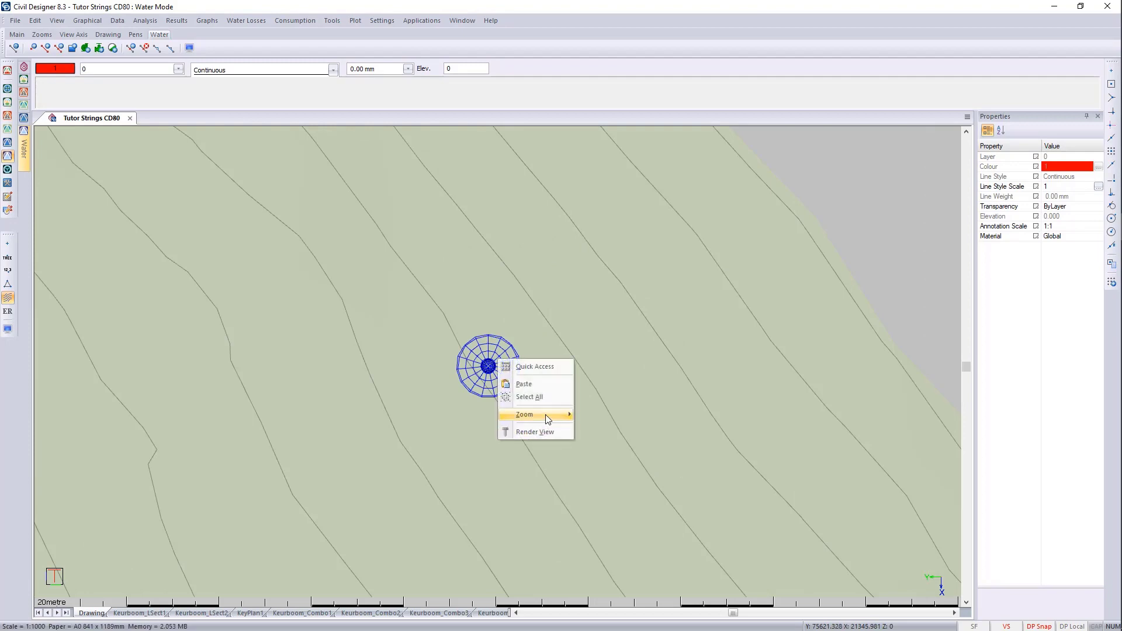
pyautogui.click(547, 430)
pyautogui.moveTo(579, 221); pyautogui.dragTo(521, 371)
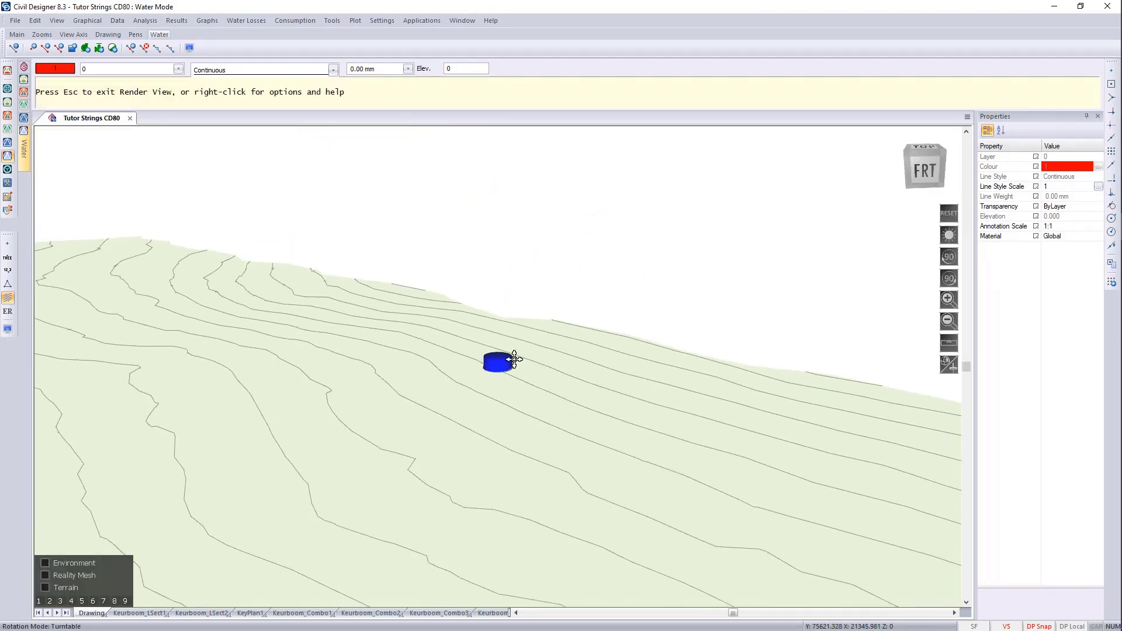
pyautogui.scroll(3, 509, 372)
pyautogui.scroll(2, 410, 295)
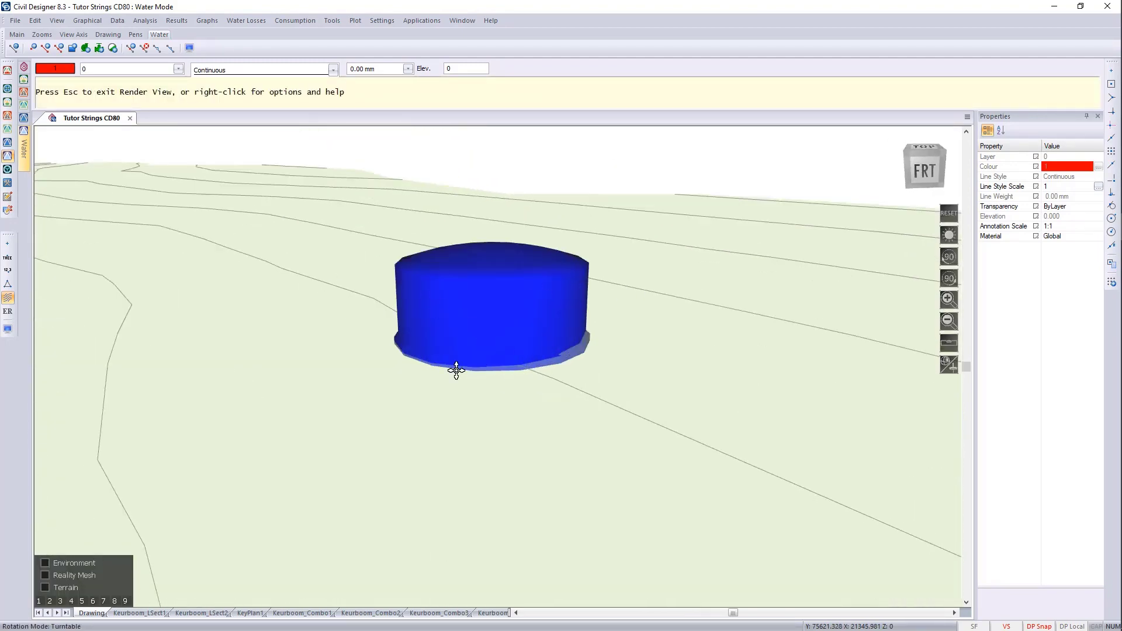
pyautogui.press('Escape')
pyautogui.click(540, 348)
pyautogui.scroll(-5, 493, 358)
pyautogui.scroll(2, 491, 356)
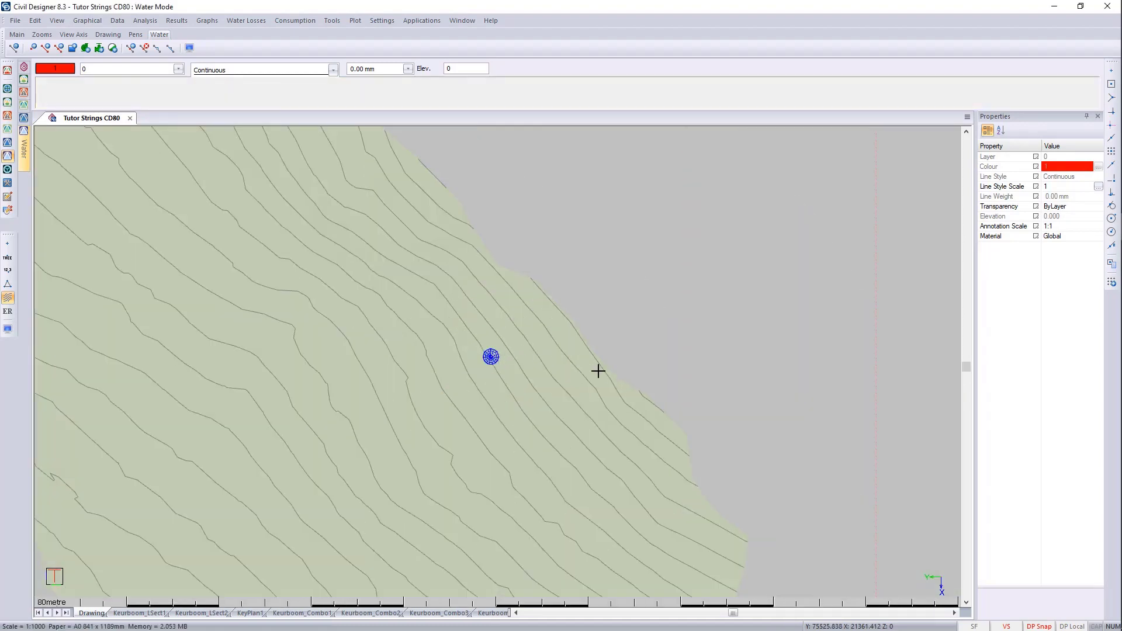
# Try to draw one continuous pipe from the terrain's right-hand edge through the reservoir to a point left of it
pyautogui.click(87, 20)
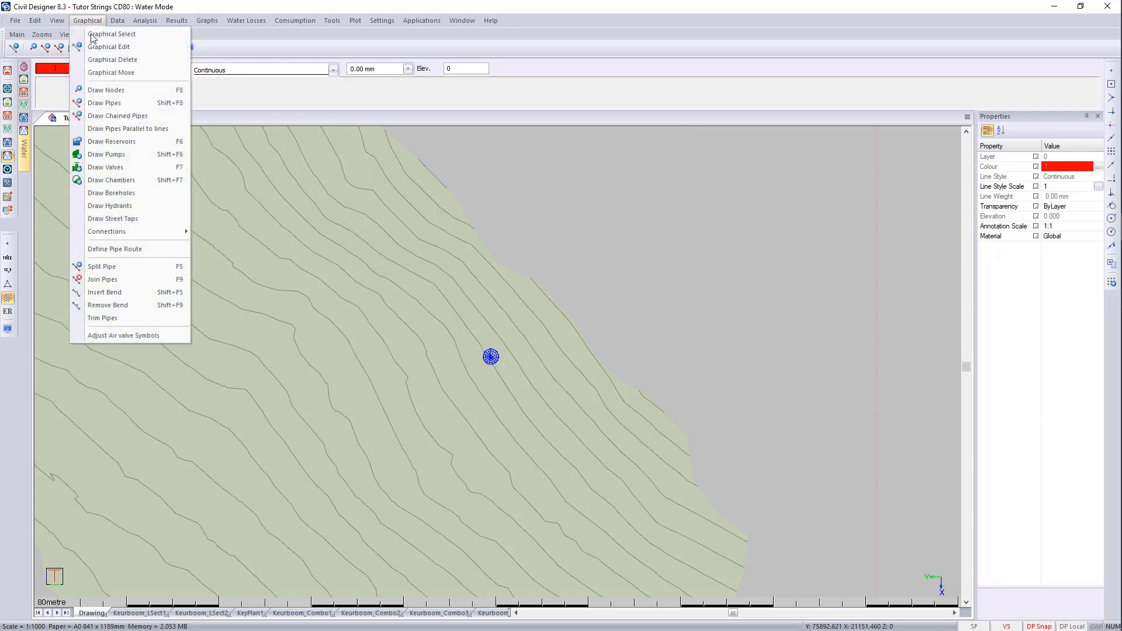
pyautogui.click(105, 103)
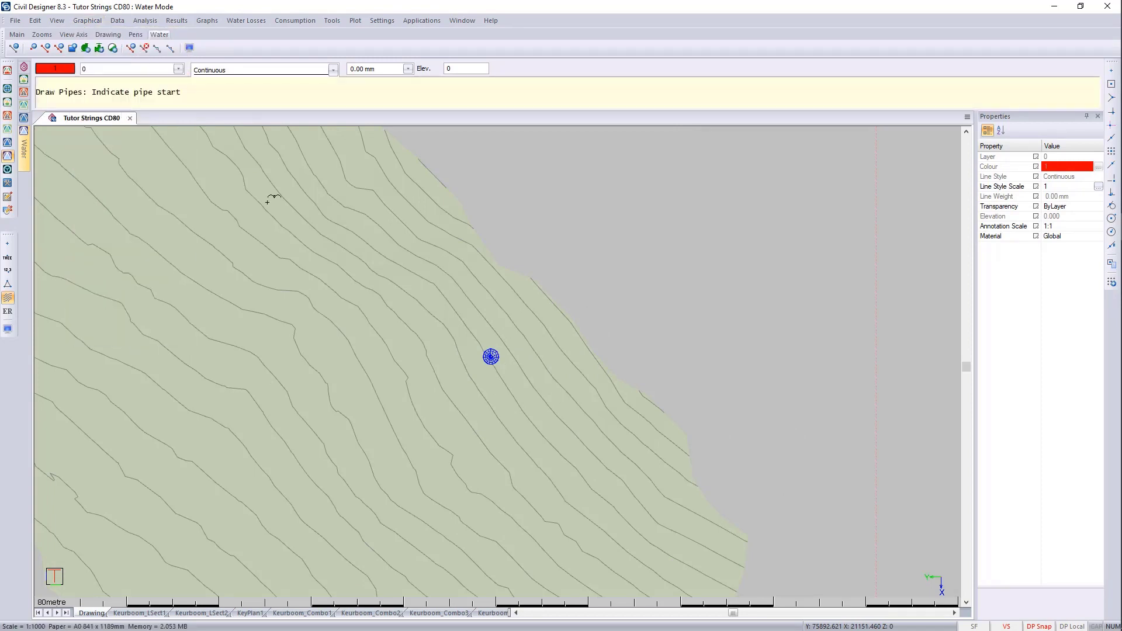
pyautogui.click(491, 357)
pyautogui.scroll(3, 563, 374)
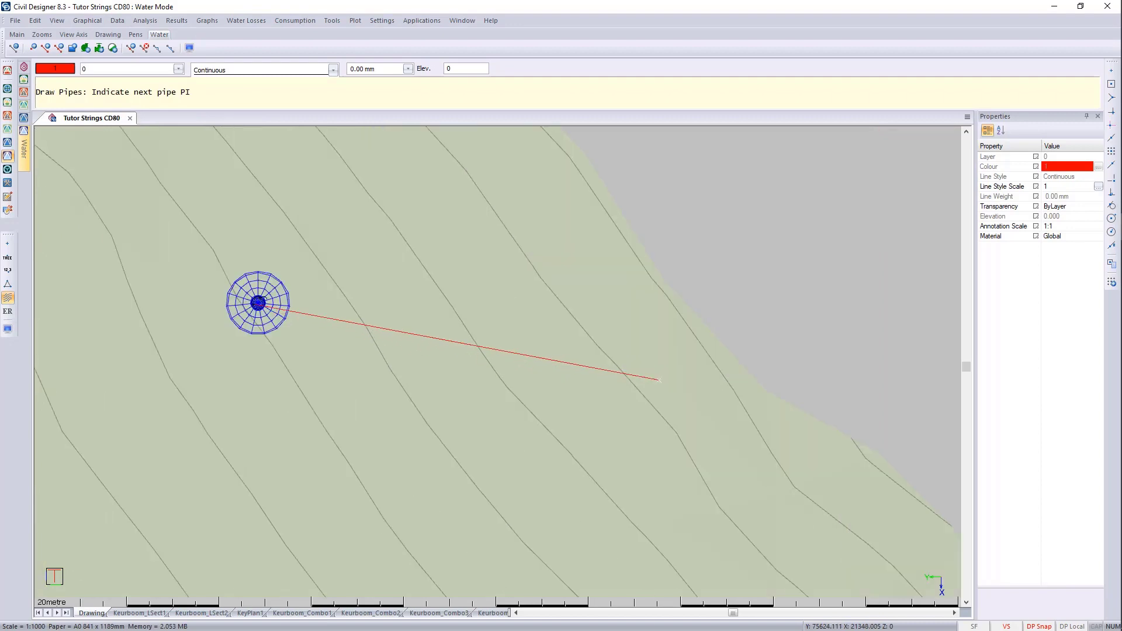
pyautogui.moveTo(222, 321); pyautogui.dragTo(489, 320, button='middle')
pyautogui.scroll(-3, 455, 390)
pyautogui.click(469, 380)
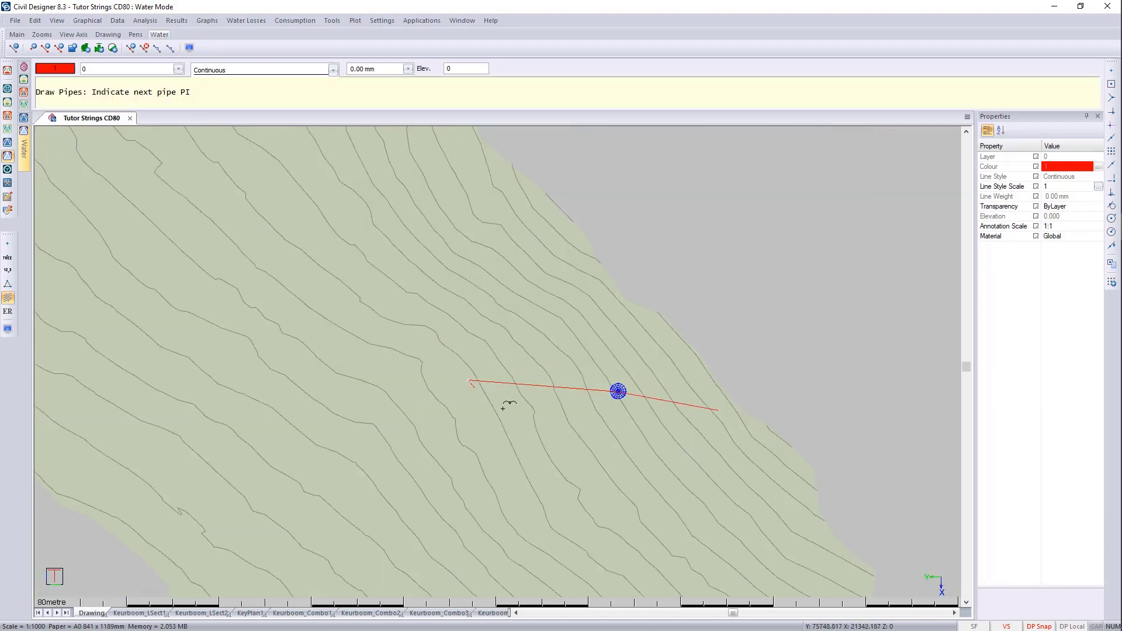
pyautogui.scroll(3, 649, 414)
pyautogui.rightClick(418, 327)
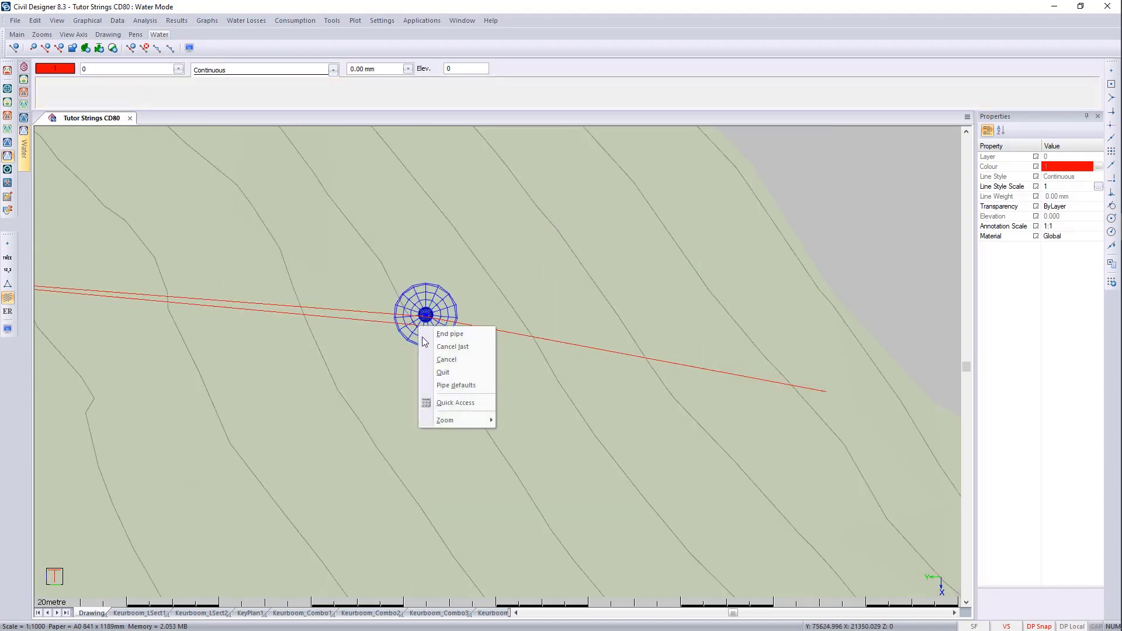
pyautogui.click(451, 335)
pyautogui.scroll(6, 426, 316)
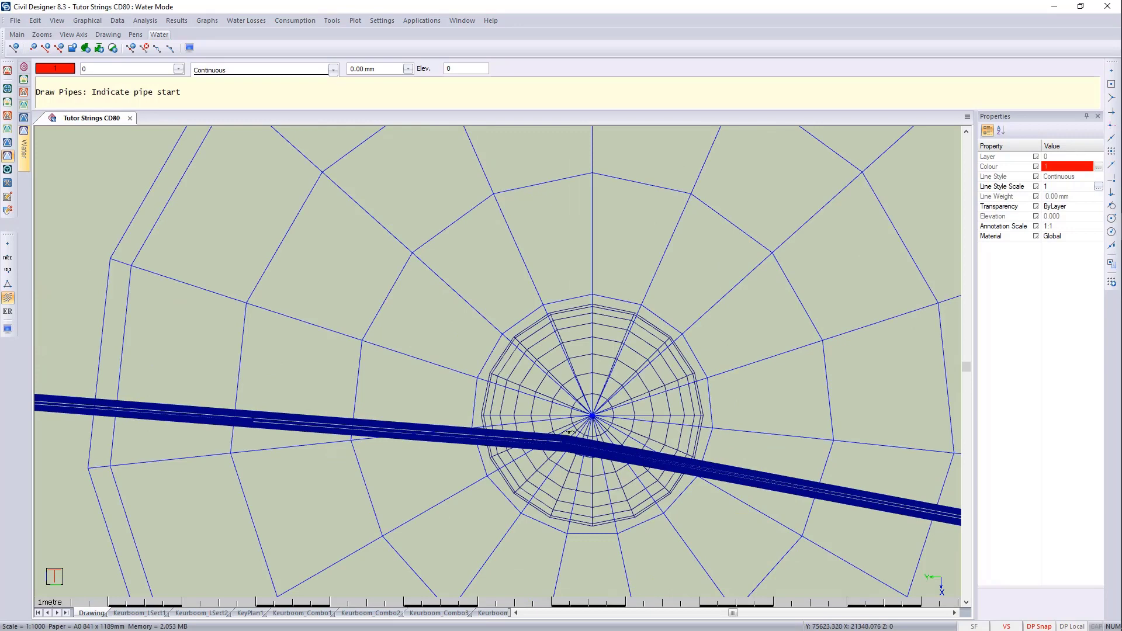
pyautogui.scroll(-8, 592, 434)
# Delete the continuous pipe passing through the reservoir, together with its end node
pyautogui.click(698, 399)
pyautogui.press('Escape')
pyautogui.click(695, 398)
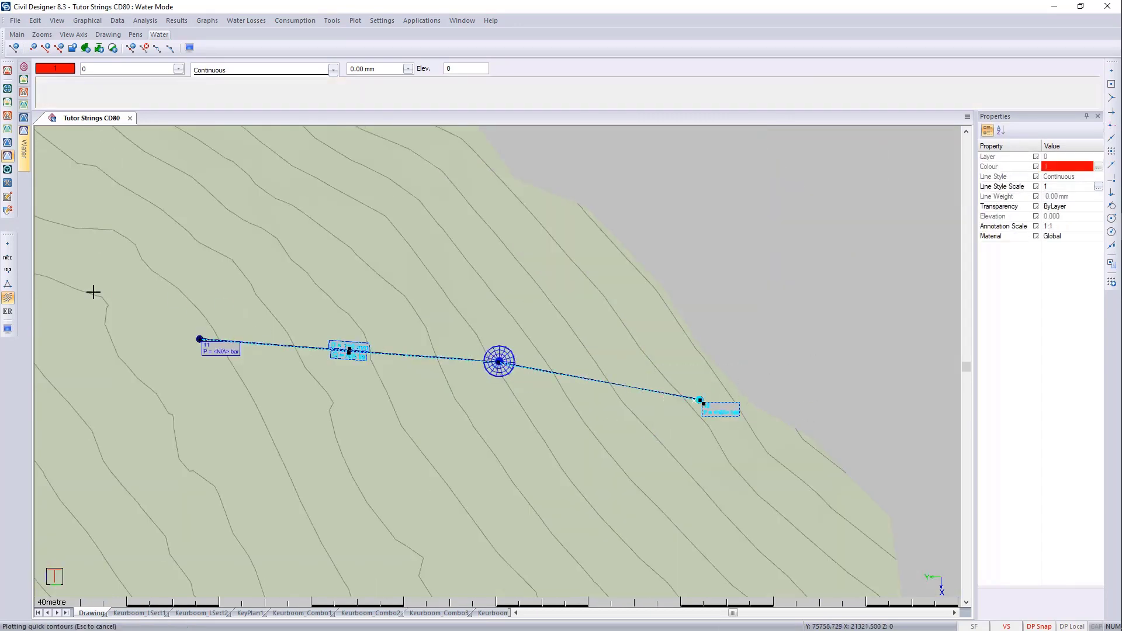
pyautogui.press('Delete')
# Draw an inlet pipe from a point near the terrain's right-hand edge and end it at the reservoir's centre node
pyautogui.press('Return')
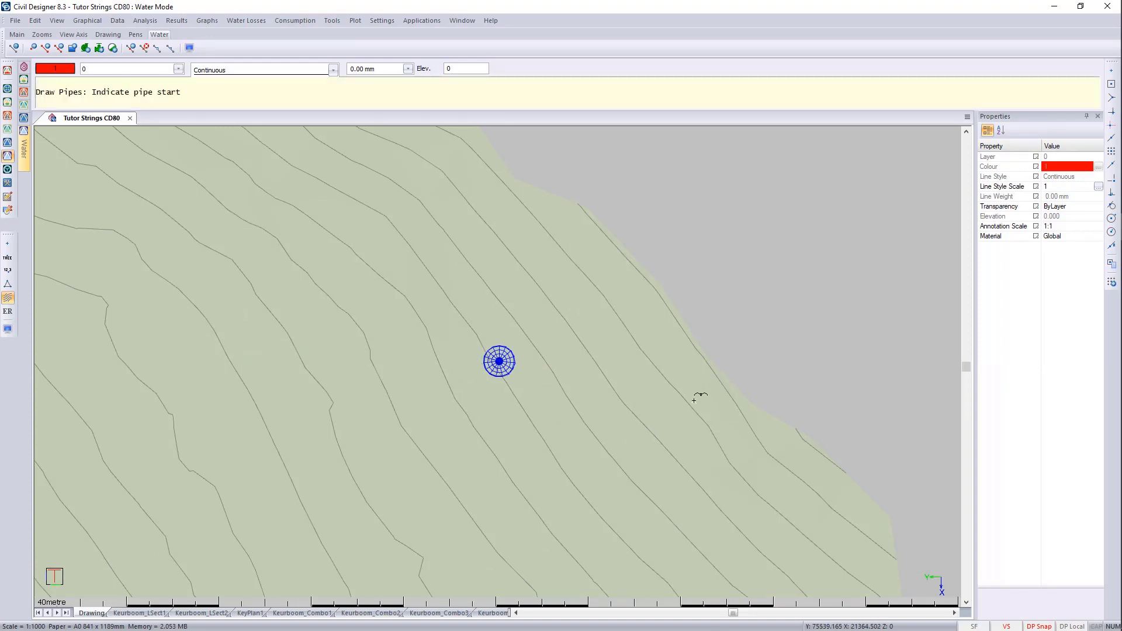
pyautogui.click(694, 401)
pyautogui.scroll(6, 494, 343)
pyautogui.scroll(-2, 381, 440)
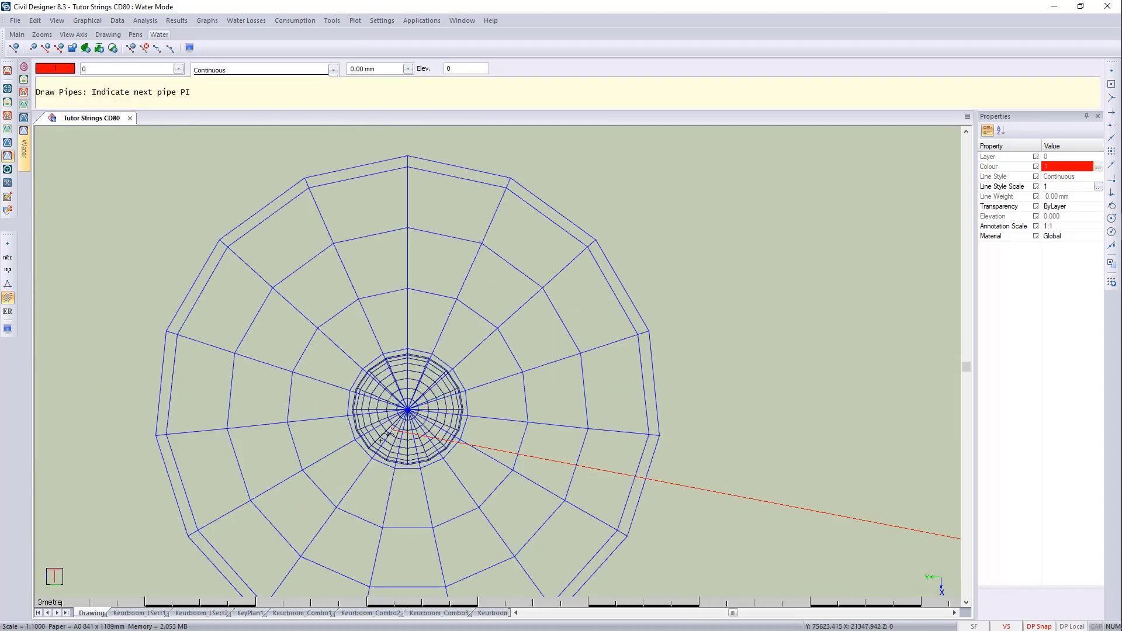
pyautogui.rightClick(630, 220)
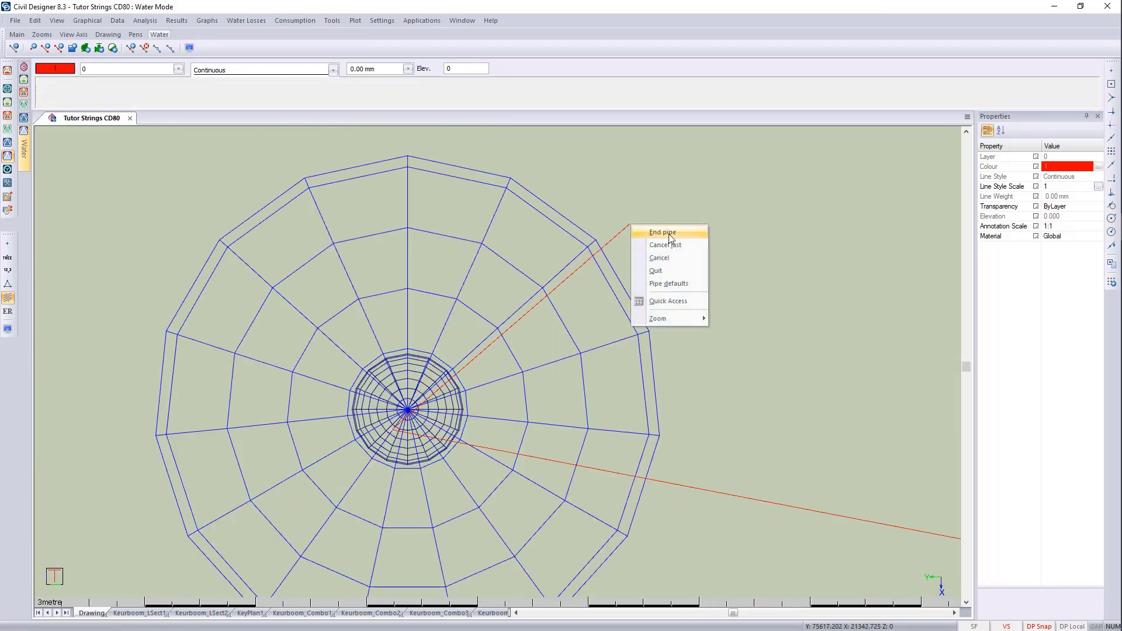
pyautogui.click(649, 231)
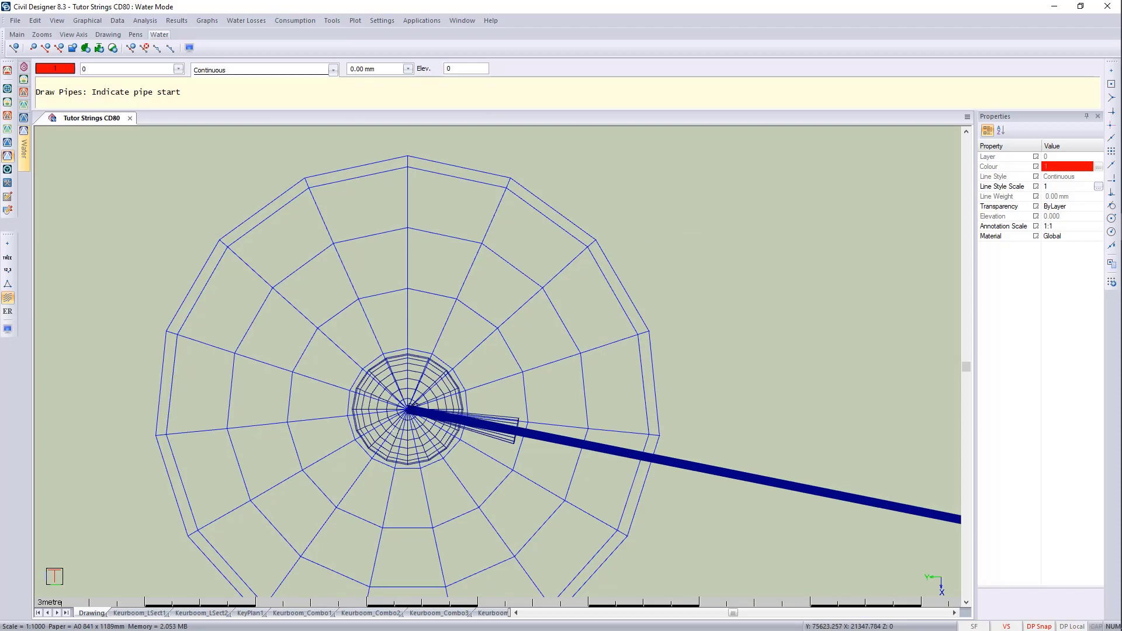
# Draw an outlet pipe from the reservoir to a point left of it, snapping its start to the reservoir node
pyautogui.scroll(-3, 438, 422)
pyautogui.scroll(1, 438, 422)
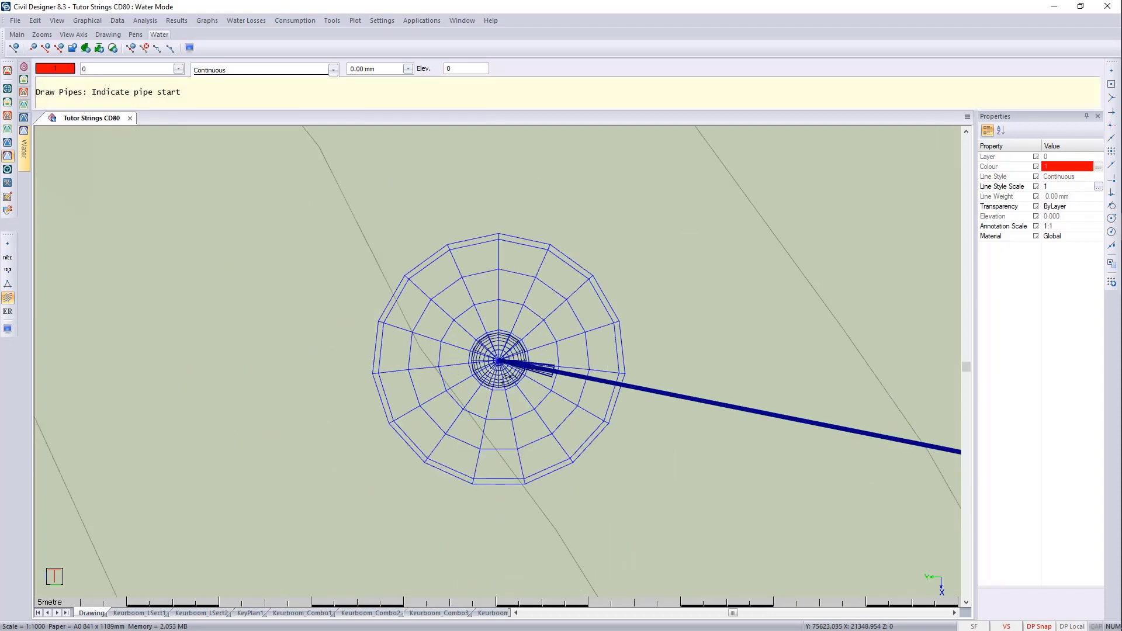
pyautogui.click(500, 376)
pyautogui.scroll(-4, 497, 363)
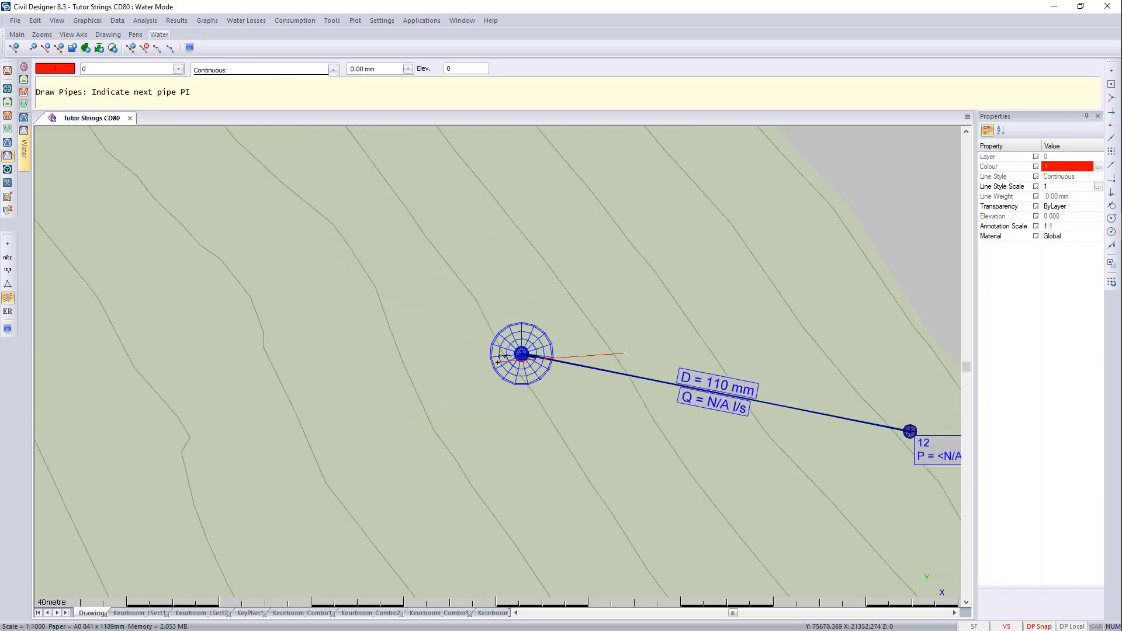
pyautogui.scroll(-2, 252, 372)
pyautogui.click(334, 360)
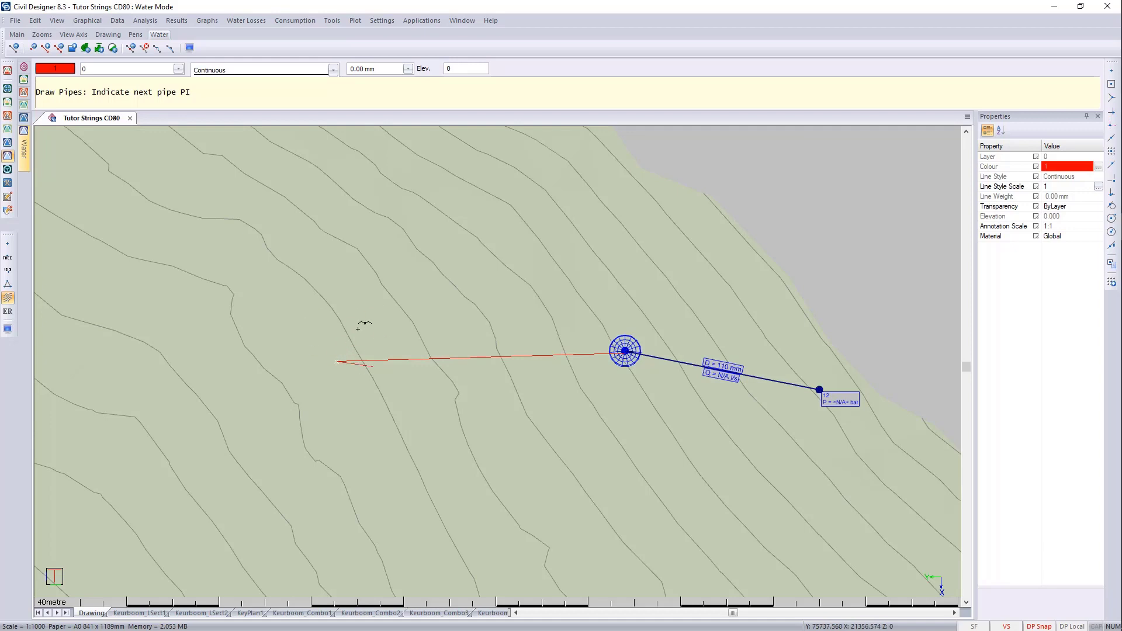
pyautogui.rightClick(403, 329)
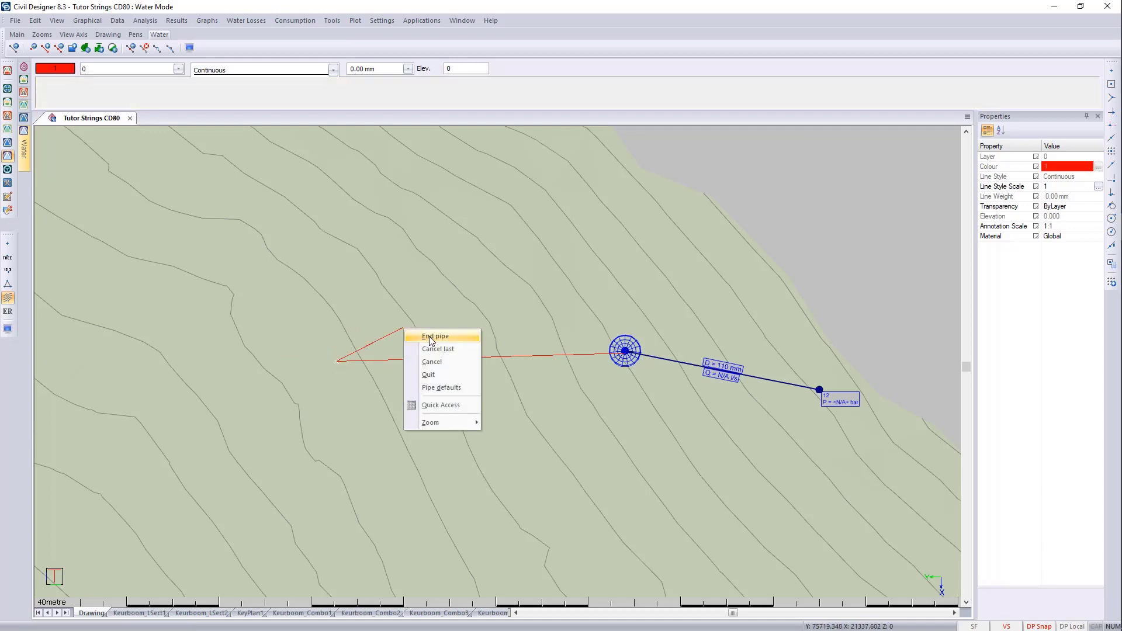
pyautogui.click(431, 338)
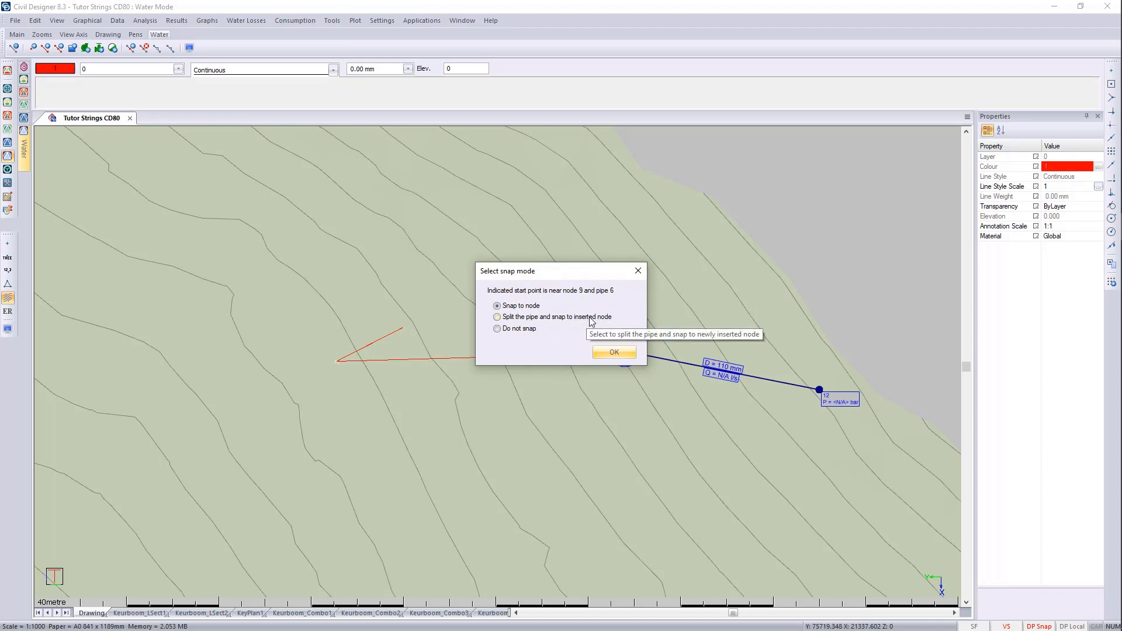
pyautogui.click(623, 352)
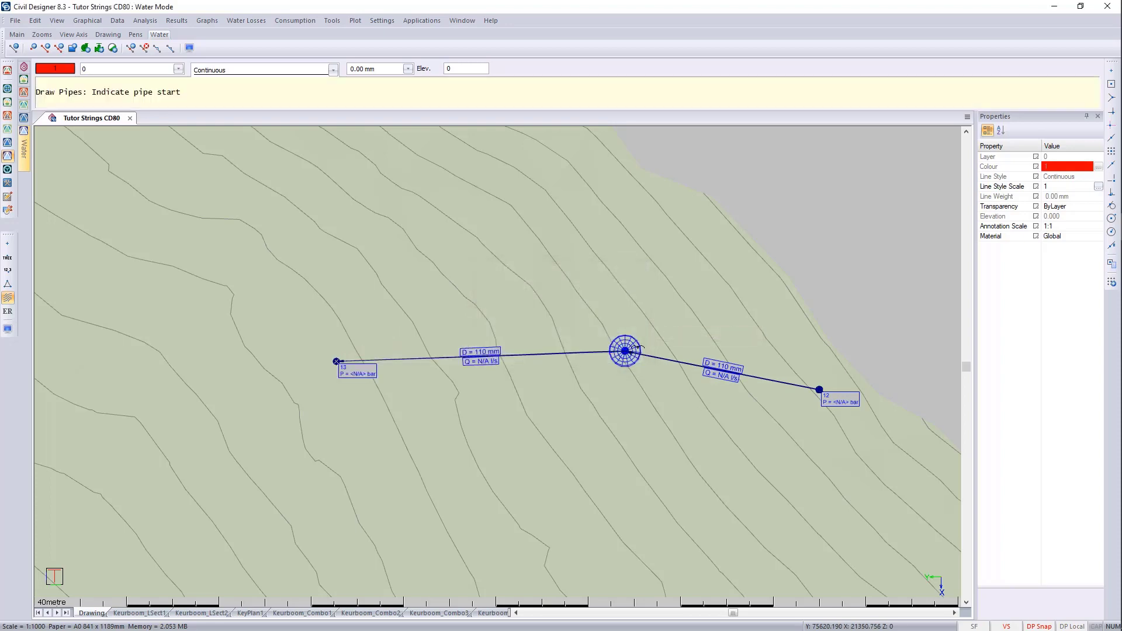
pyautogui.scroll(5, 633, 354)
pyautogui.press('Escape')
pyautogui.scroll(-5, 513, 363)
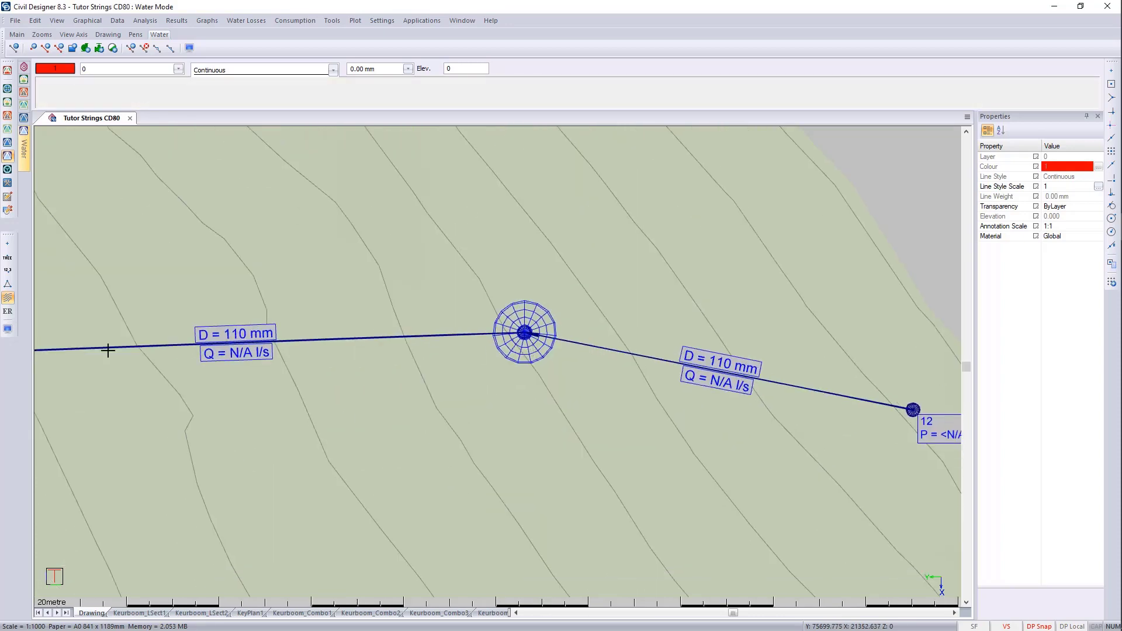
# Set the pipe annotation to {ID} above the pipe and leave the text below the pipe empty
pyautogui.click(7, 329)
pyautogui.click(419, 242)
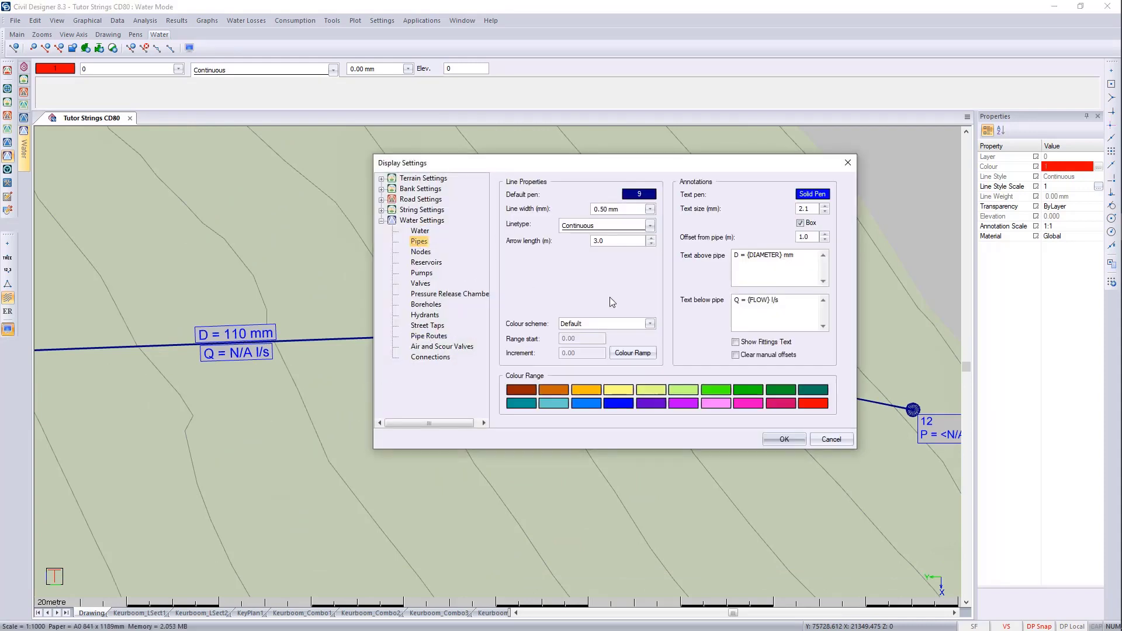
pyautogui.tripleClick(758, 258)
pyautogui.press('Delete')
pyautogui.press('Tab')
pyautogui.press('Delete')
pyautogui.rightClick(757, 258)
pyautogui.click(801, 267)
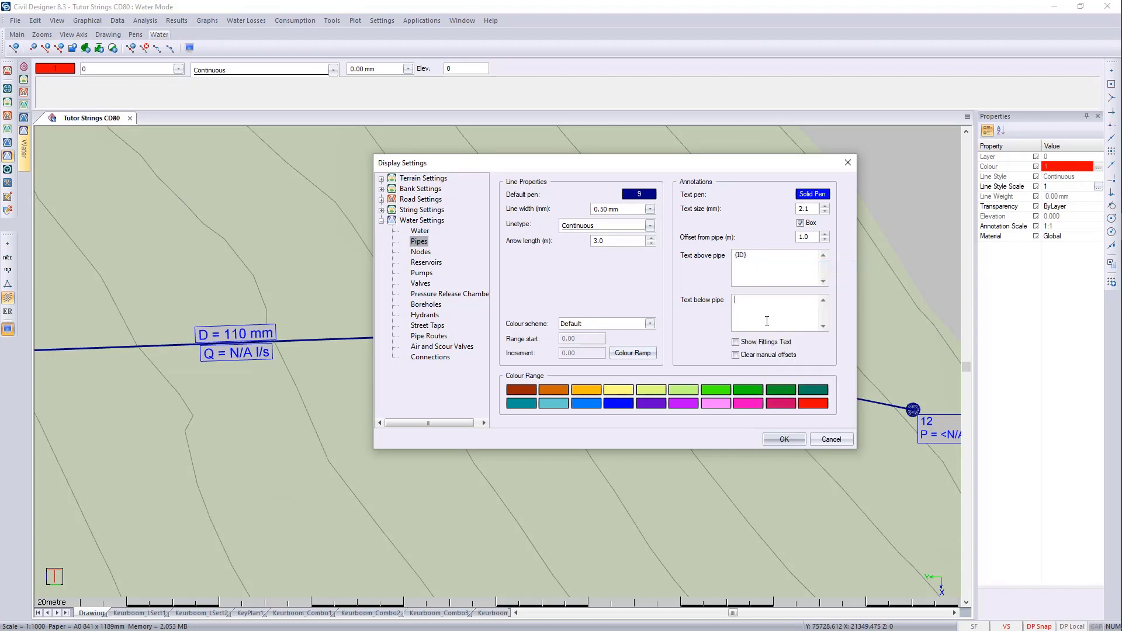
pyautogui.click(787, 439)
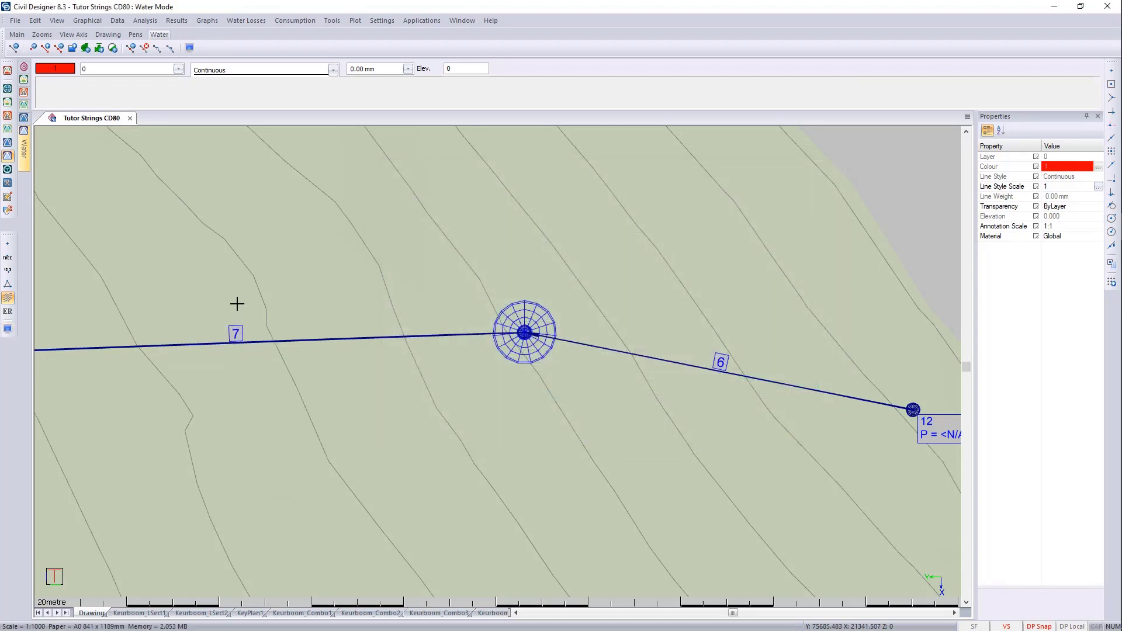
pyautogui.scroll(-2, 394, 388)
pyautogui.scroll(2, 496, 361)
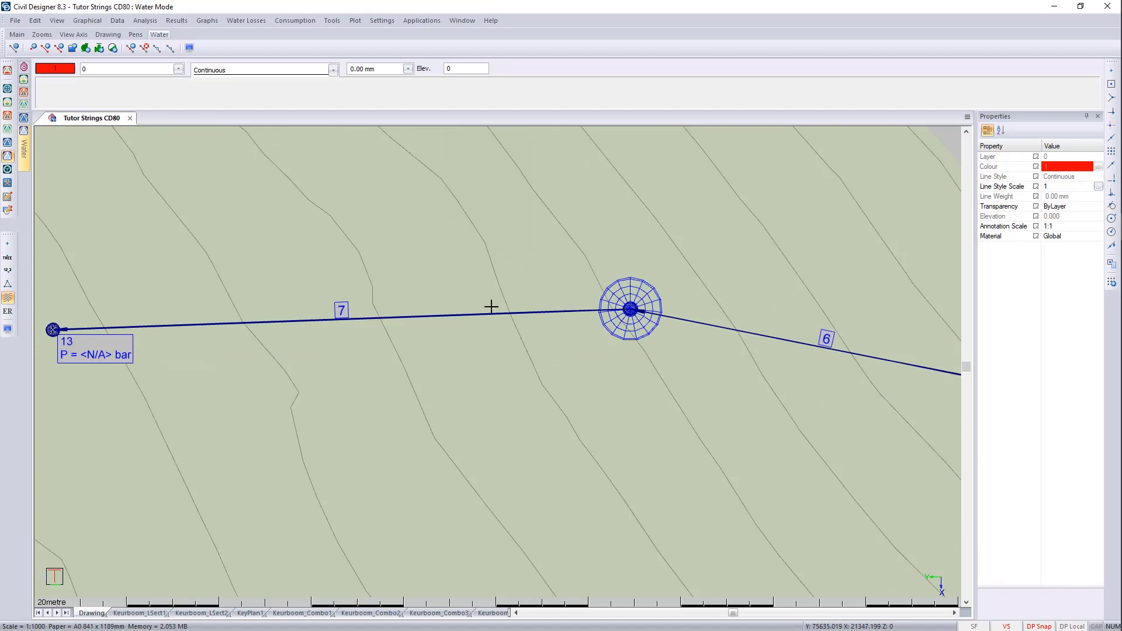
# Try to assign pipe 6 as the reservoir's inlet pipe and pipe 7 as its outlet pipe
pyautogui.click(642, 285)
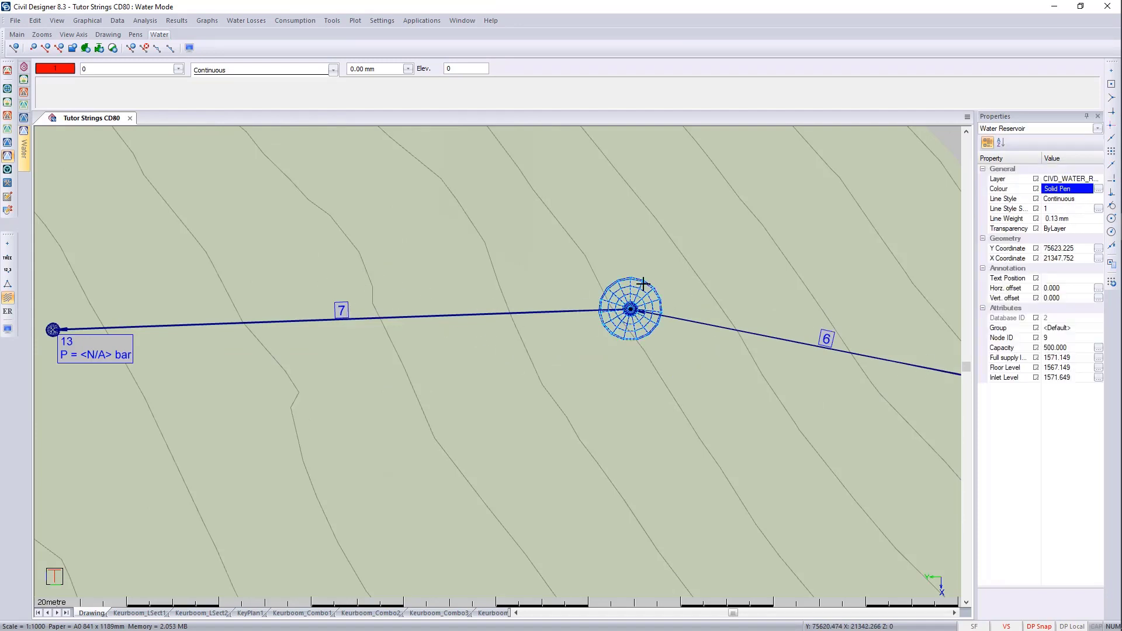
pyautogui.rightClick(644, 284)
pyautogui.moveTo(690, 513)
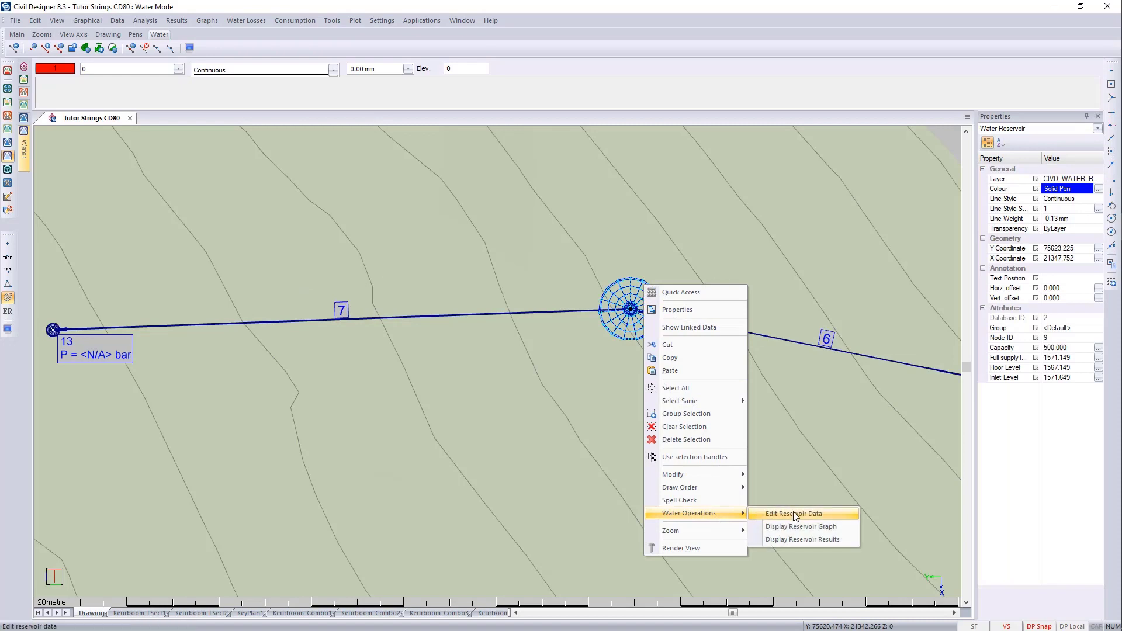
pyautogui.click(795, 514)
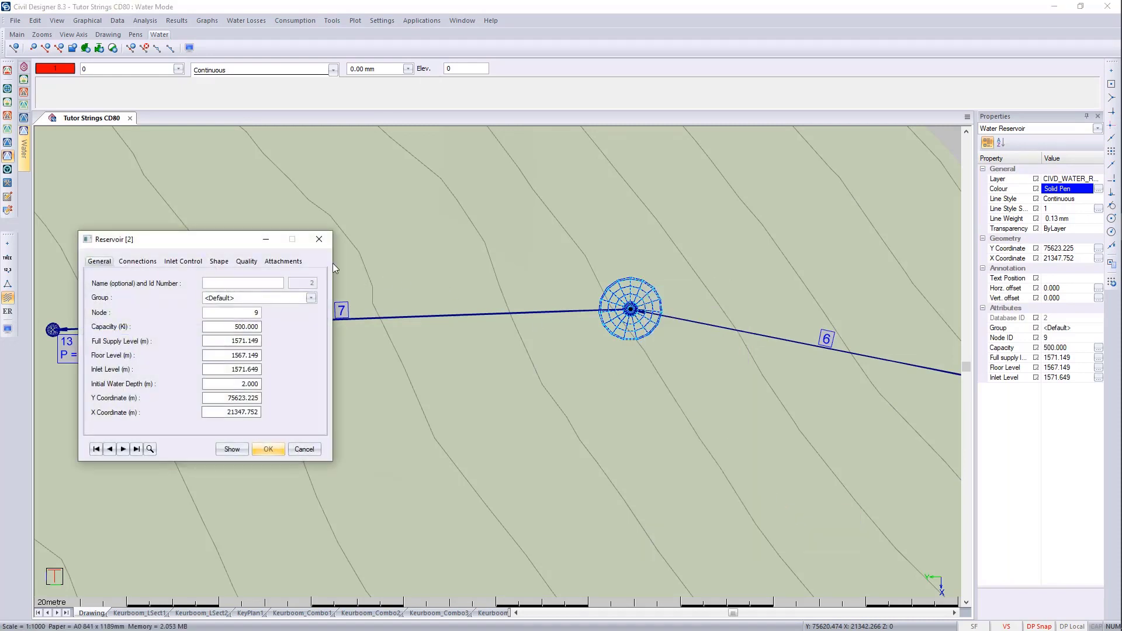
pyautogui.click(177, 263)
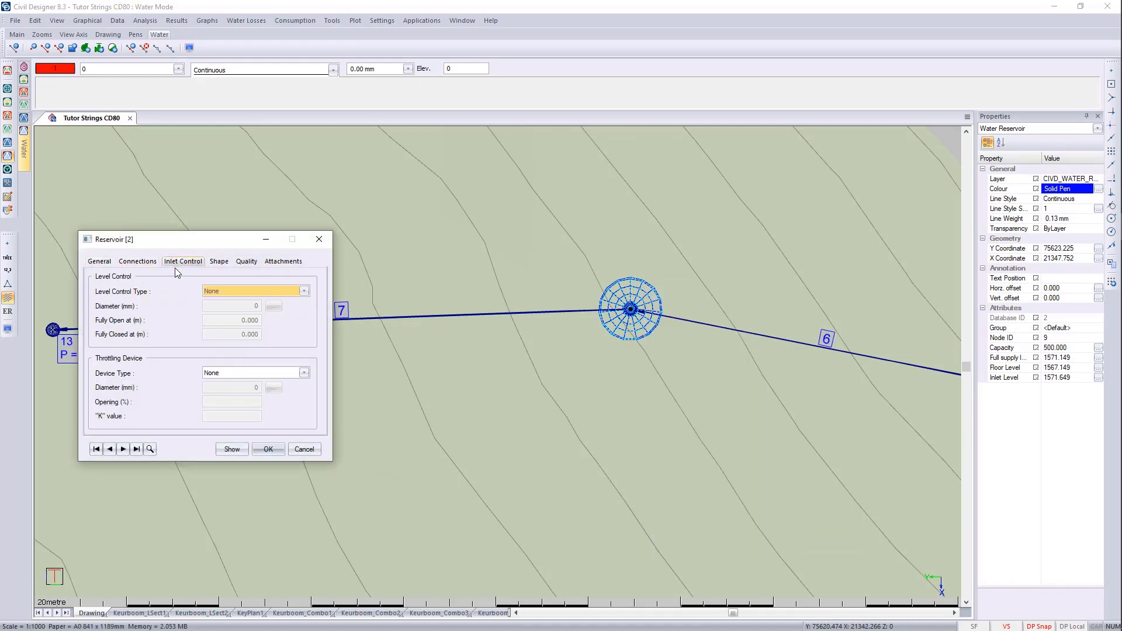
pyautogui.click(134, 262)
pyautogui.click(181, 297)
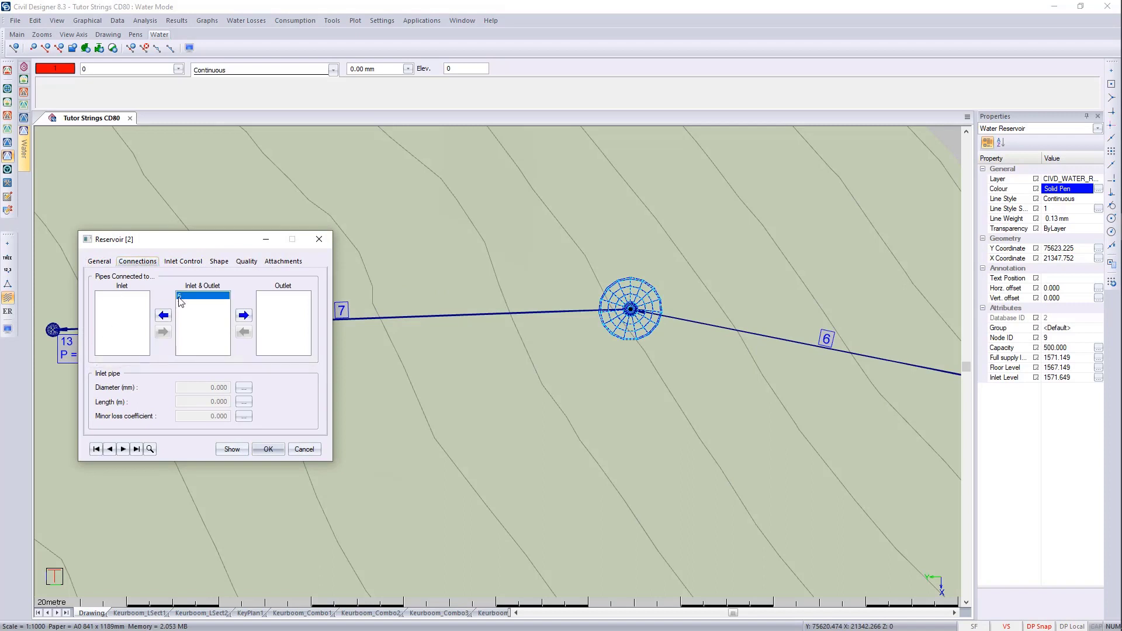
pyautogui.click(163, 315)
pyautogui.click(193, 297)
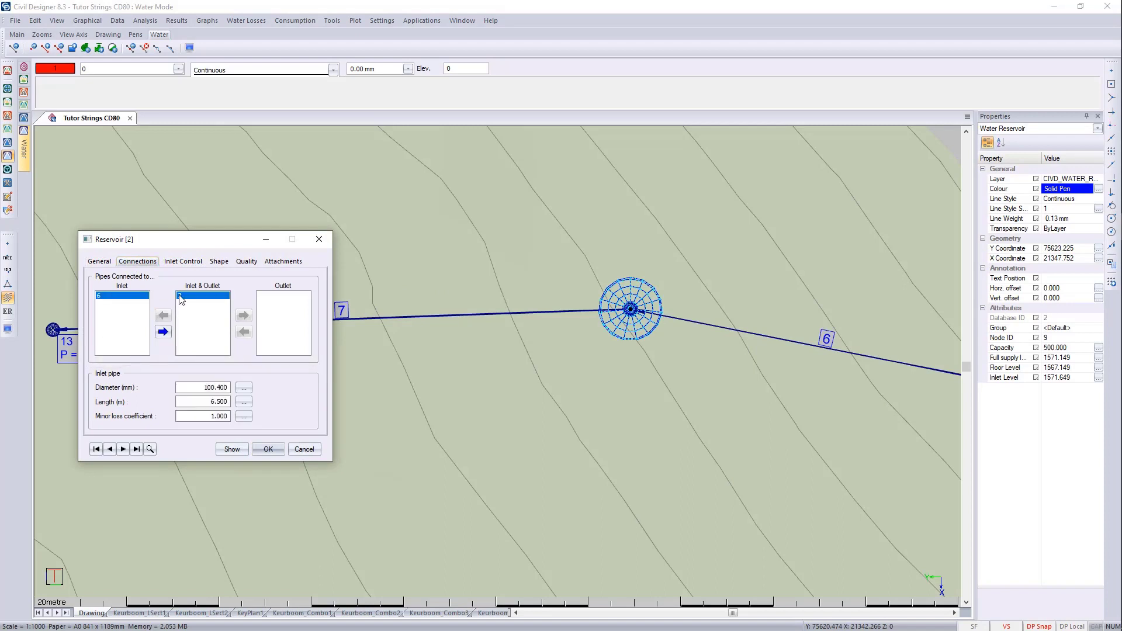
pyautogui.click(244, 316)
pyautogui.moveTo(236, 243); pyautogui.dragTo(428, 50)
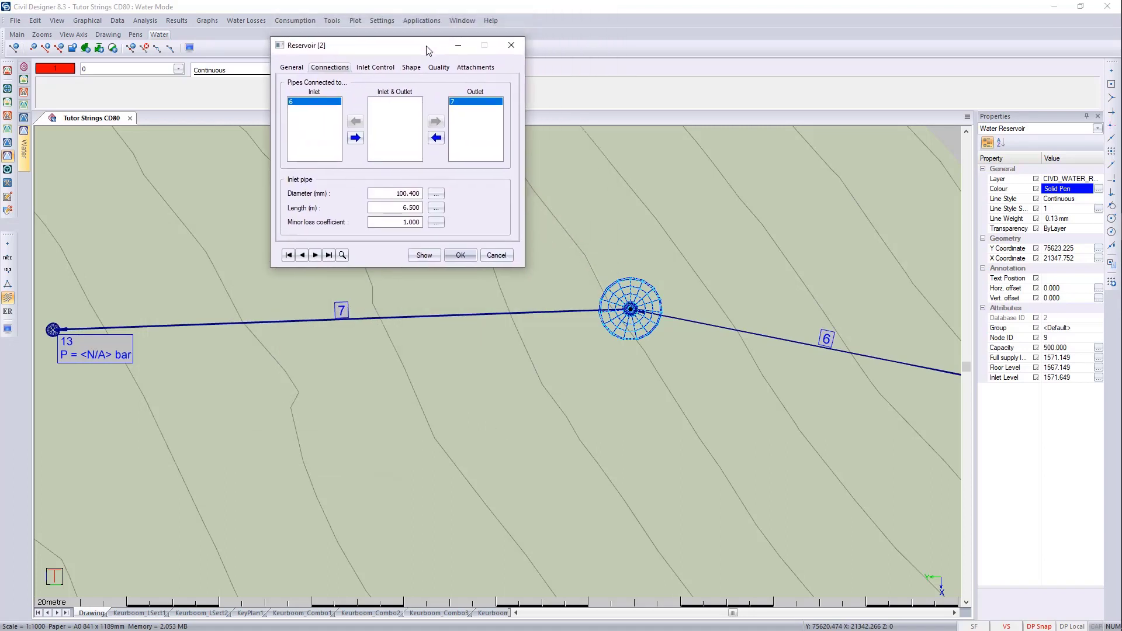
# Review the reservoir's inlet control, levels and capacity settings, and close its data without saving
pyautogui.click(373, 68)
pyautogui.click(294, 69)
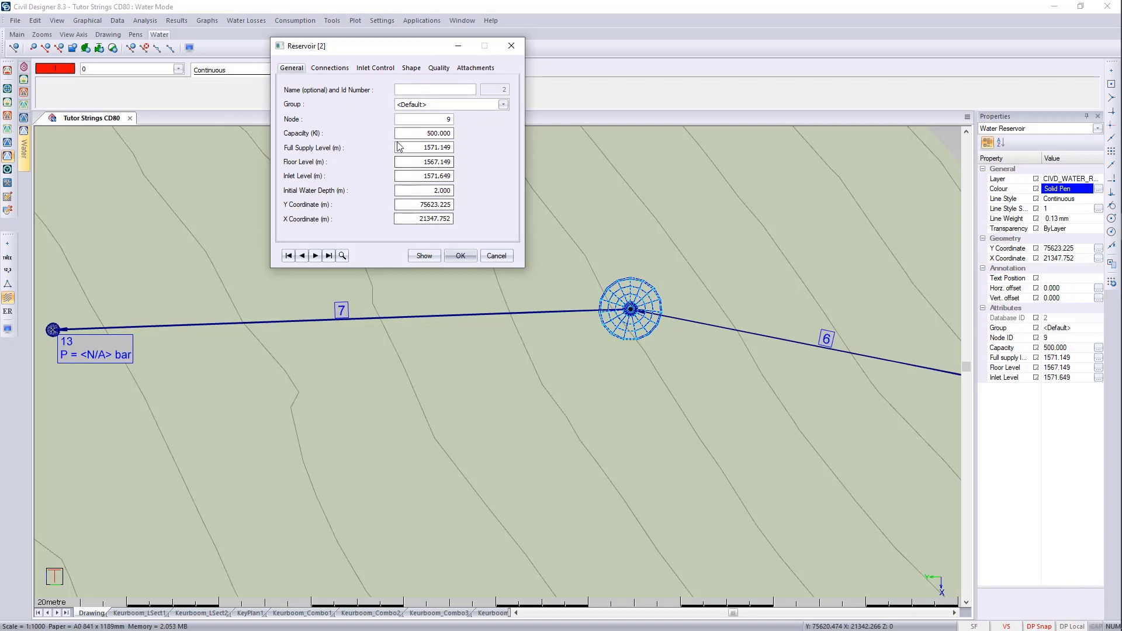
pyautogui.doubleClick(433, 133)
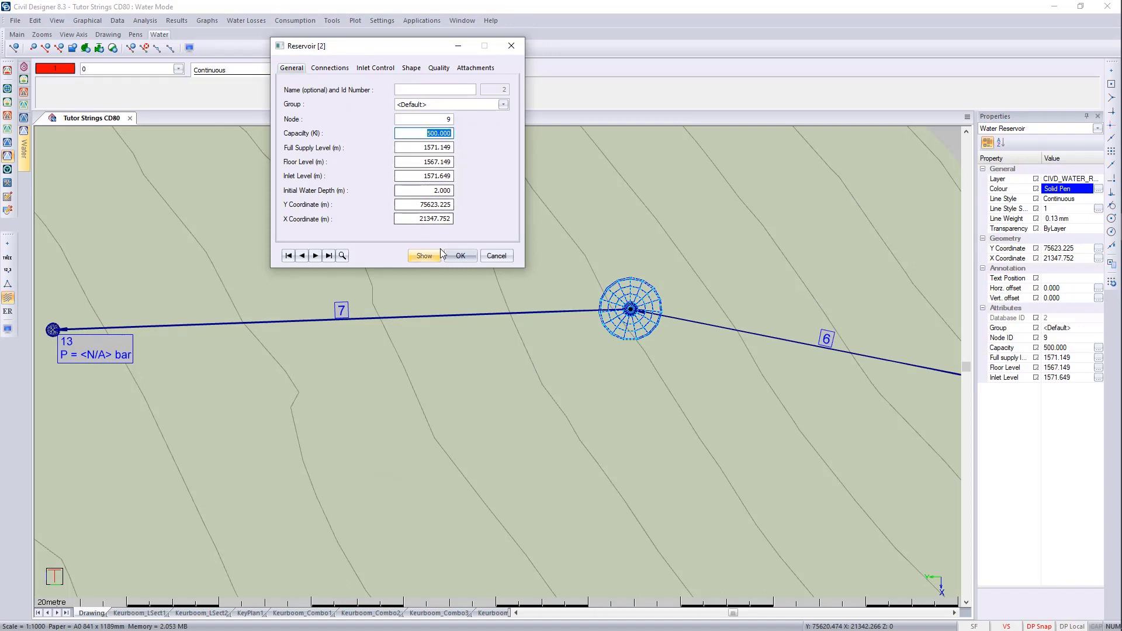
pyautogui.click(496, 255)
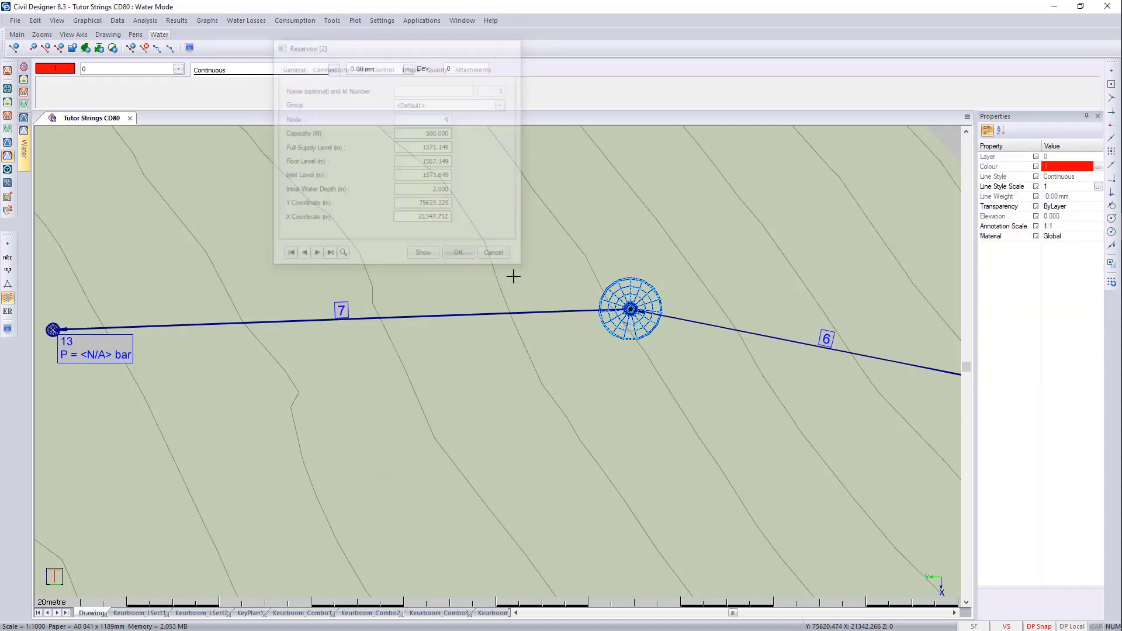
pyautogui.click(723, 326)
pyautogui.click(533, 315)
pyautogui.rightClick(593, 300)
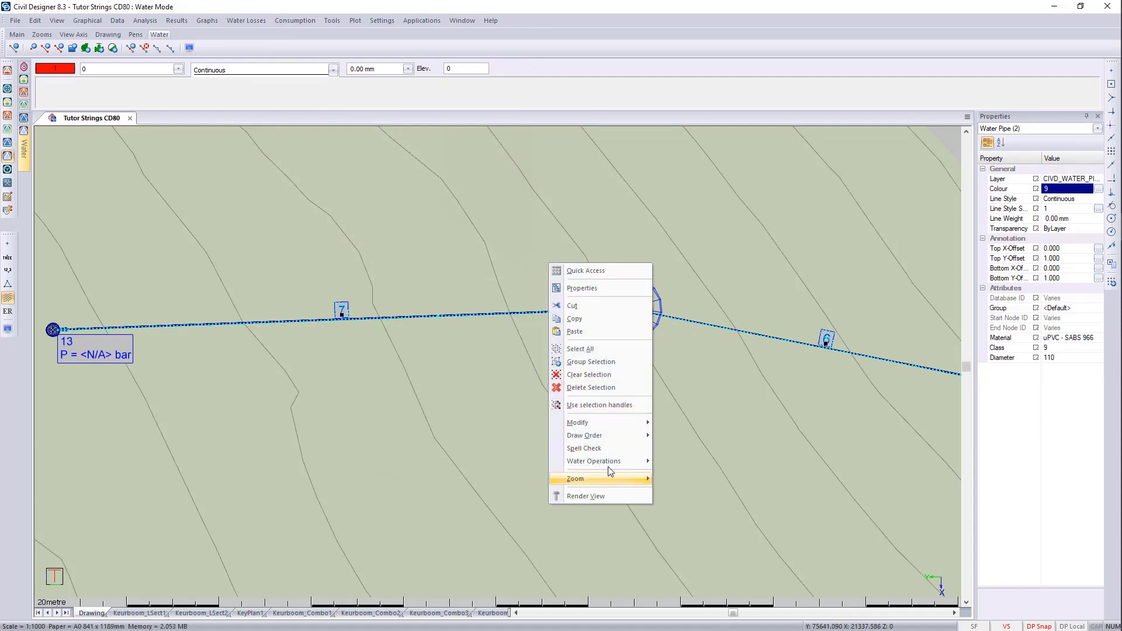
pyautogui.press('Escape')
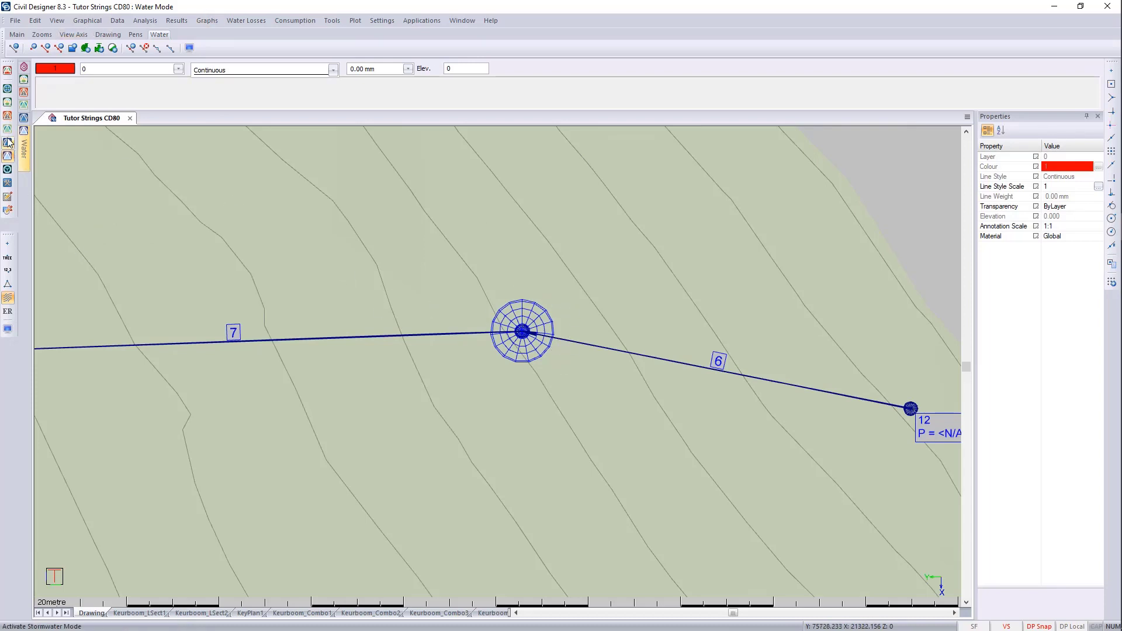
# In Terrain mode, annotate the Surface 1 elevation at the reservoir centre with a leader line, using two decimals and a 100 search distance
pyautogui.click(7, 103)
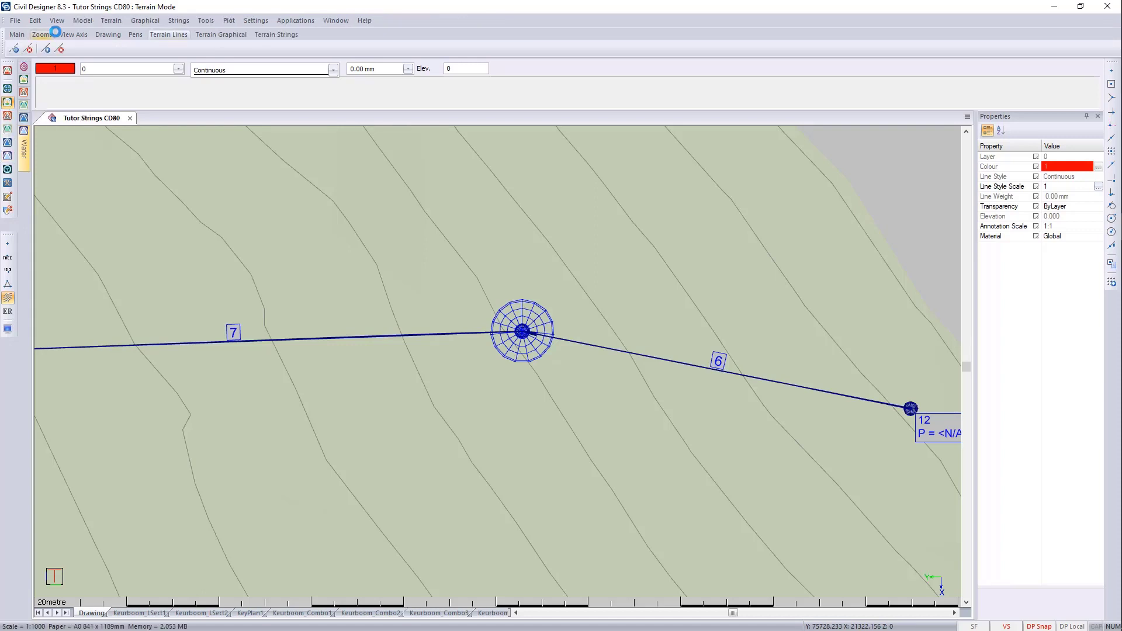
pyautogui.click(146, 22)
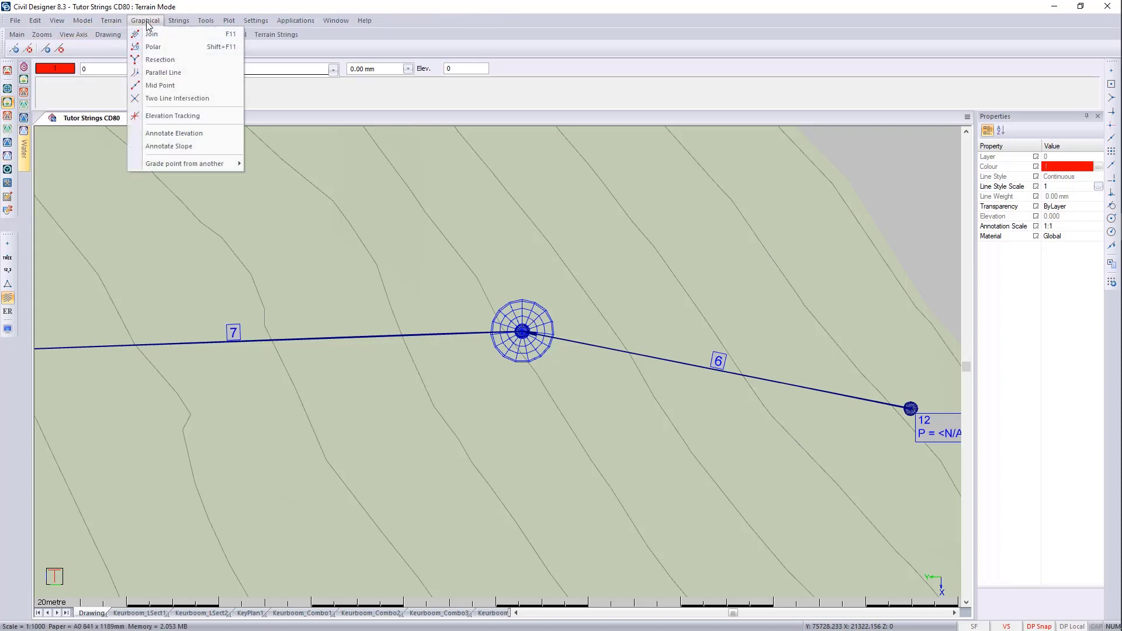
pyautogui.click(209, 140)
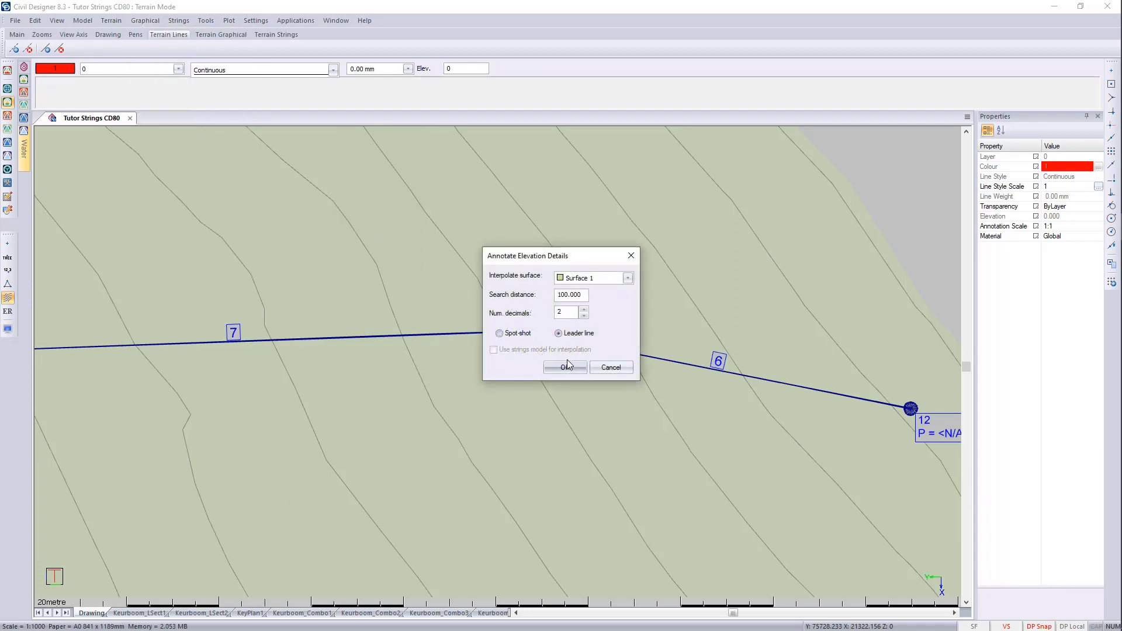
pyautogui.click(565, 367)
pyautogui.click(527, 325)
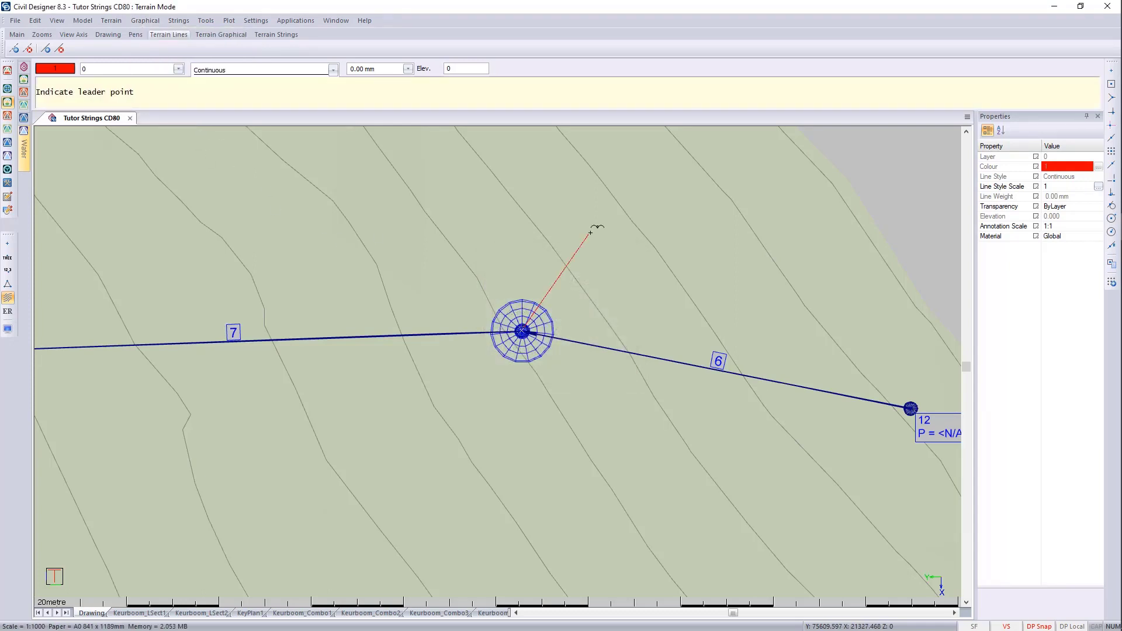
pyautogui.click(596, 279)
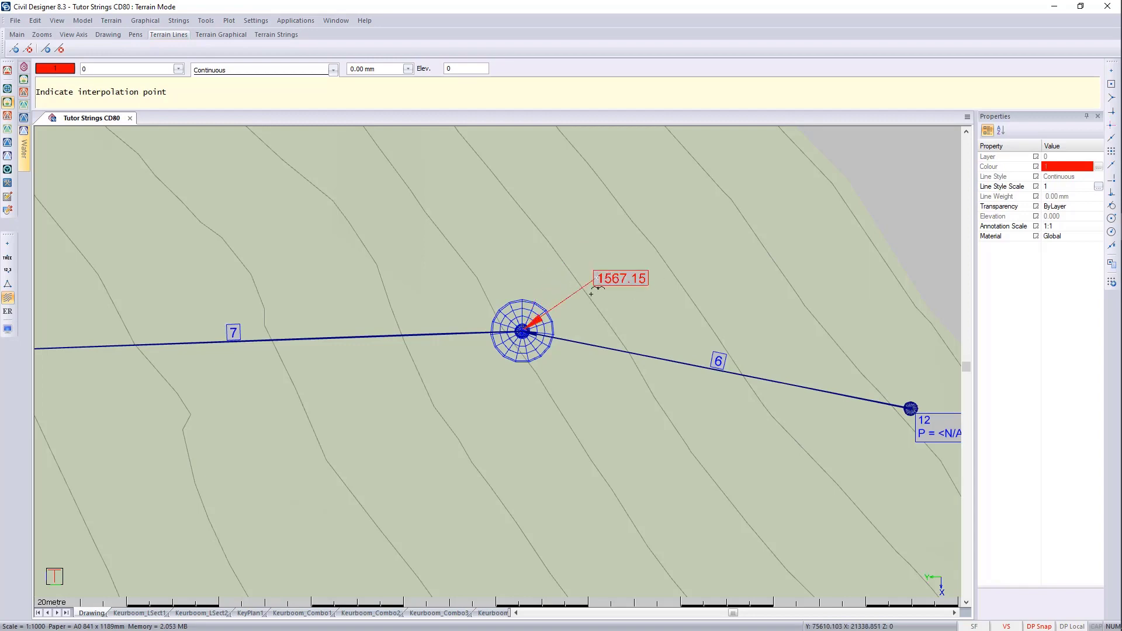
pyautogui.scroll(3, 496, 359)
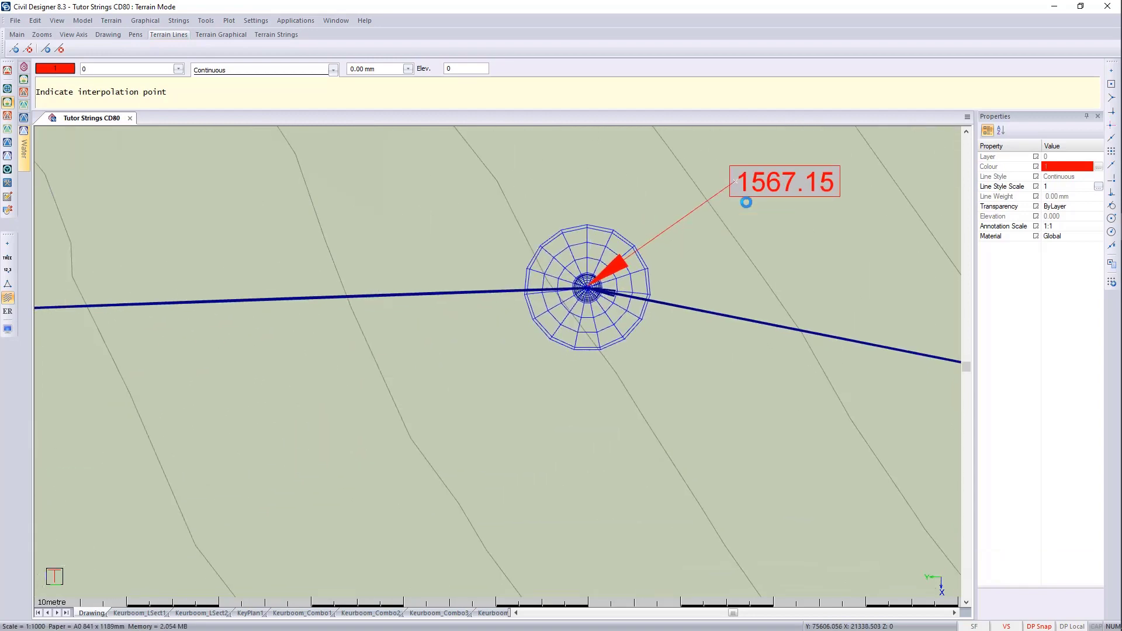
pyautogui.press('Escape')
pyautogui.click(548, 250)
pyautogui.rightClick(548, 251)
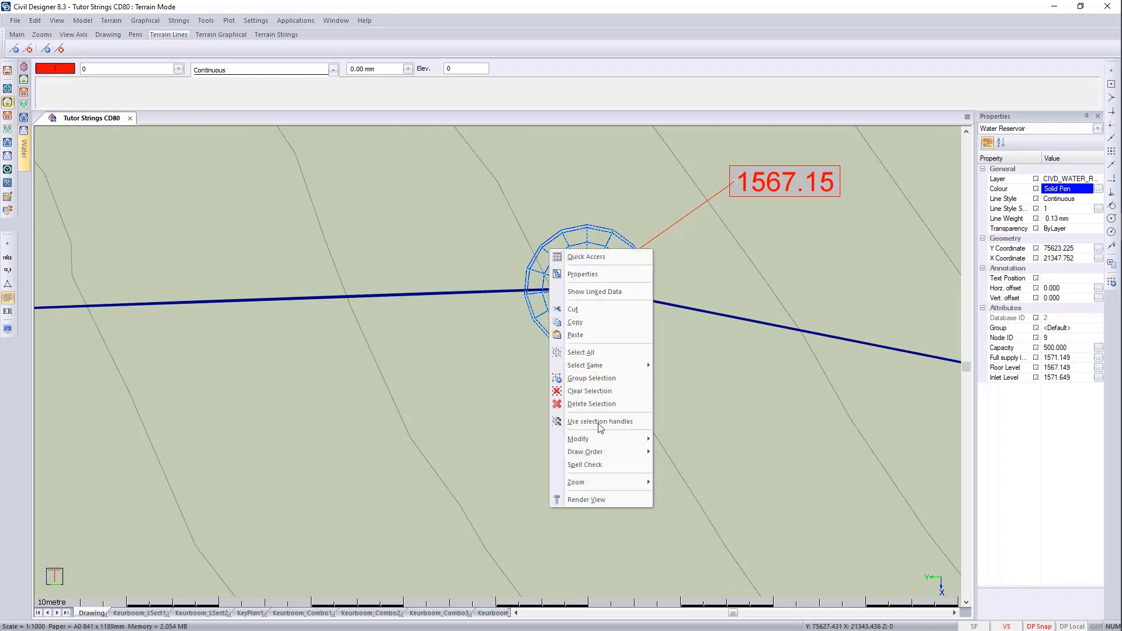
pyautogui.press('Escape')
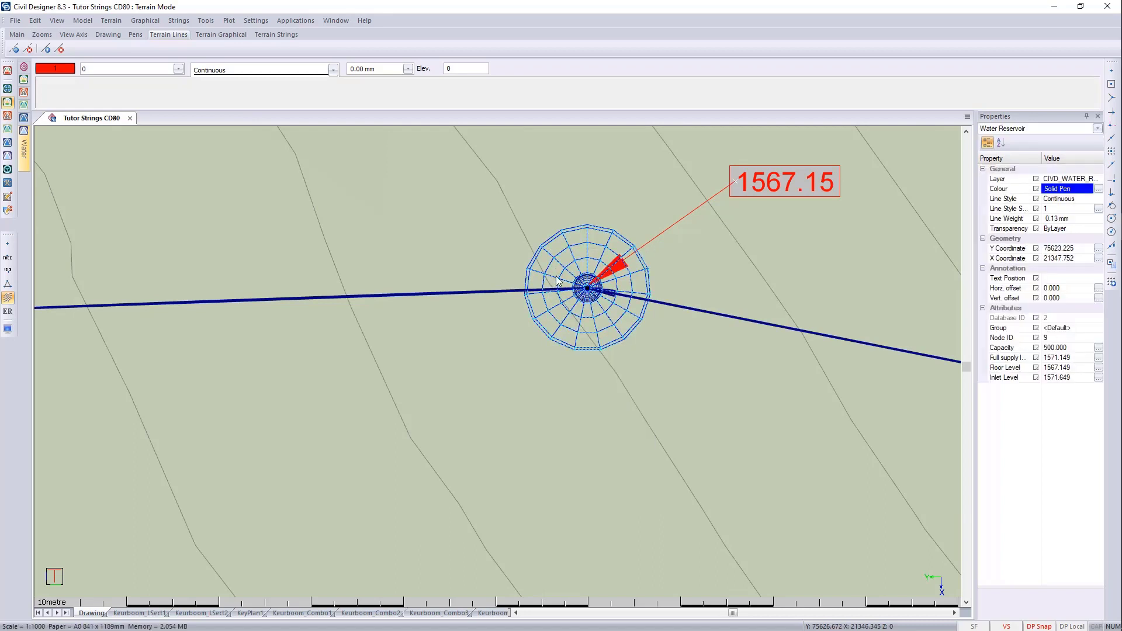
pyautogui.rightClick(556, 277)
pyautogui.click(596, 418)
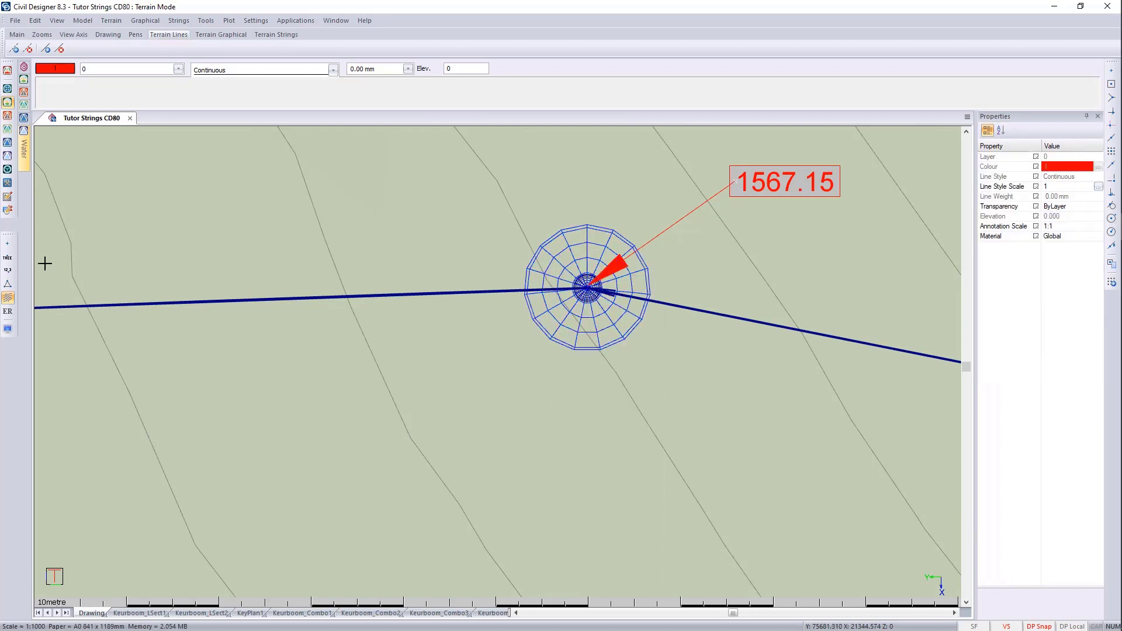
# Back in Water mode, set the reservoir's floor level to 1577.149 m and its full supply level to 1585.149 m
pyautogui.click(8, 156)
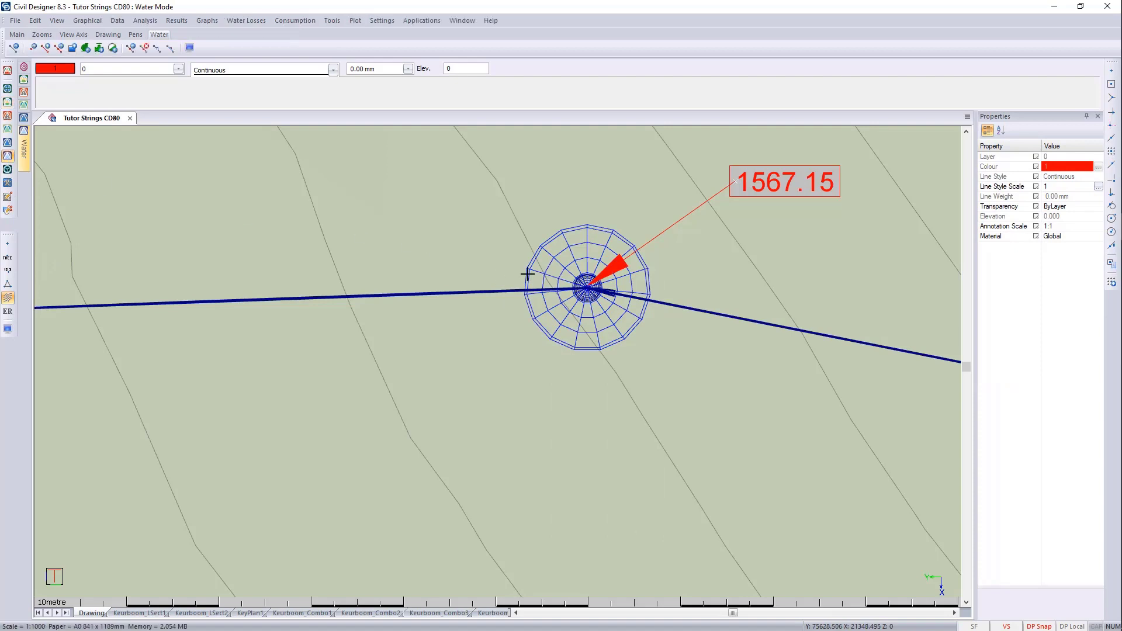
pyautogui.click(531, 250)
pyautogui.rightClick(533, 253)
pyautogui.moveTo(618, 487)
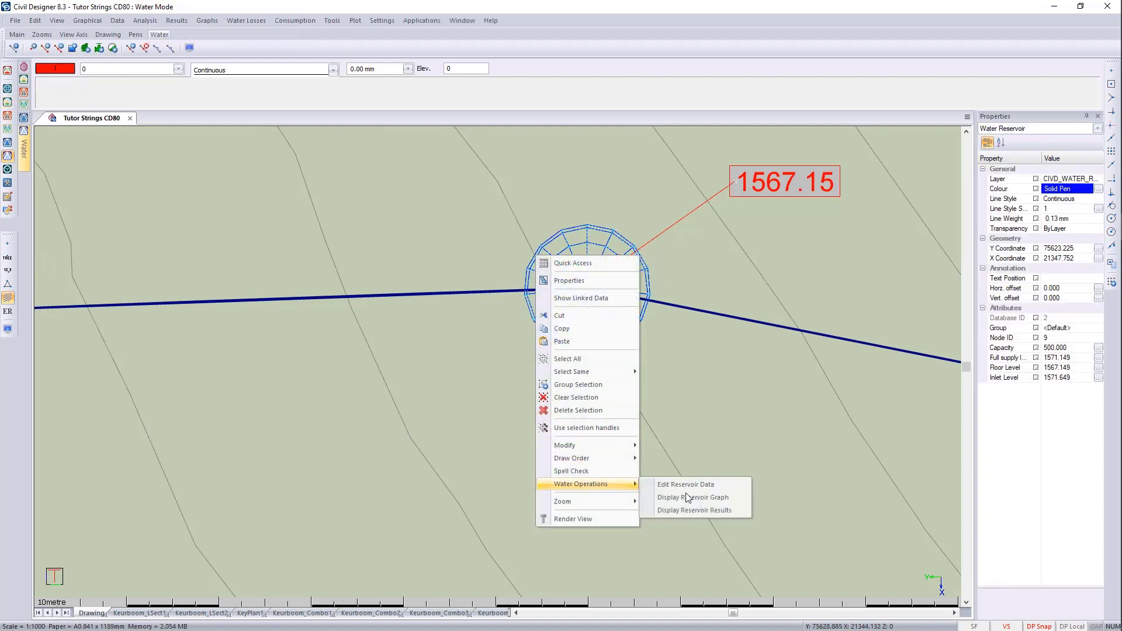
pyautogui.click(742, 486)
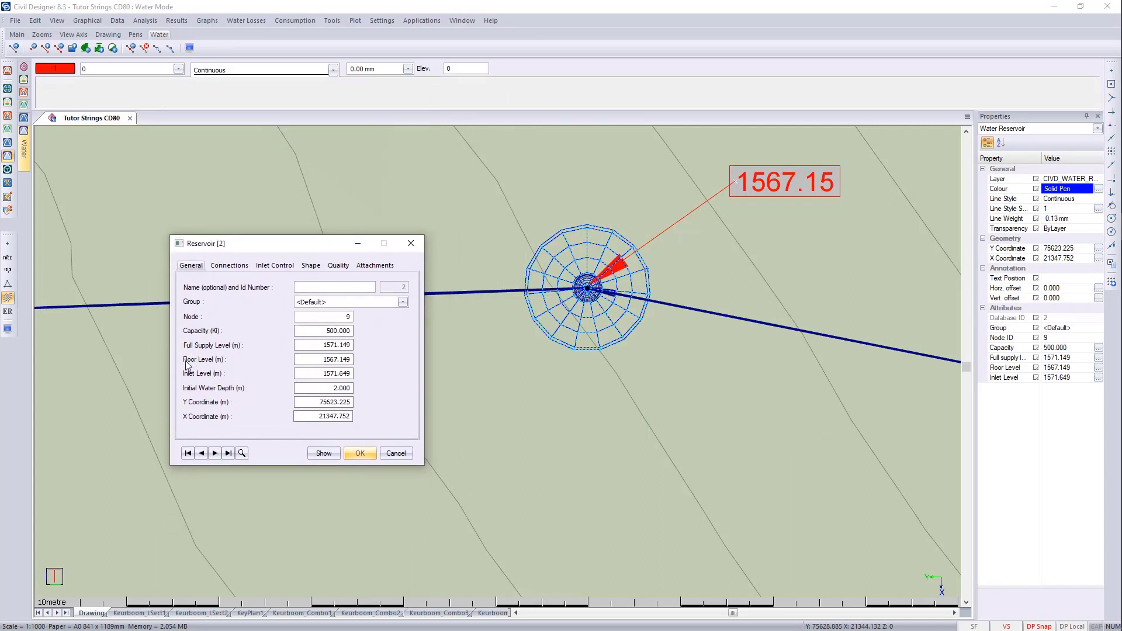
pyautogui.doubleClick(319, 362)
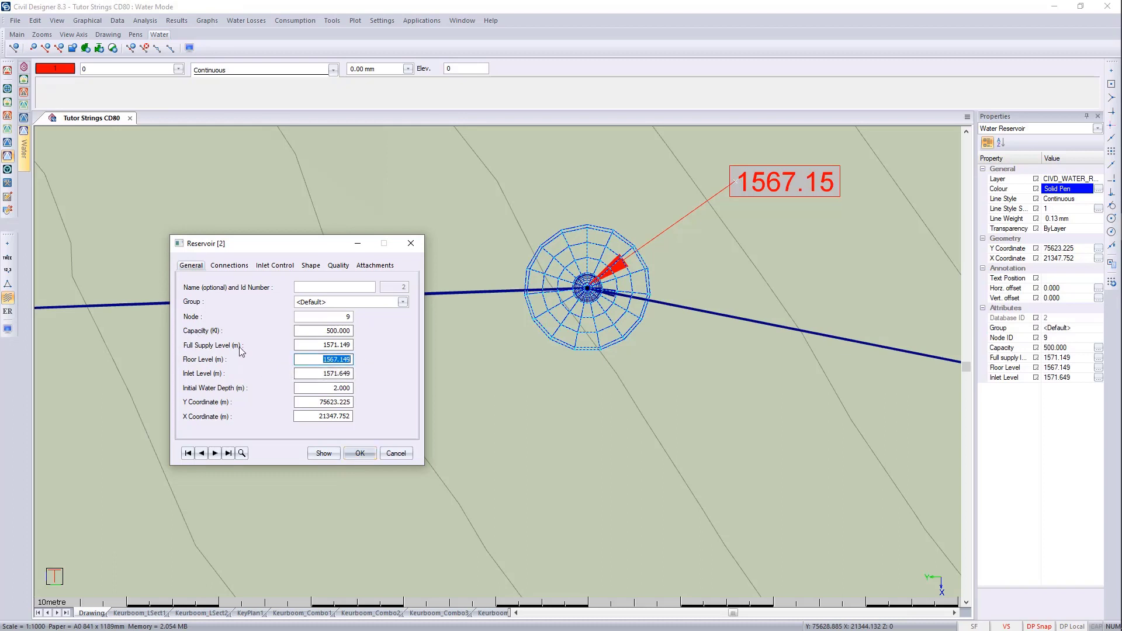
pyautogui.hotkey('shift', 'Tab')
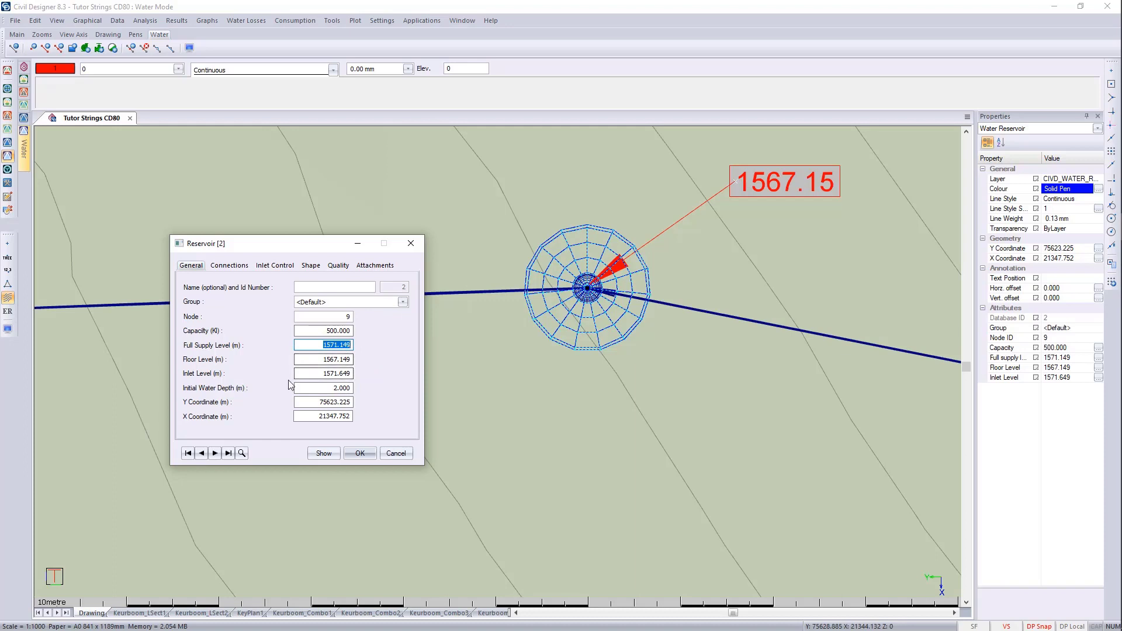
pyautogui.press('Tab')
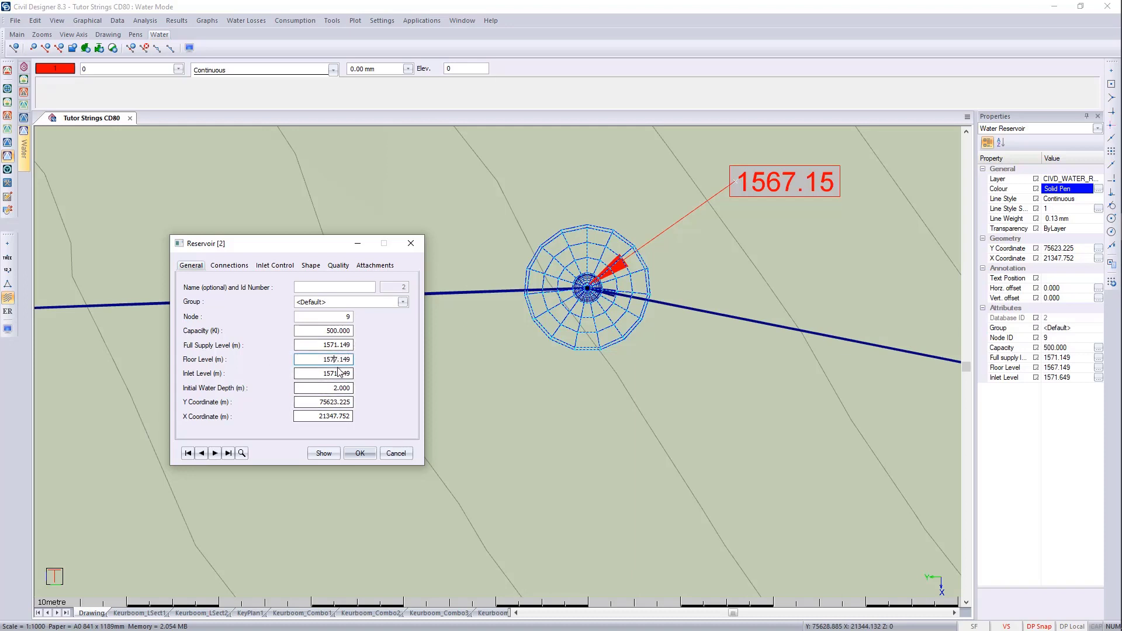
pyautogui.click(330, 344)
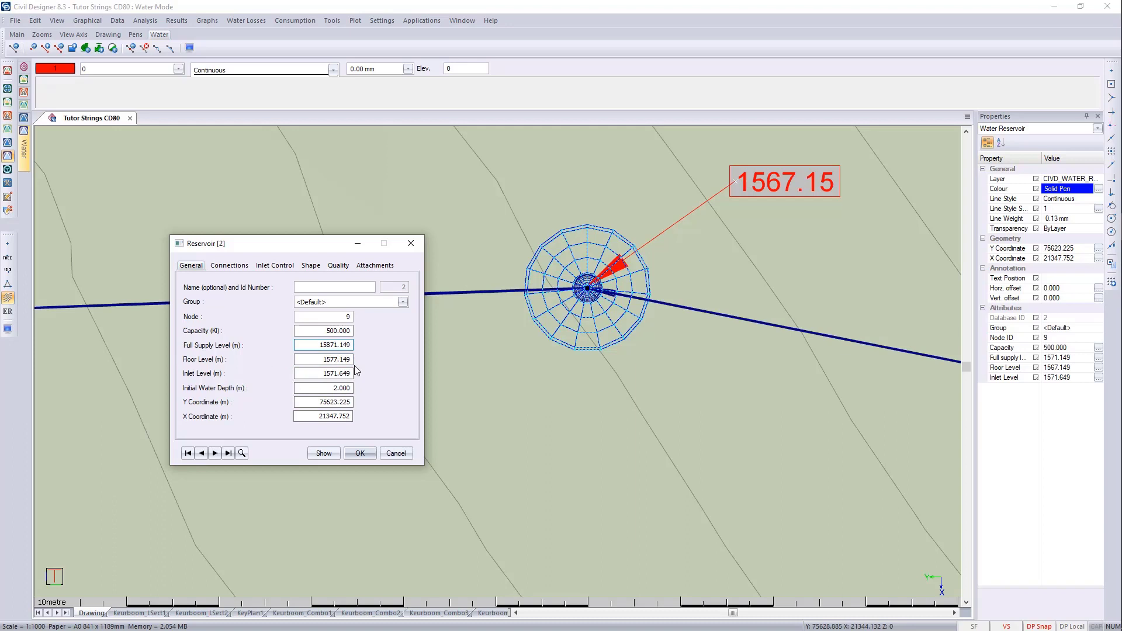
pyautogui.press('Delete')
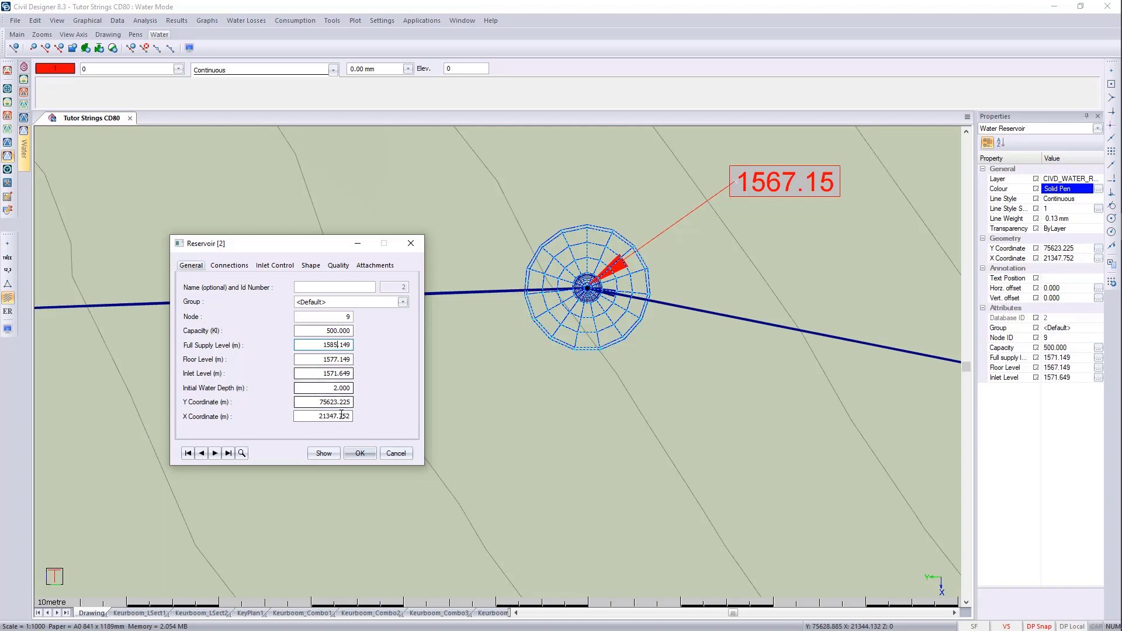
pyautogui.click(360, 453)
# Inspect the raised reservoir in the 3D render view from the front and return to the plan view
pyautogui.rightClick(556, 316)
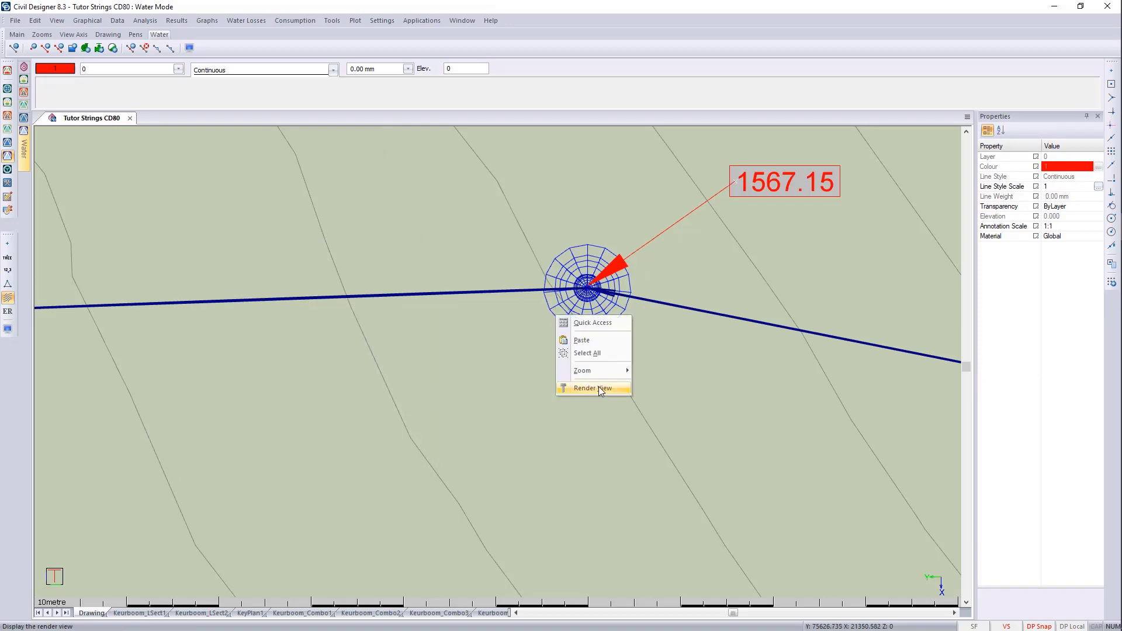
pyautogui.click(600, 379)
pyautogui.moveTo(536, 433)
pyautogui.mouseDown()
pyautogui.moveTo(578, 186)
pyautogui.moveTo(466, 456)
pyautogui.moveTo(748, 253)
pyautogui.moveTo(556, 293)
pyautogui.moveTo(525, 451)
pyautogui.mouseUp()
pyautogui.scroll(2, 493, 368)
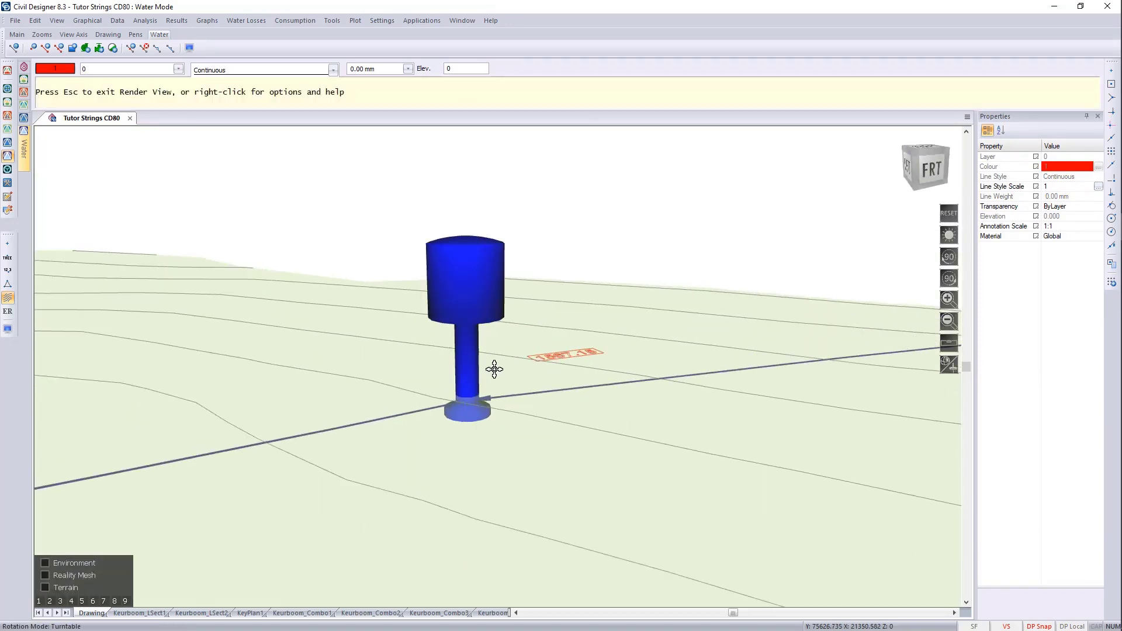
pyautogui.moveTo(464, 358); pyautogui.dragTo(557, 241)
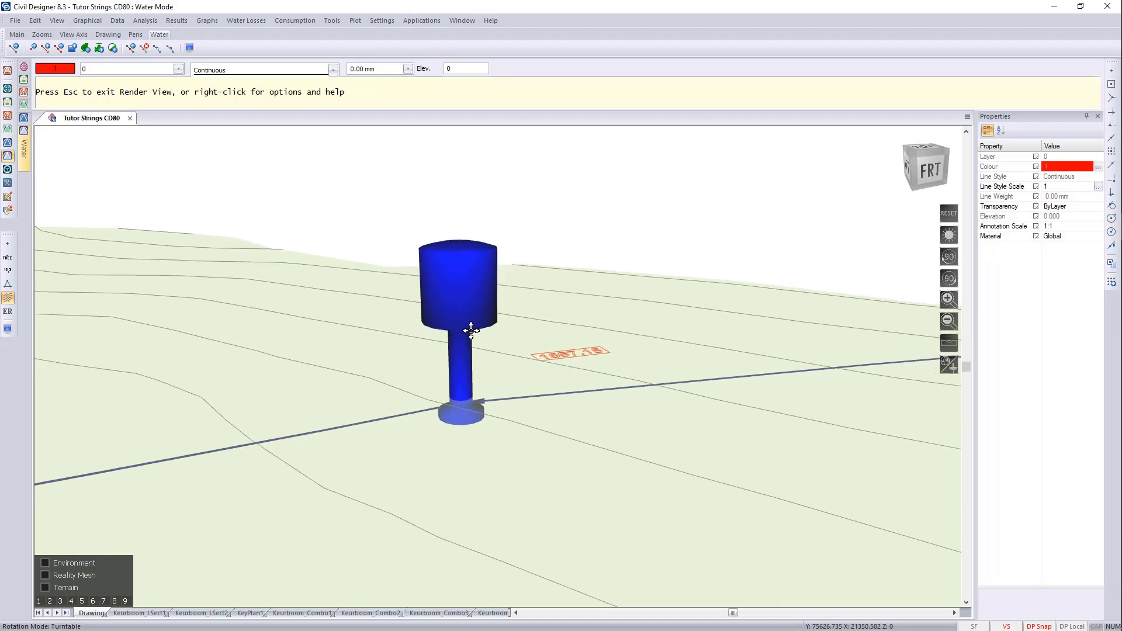
pyautogui.press('Escape')
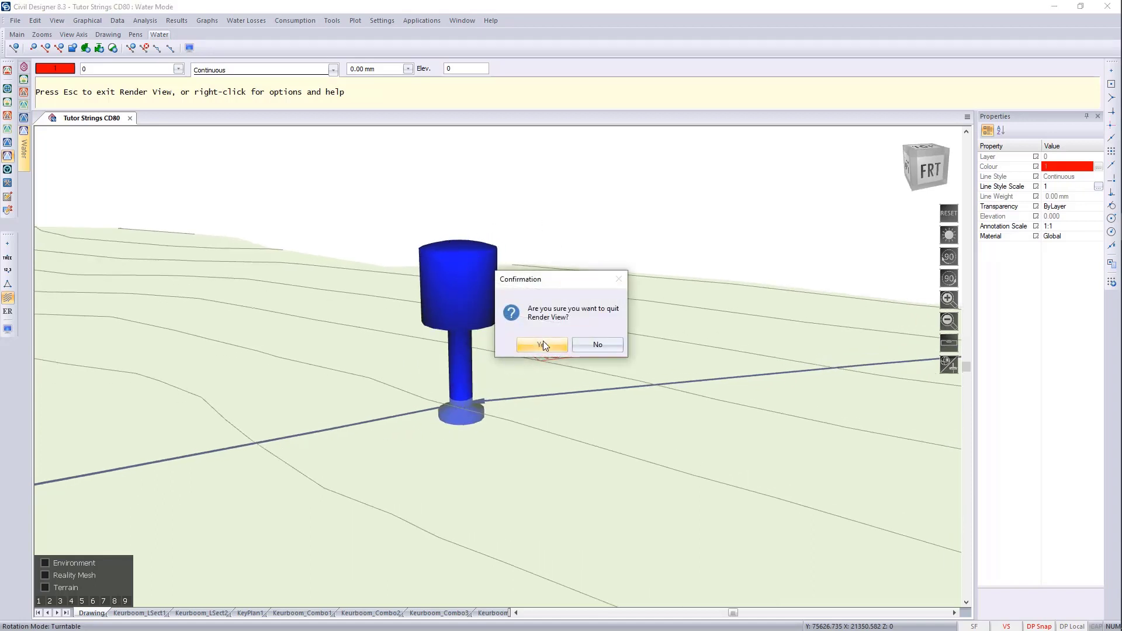
pyautogui.click(543, 344)
# Set the elevated reservoir's shape to Sphere and save the reservoir data
pyautogui.click(576, 291)
pyautogui.rightClick(576, 291)
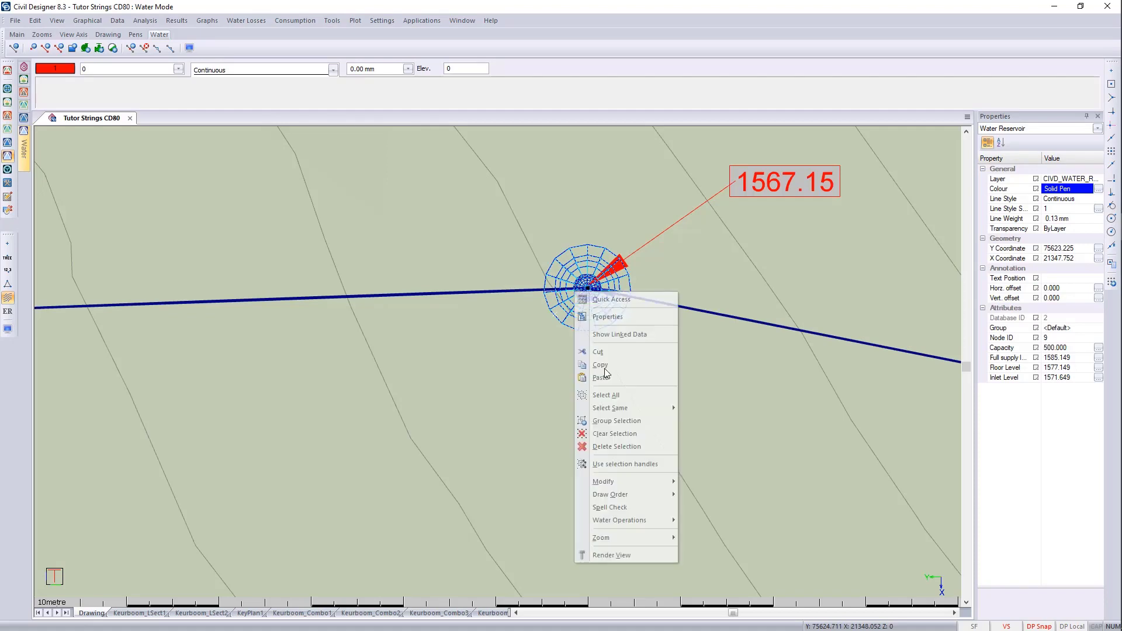
pyautogui.moveTo(643, 520)
pyautogui.click(729, 522)
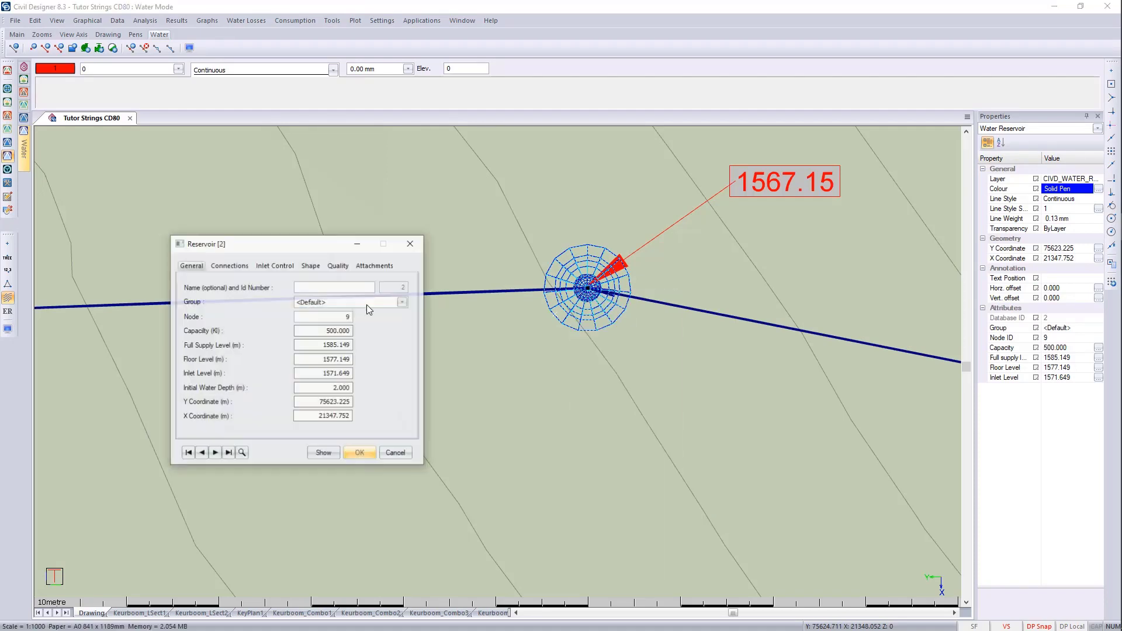
pyautogui.click(311, 266)
pyautogui.click(199, 321)
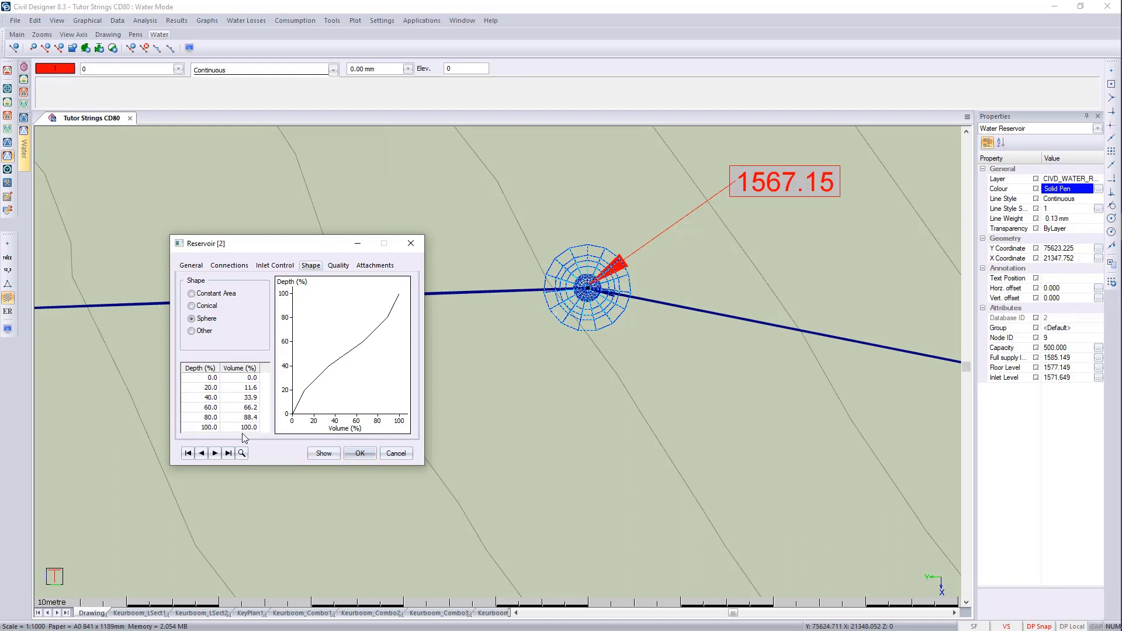
pyautogui.click(360, 454)
# Inspect the spherical reservoir and its connected pipes in the 3D render view, and return to the plan view
pyautogui.rightClick(535, 230)
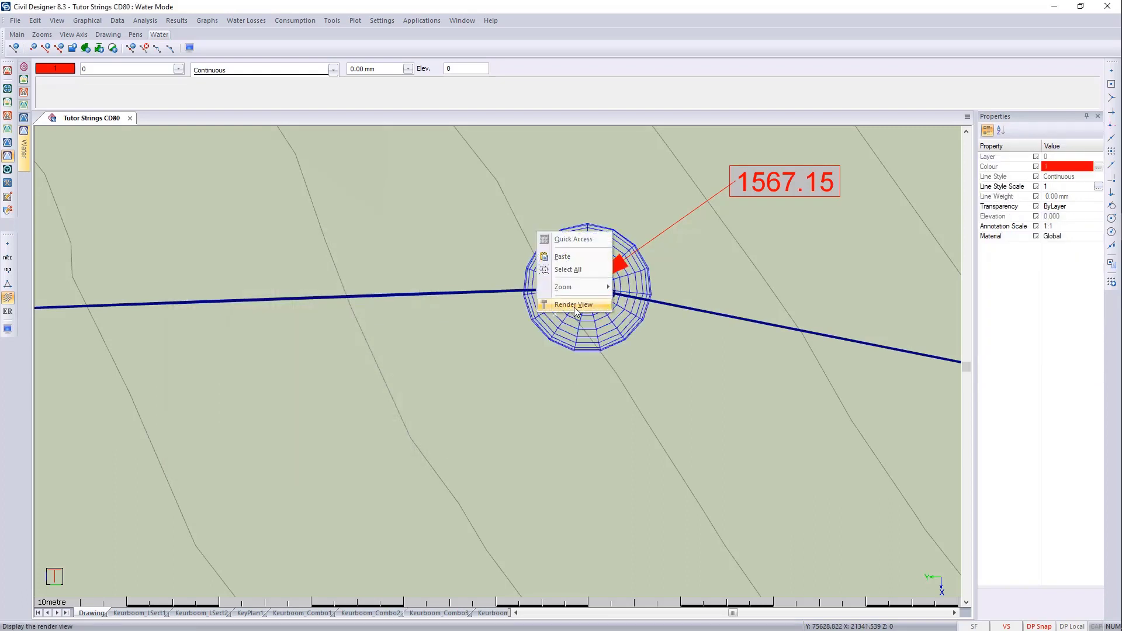
pyautogui.click(573, 305)
pyautogui.moveTo(538, 351); pyautogui.dragTo(764, 41)
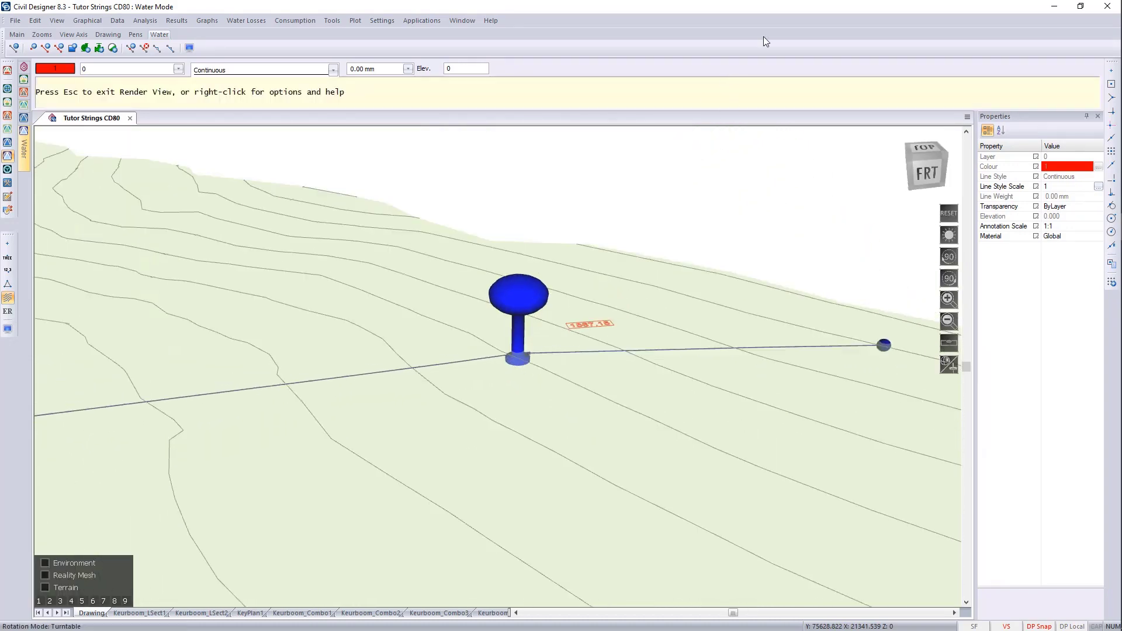
pyautogui.moveTo(551, 327); pyautogui.dragTo(470, 498)
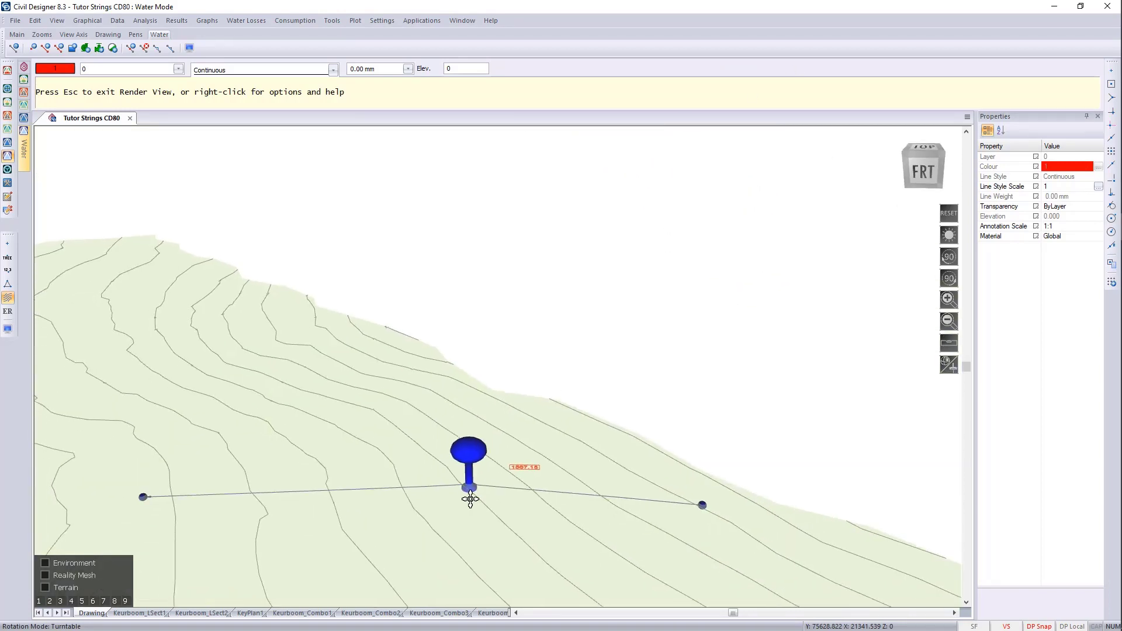
pyautogui.scroll(5, 470, 498)
pyautogui.moveTo(485, 393); pyautogui.dragTo(653, 279)
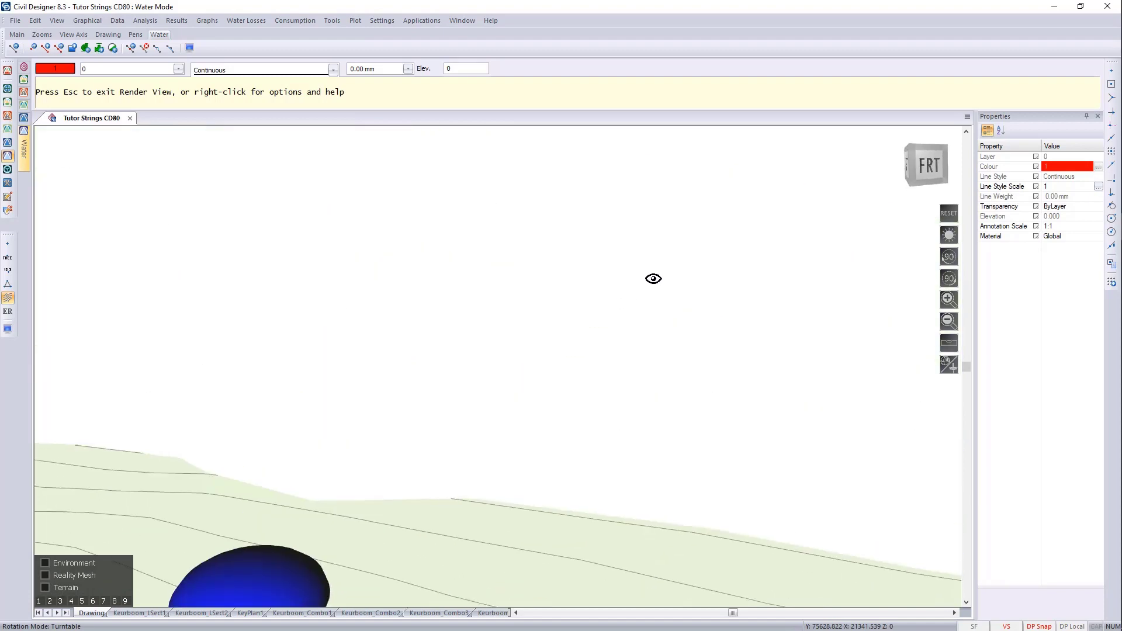
pyautogui.moveTo(493, 378); pyautogui.dragTo(466, 428)
pyautogui.scroll(5, 483, 371)
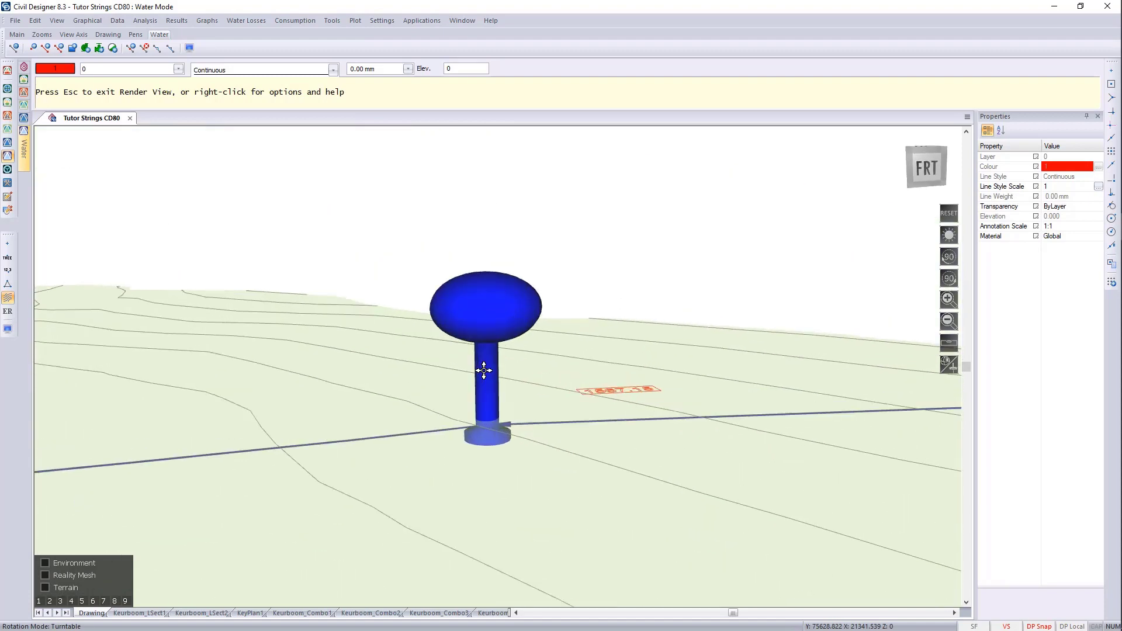
pyautogui.scroll(2, 484, 371)
pyautogui.press('Escape')
pyautogui.click(545, 347)
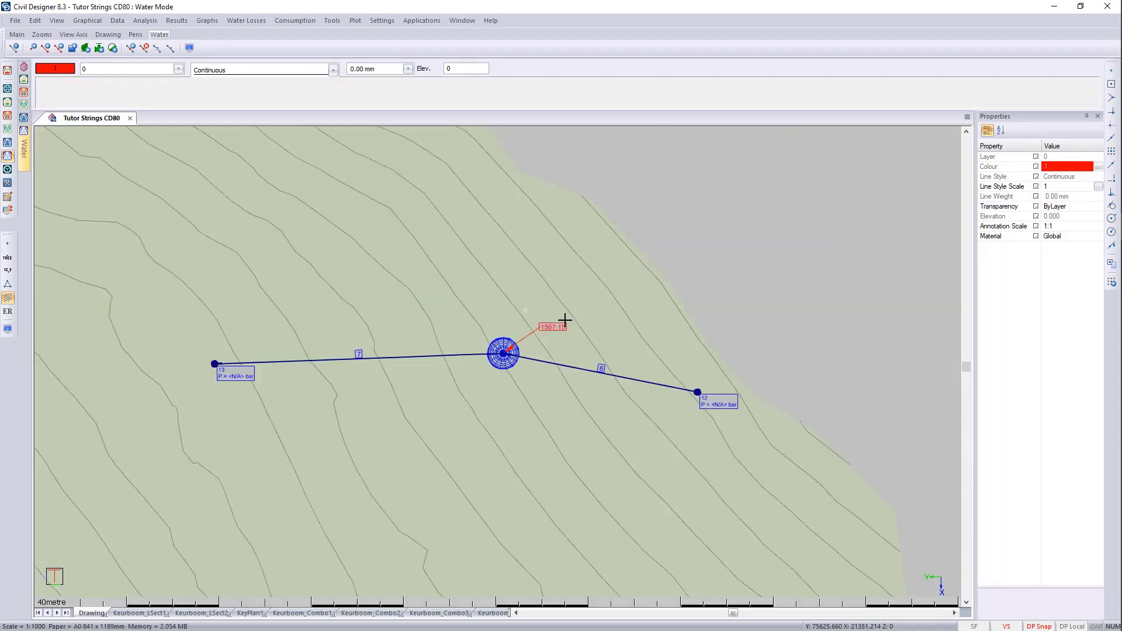
# Open the reservoir's data, read the help topic on its general and connection settings, and close both without changes
pyautogui.scroll(2, 499, 360)
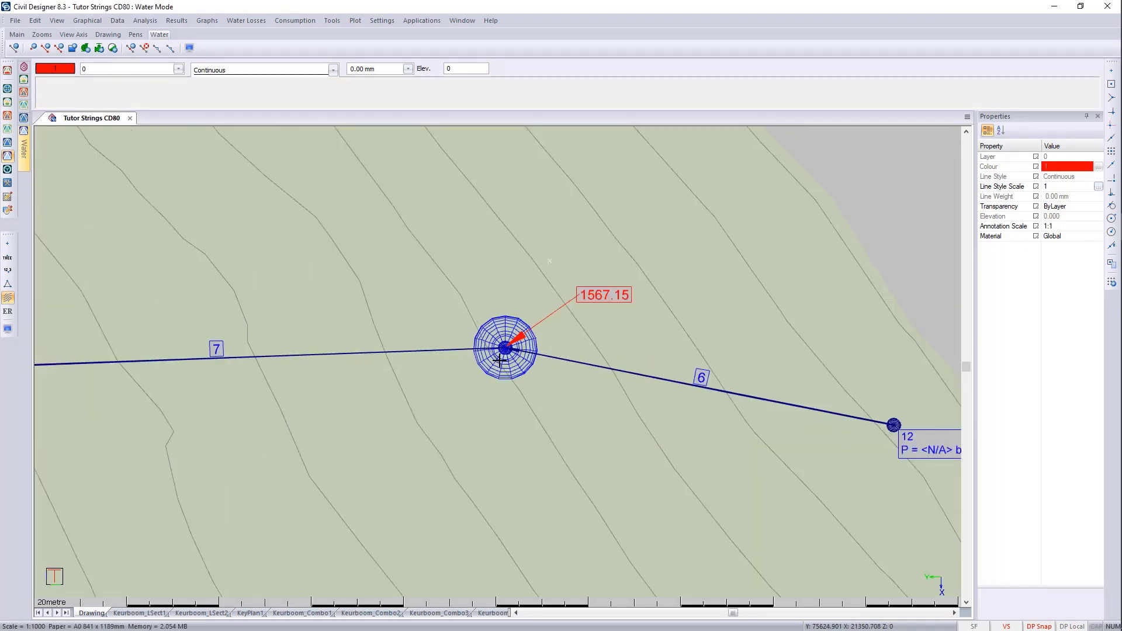
pyautogui.press('F1')
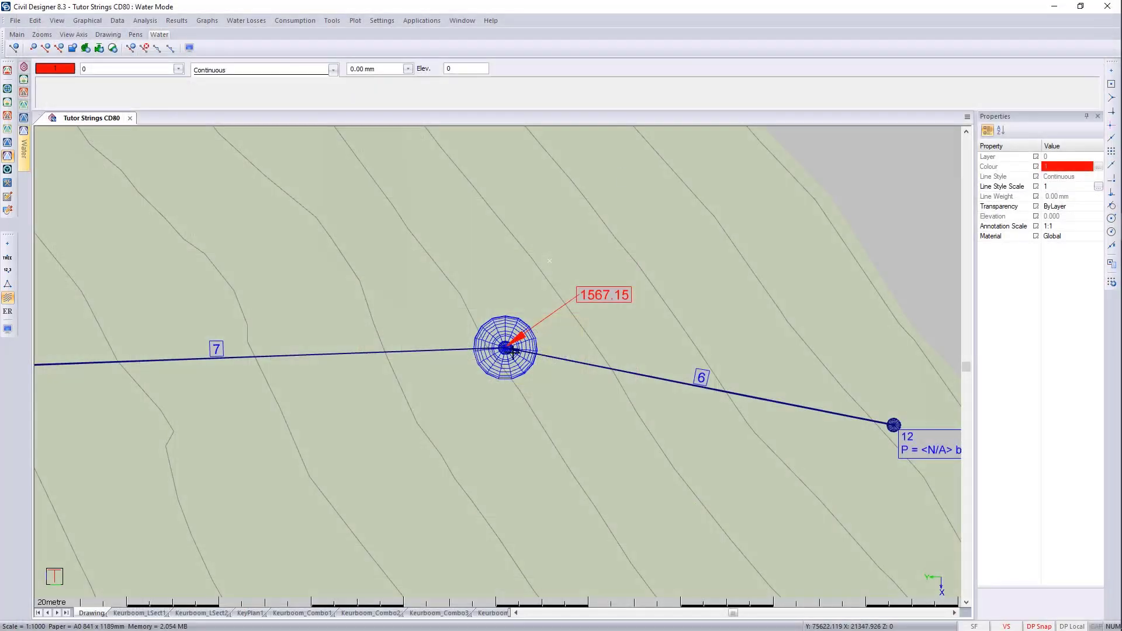
pyautogui.click(512, 362)
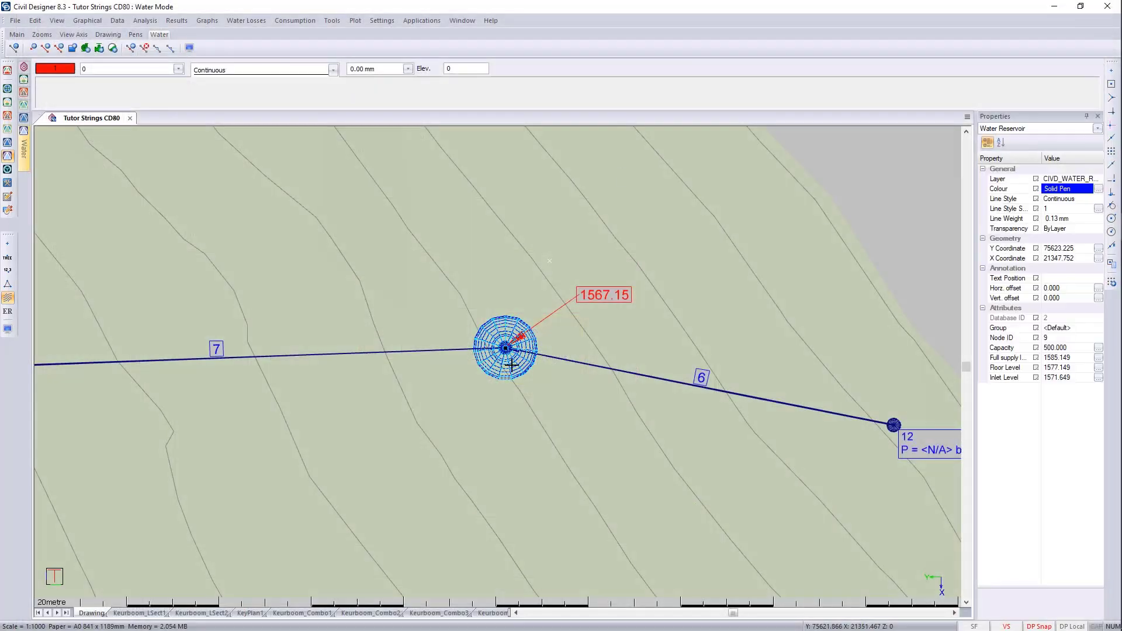
pyautogui.rightClick(513, 364)
pyautogui.moveTo(590, 322)
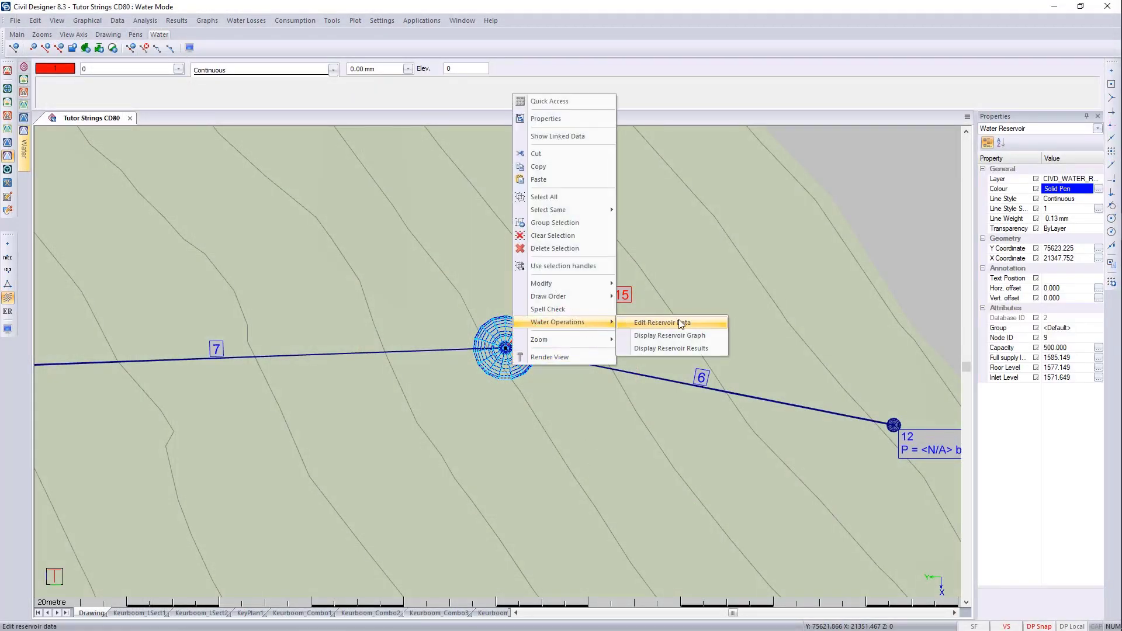
pyautogui.click(683, 323)
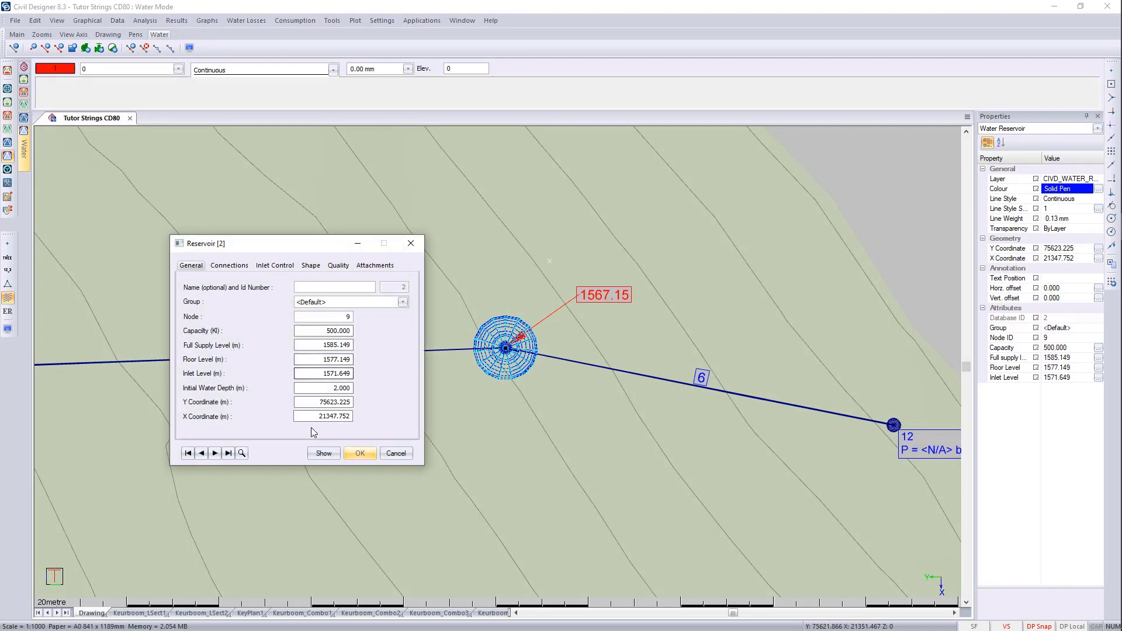
pyautogui.press('F1')
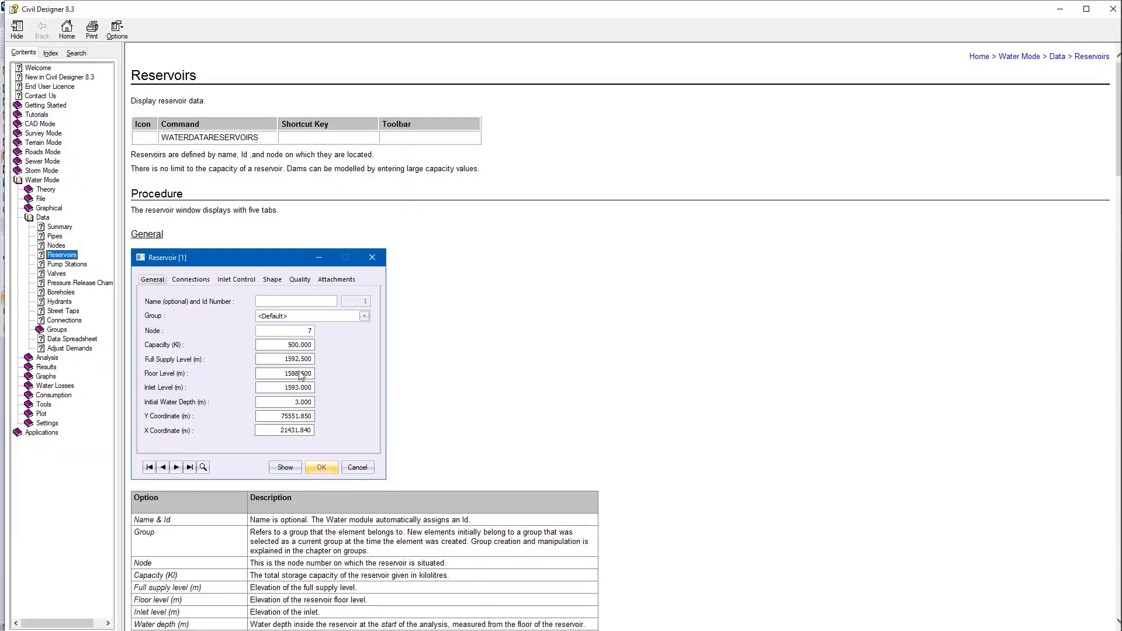
pyautogui.scroll(-10, 336, 320)
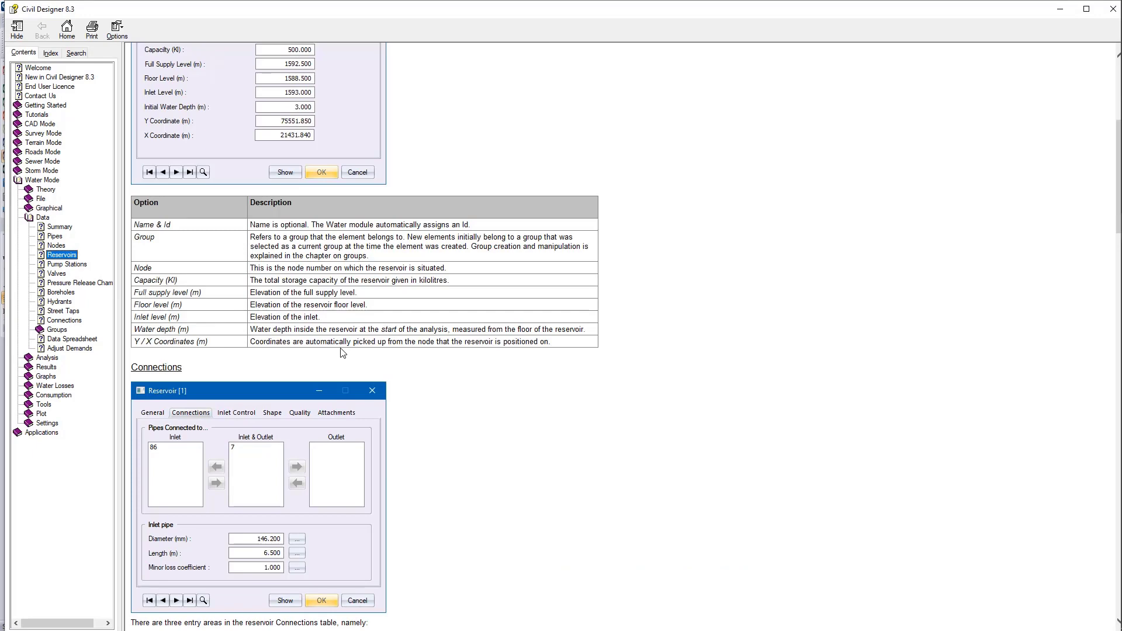
pyautogui.scroll(10, 343, 353)
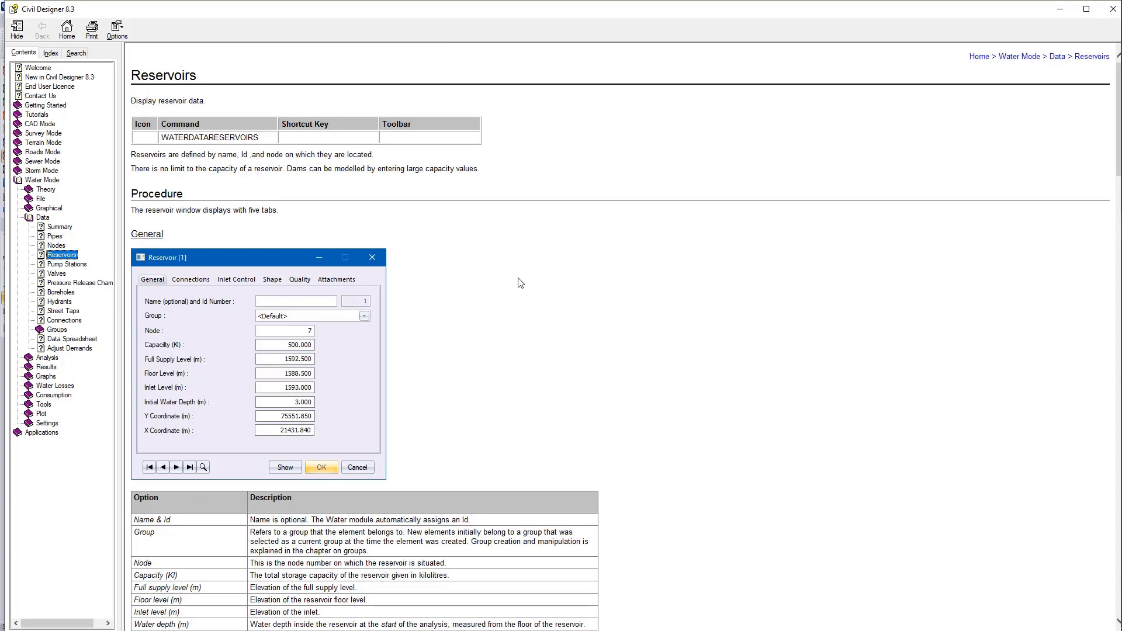
pyautogui.click(1112, 9)
pyautogui.click(410, 243)
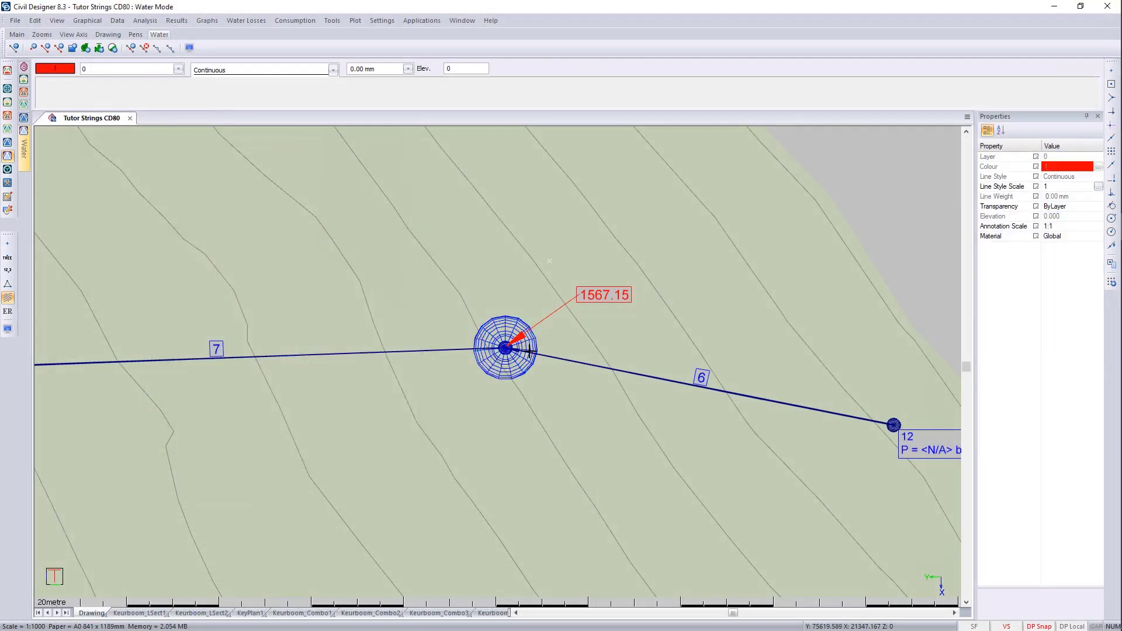
# Change node 12 at the far end of pipe 6 to the Preset Pressure type and save the node data
pyautogui.scroll(-3, 538, 371)
pyautogui.scroll(3, 493, 361)
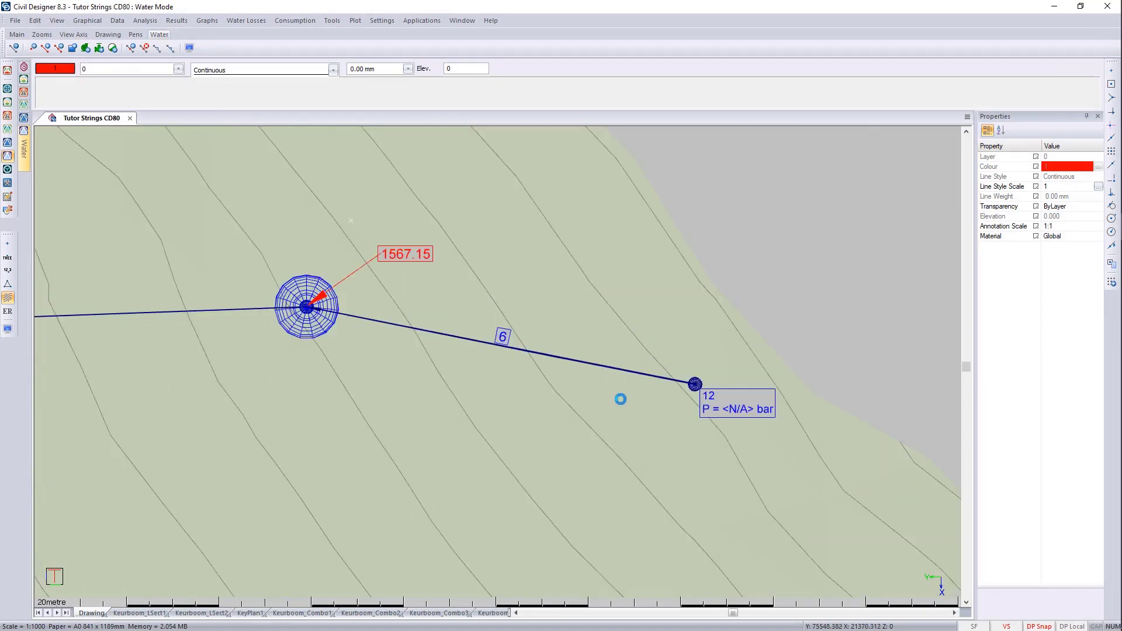
pyautogui.moveTo(635, 400); pyautogui.dragTo(571, 388, button='middle')
pyautogui.click(624, 369)
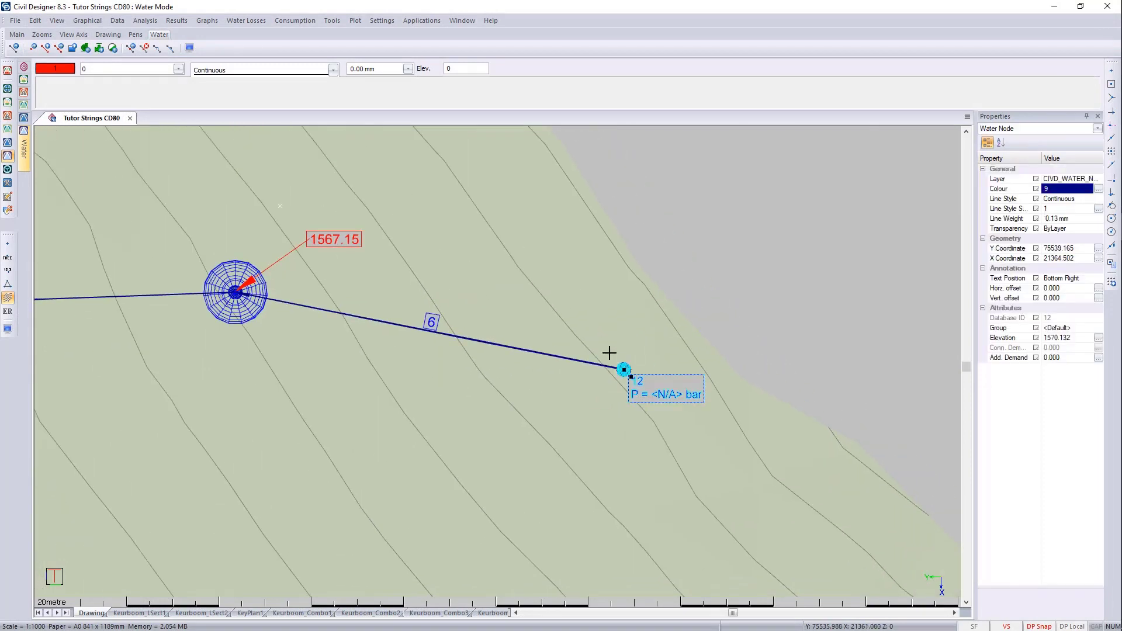
pyautogui.rightClick(624, 369)
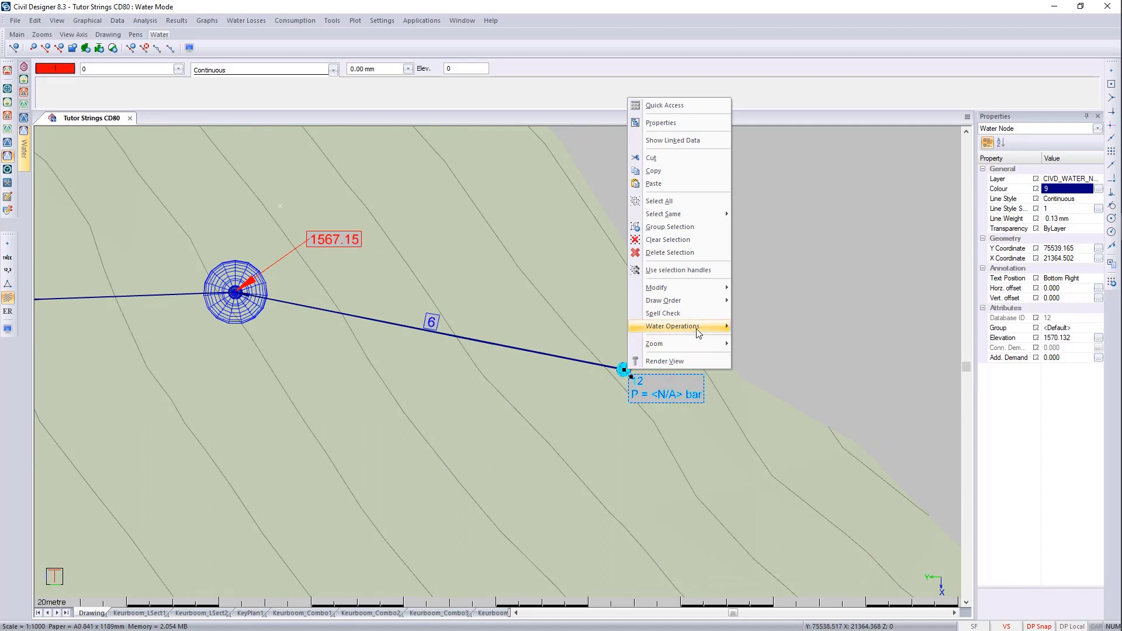
pyautogui.moveTo(719, 328)
pyautogui.click(787, 328)
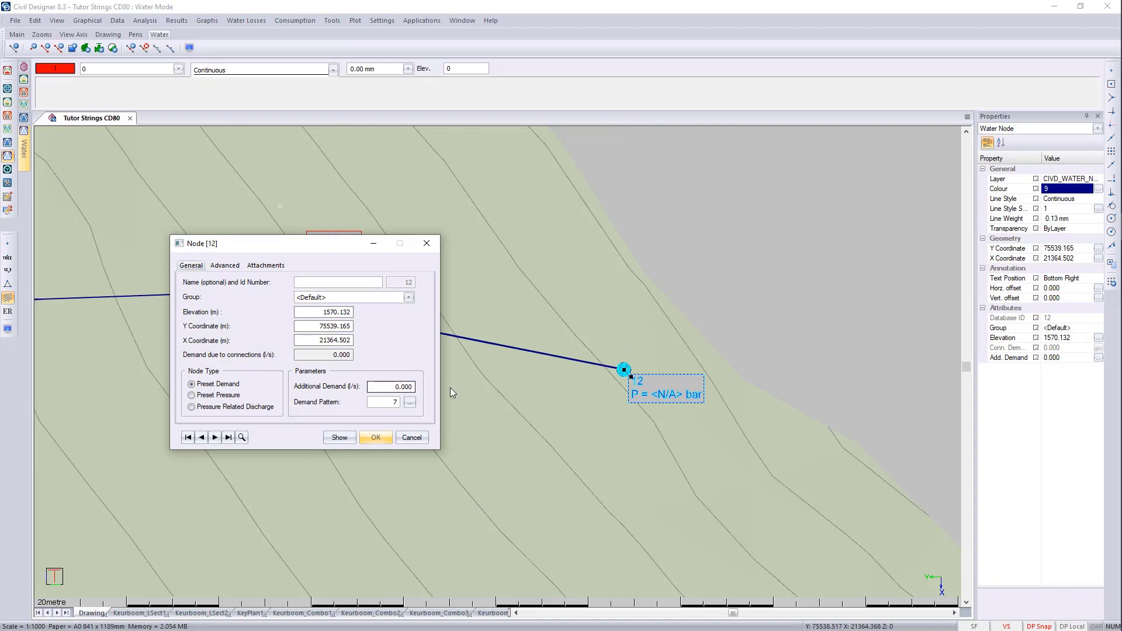
pyautogui.click(234, 396)
pyautogui.doubleClick(403, 387)
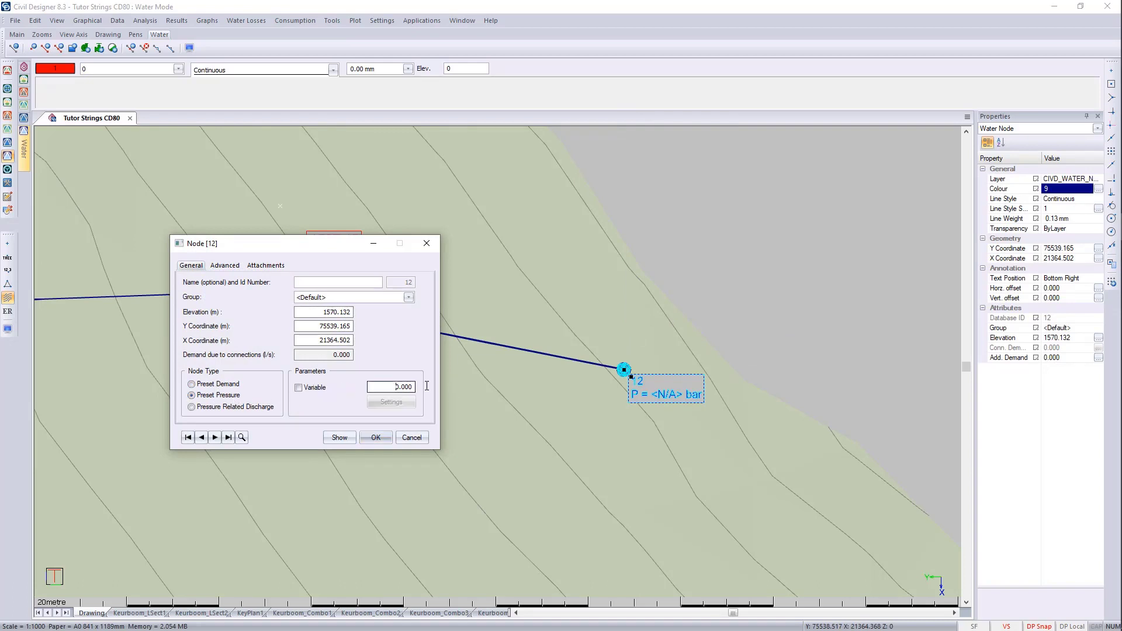
pyautogui.press('BackSpace')
pyautogui.click(376, 437)
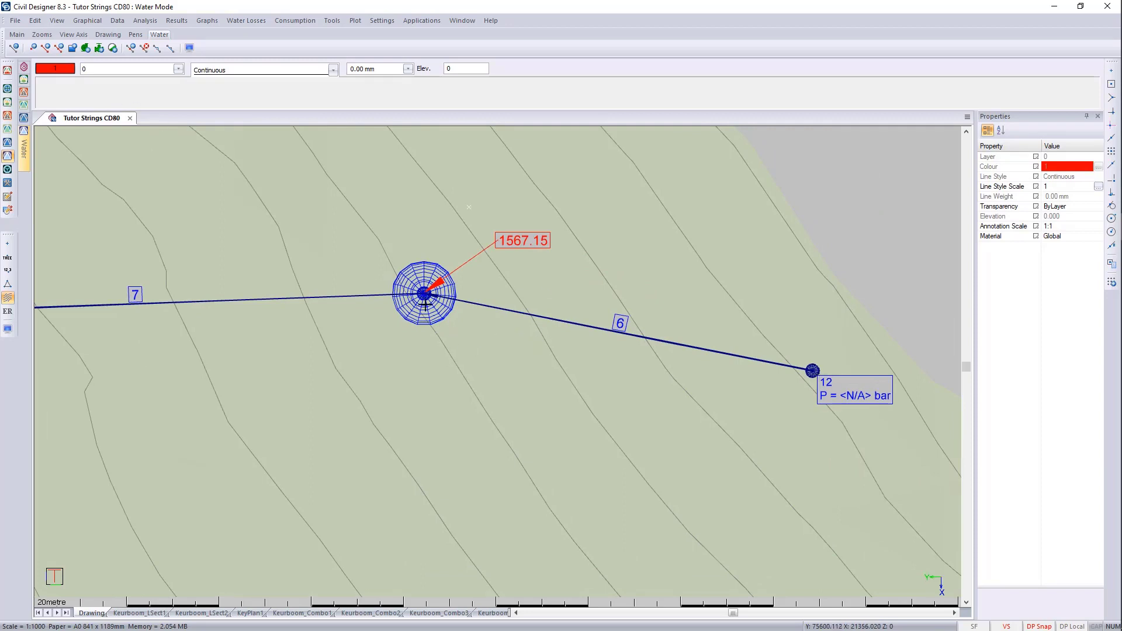
# Draw a pump station on pipe 6, roughly midway between the reservoir and node 12
pyautogui.click(88, 21)
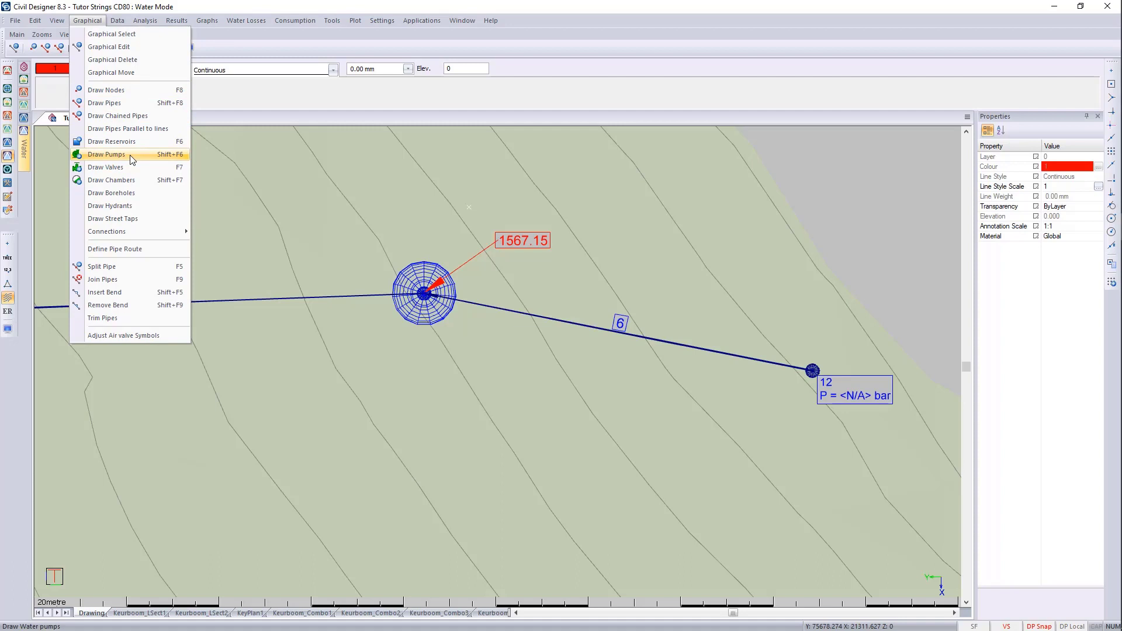
pyautogui.click(106, 155)
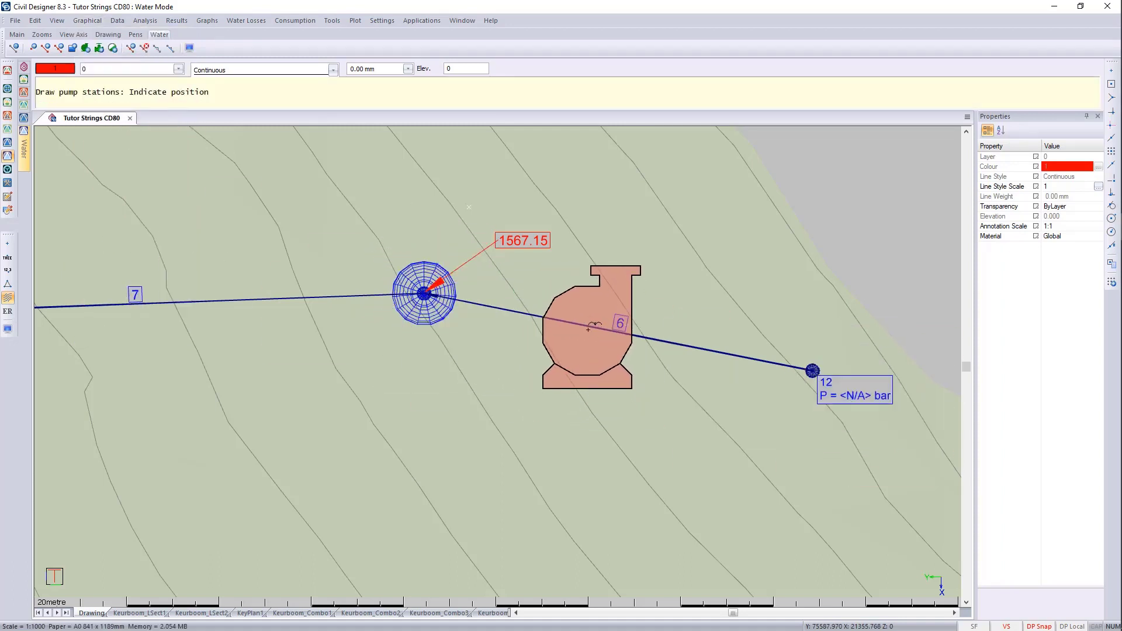
pyautogui.rightClick(599, 361)
pyautogui.click(630, 374)
pyautogui.click(592, 323)
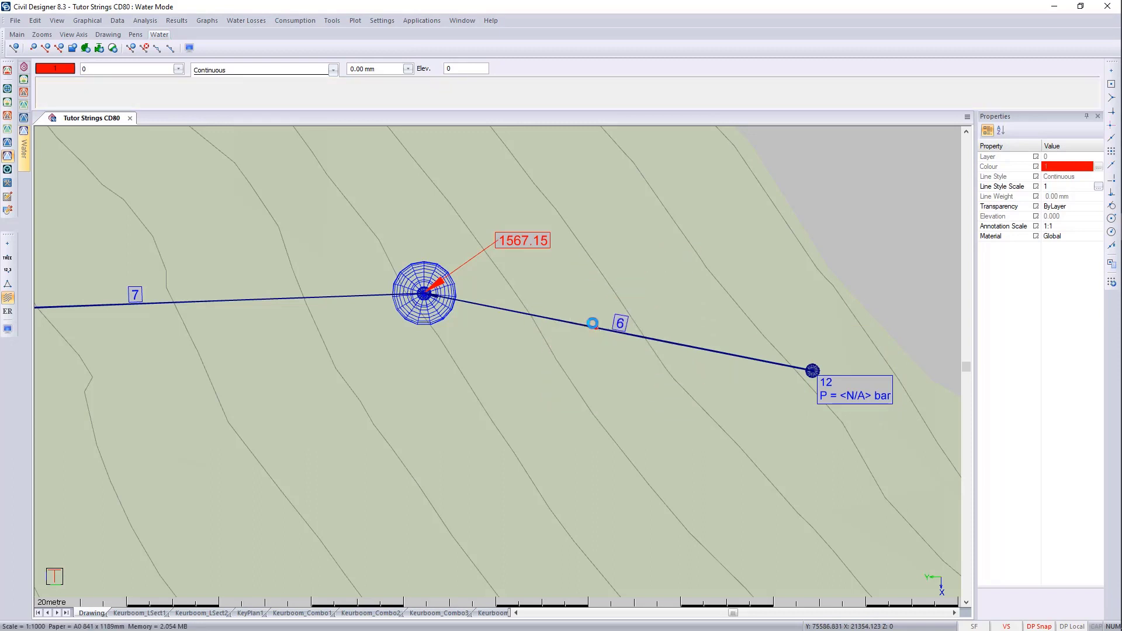
# Review the layout, pump data and performance curve settings of the pump station on pipe 6, and close without saving
pyautogui.scroll(3, 598, 342)
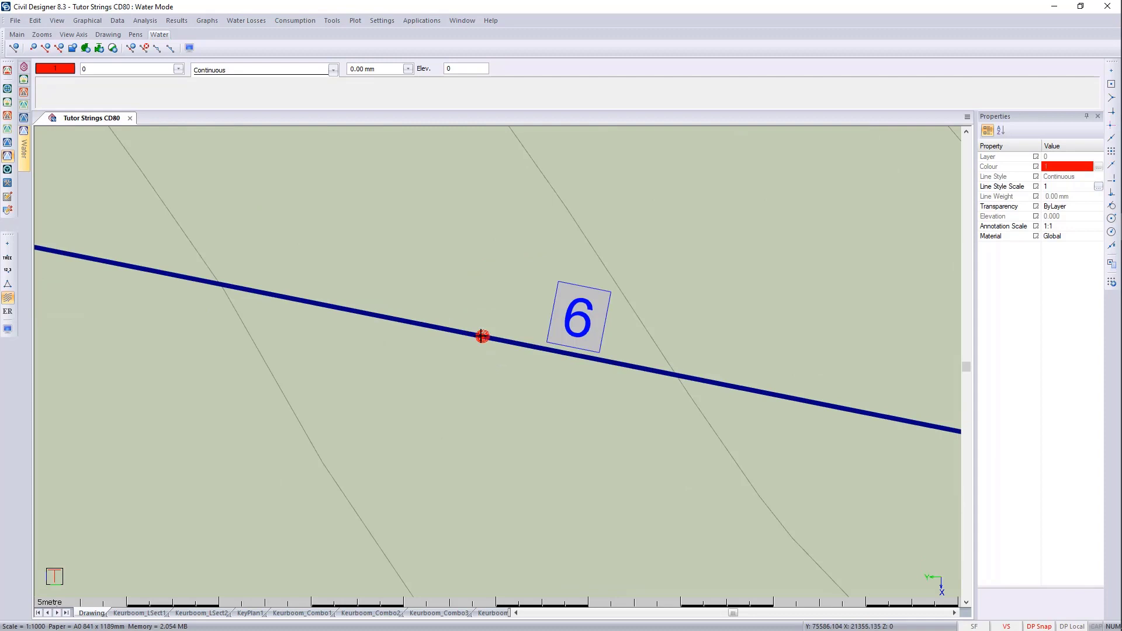
pyautogui.scroll(2, 485, 336)
pyautogui.click(501, 363)
pyautogui.rightClick(501, 363)
pyautogui.moveTo(560, 331)
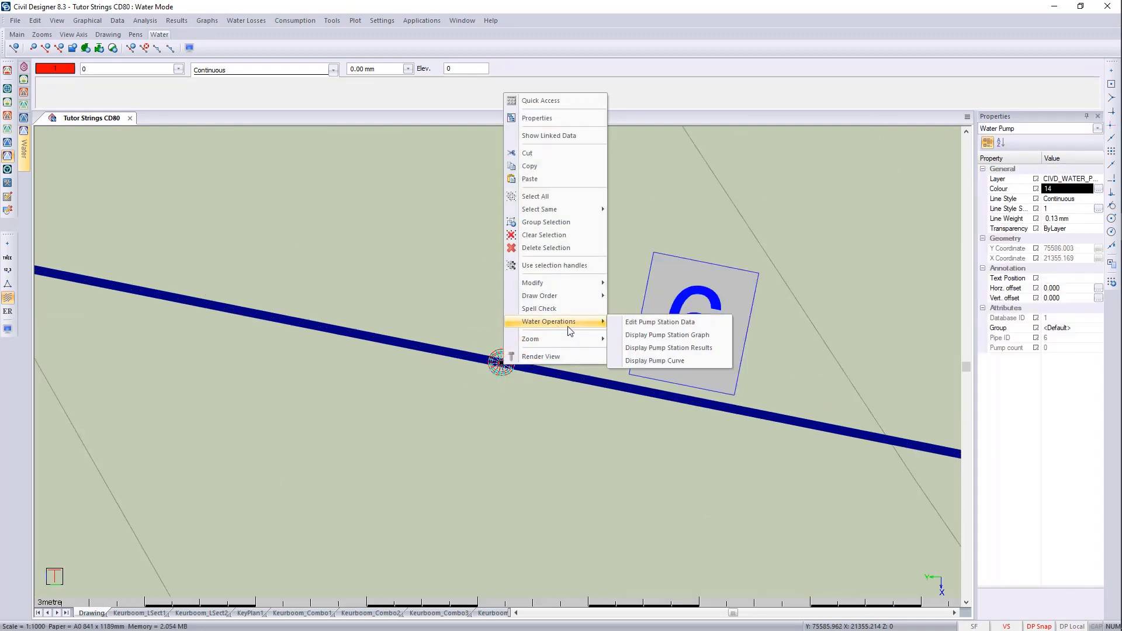
pyautogui.click(670, 321)
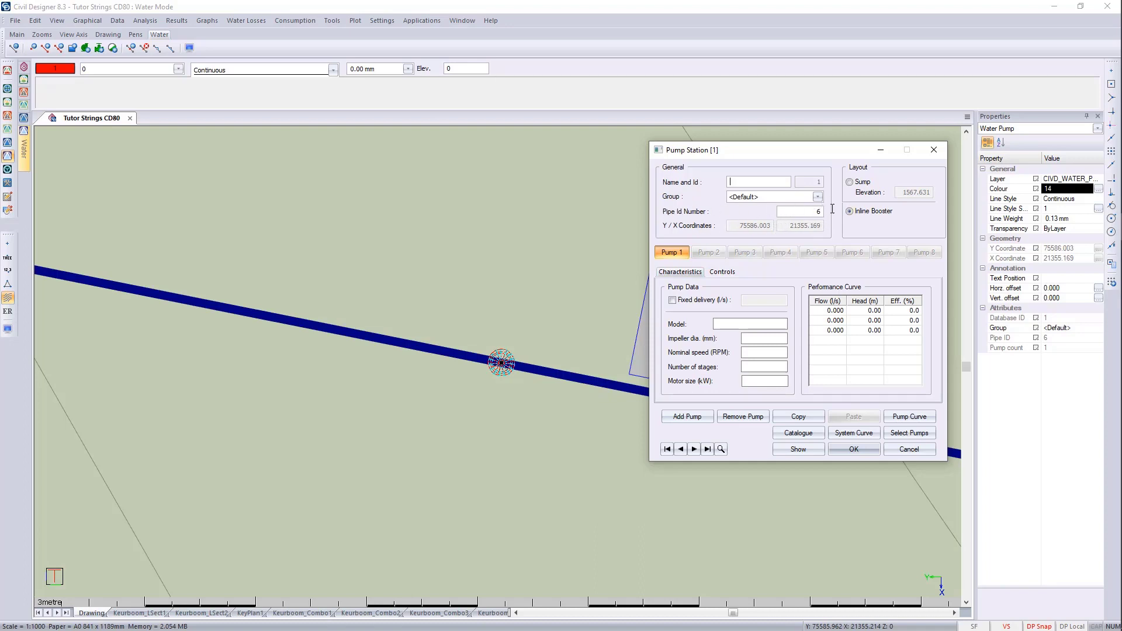
pyautogui.click(909, 449)
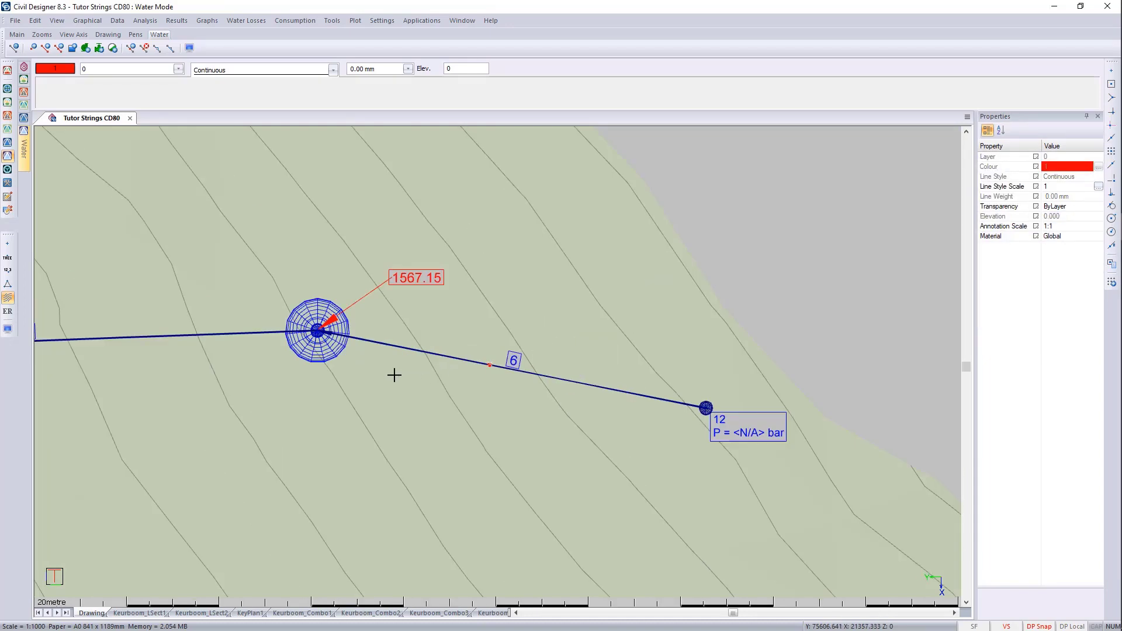
pyautogui.moveTo(394, 374); pyautogui.dragTo(571, 358, button='middle')
pyautogui.scroll(-2, 426, 366)
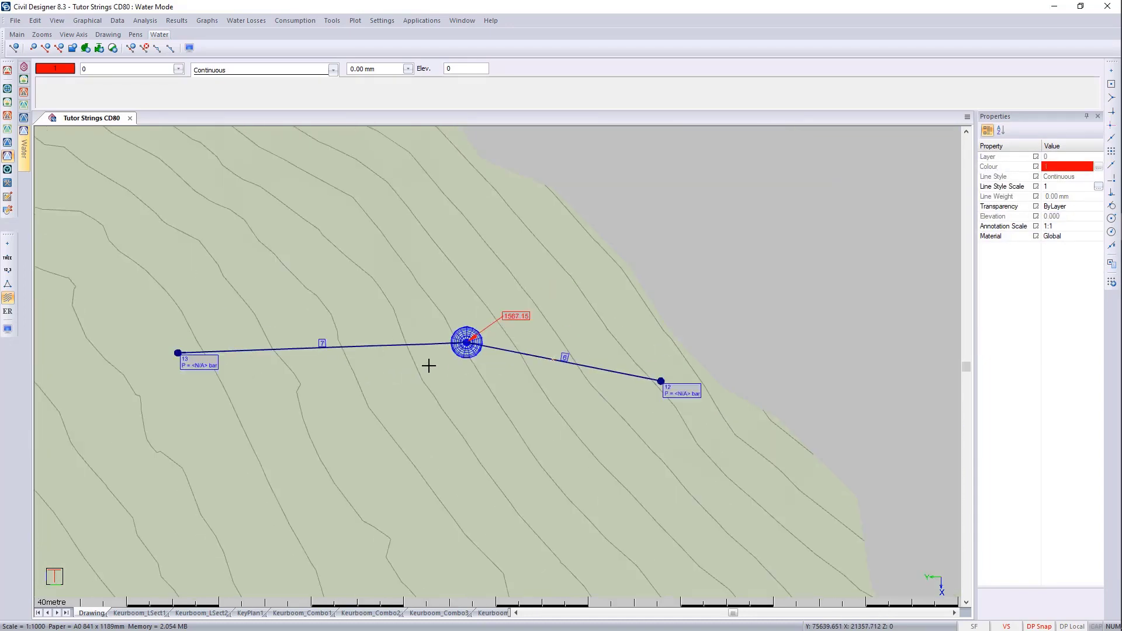